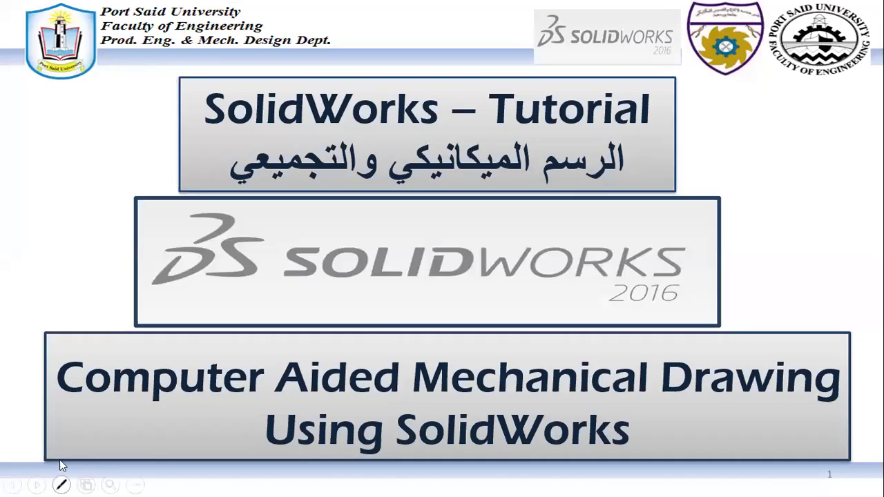
Switch on the laser pointer and advance the slideshow to slide 2, the Pulley Bracket tutorial
click(61, 485)
click(58, 361)
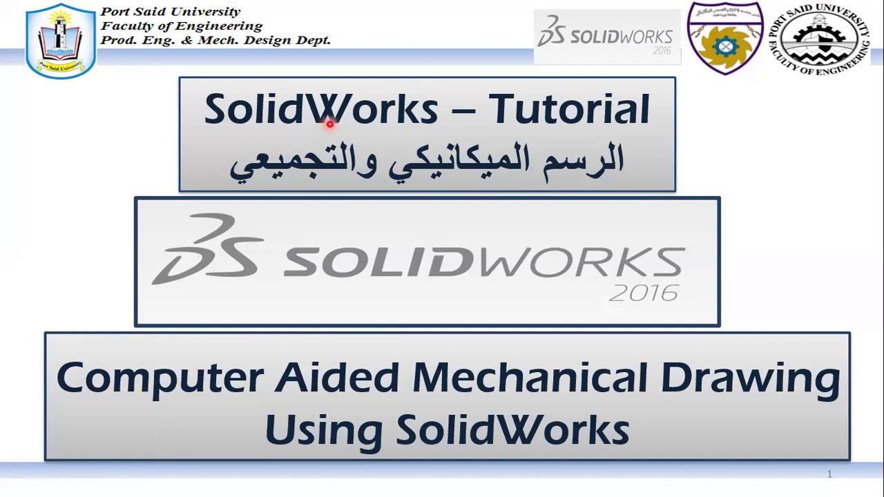
click(398, 123)
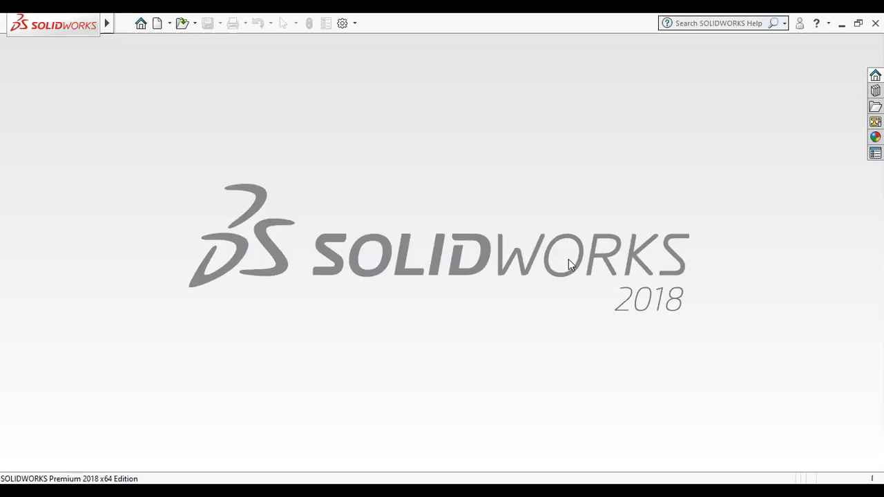
Create a new Part document from the New SOLIDWORKS Document dialog
click(158, 29)
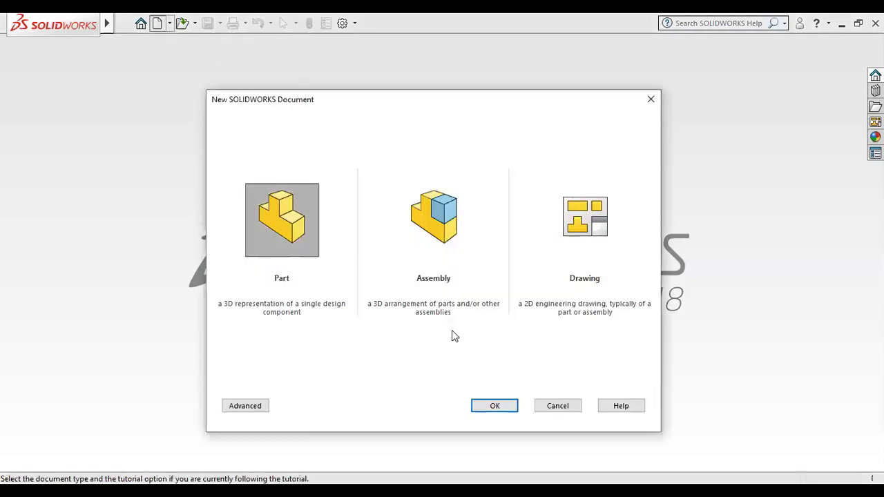
click(491, 405)
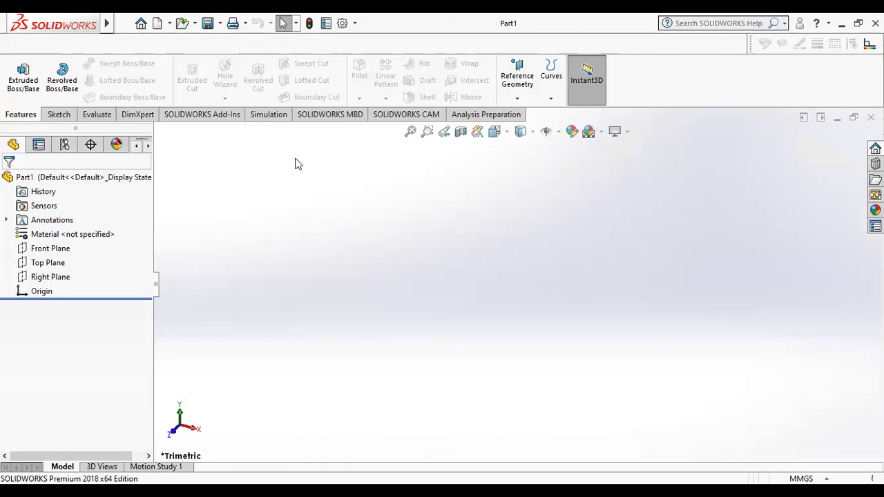
Open a new empty sketch on the Front Plane
click(58, 247)
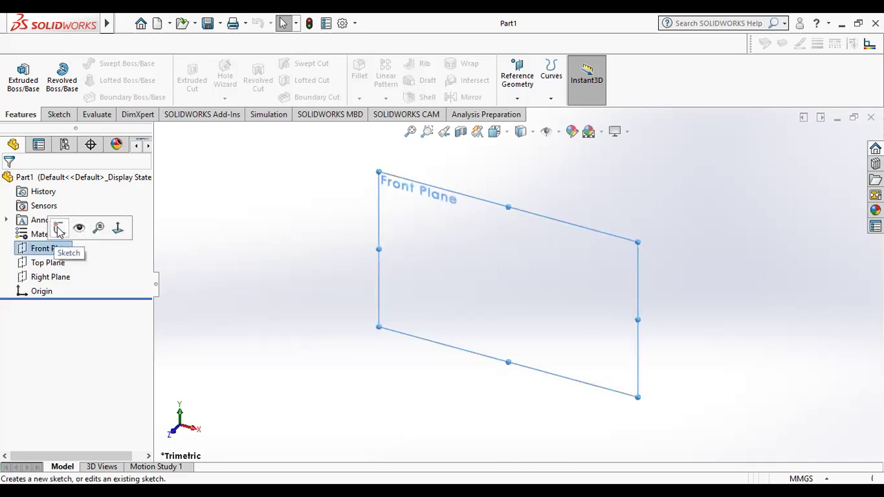
click(59, 230)
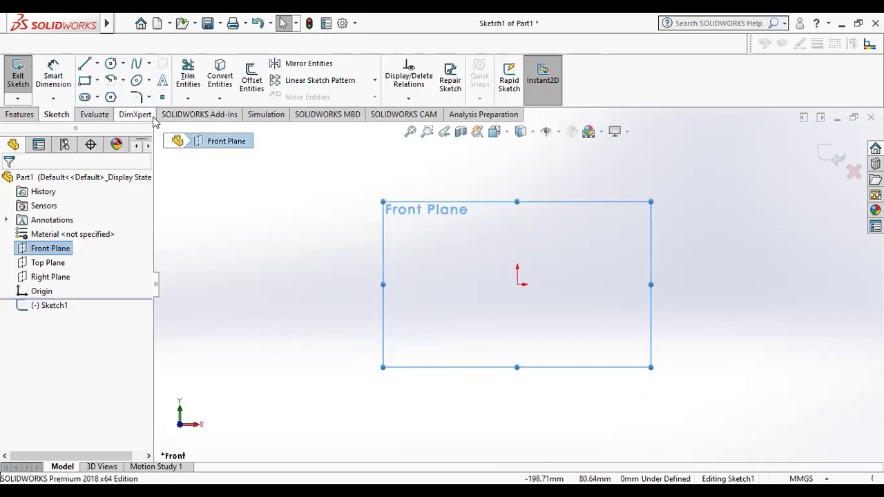
Draw a closed six-line L outline starting and ending at the origin
click(85, 65)
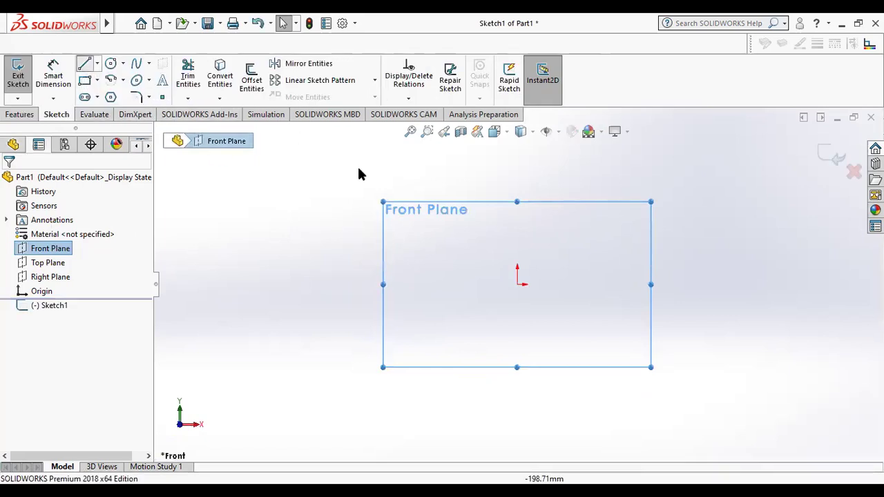
click(518, 285)
click(658, 284)
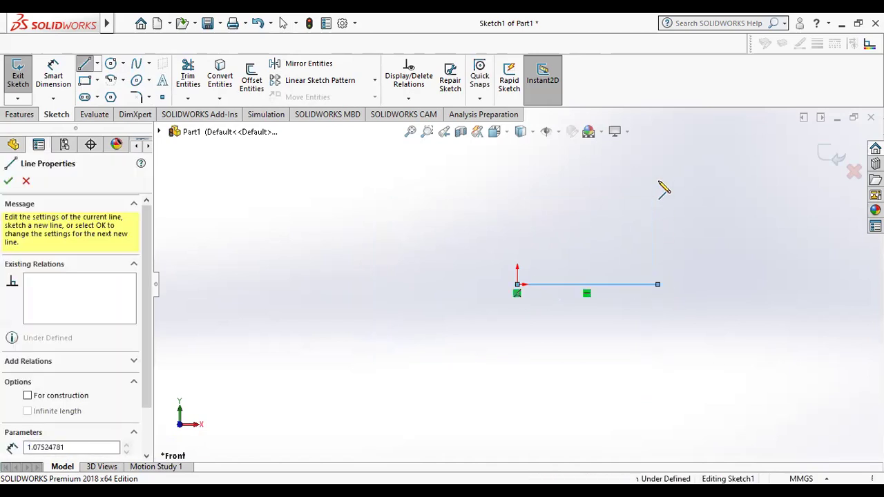
click(658, 161)
click(622, 161)
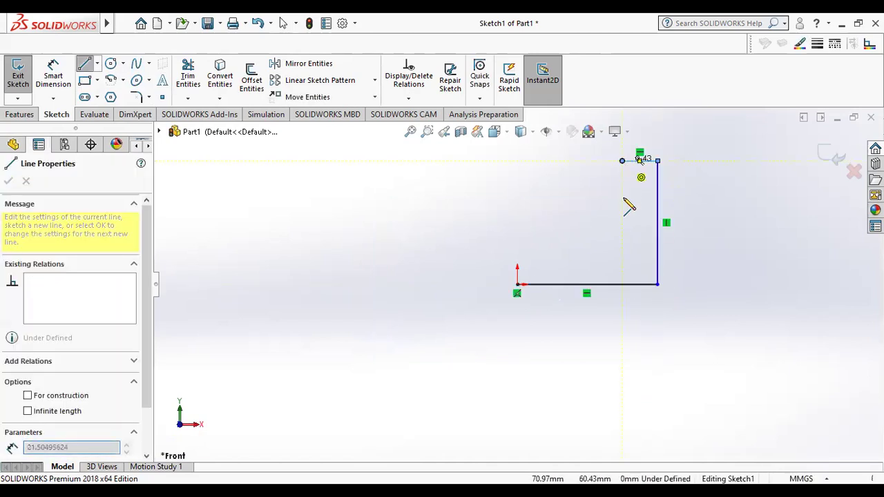
click(621, 247)
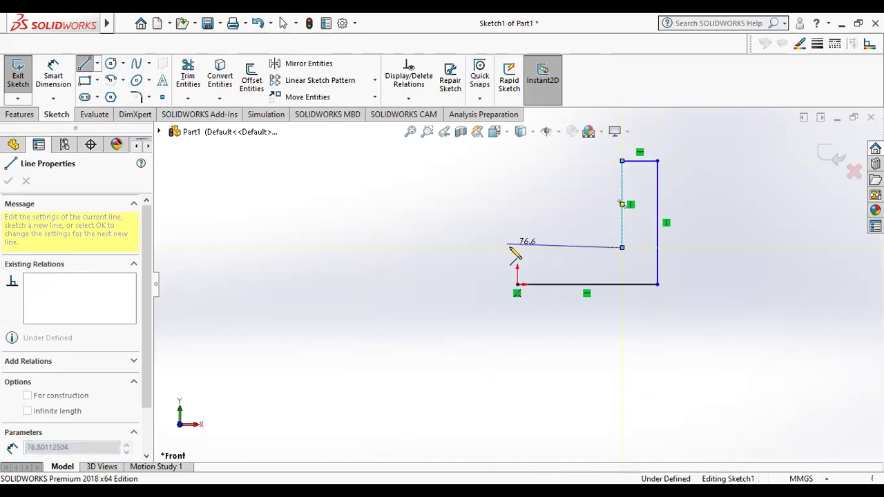
click(517, 248)
click(518, 284)
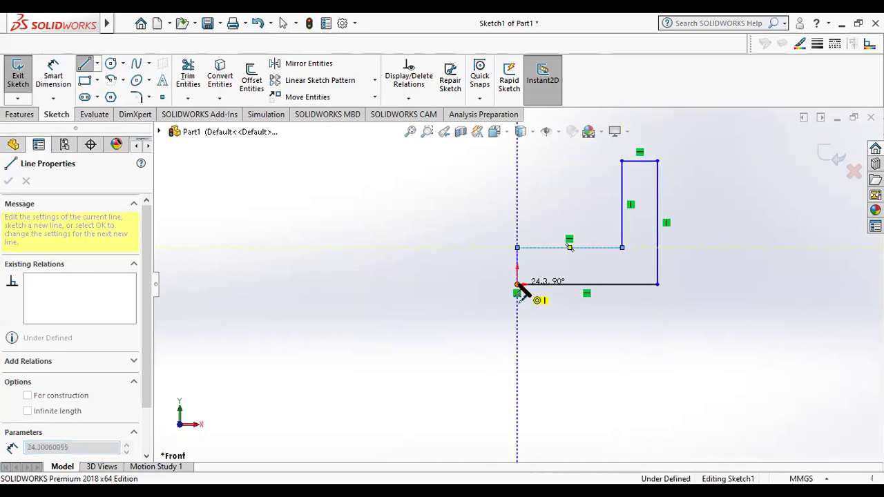
right_click(491, 262)
click(486, 264)
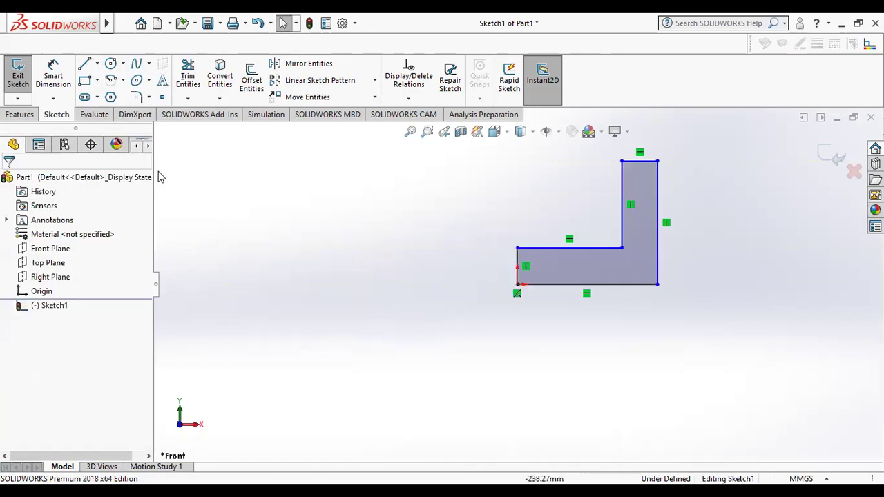
Dimension the L at 86 mm wide and 75 mm tall, with 16 and 17 mm legs
click(53, 78)
click(619, 284)
click(618, 329)
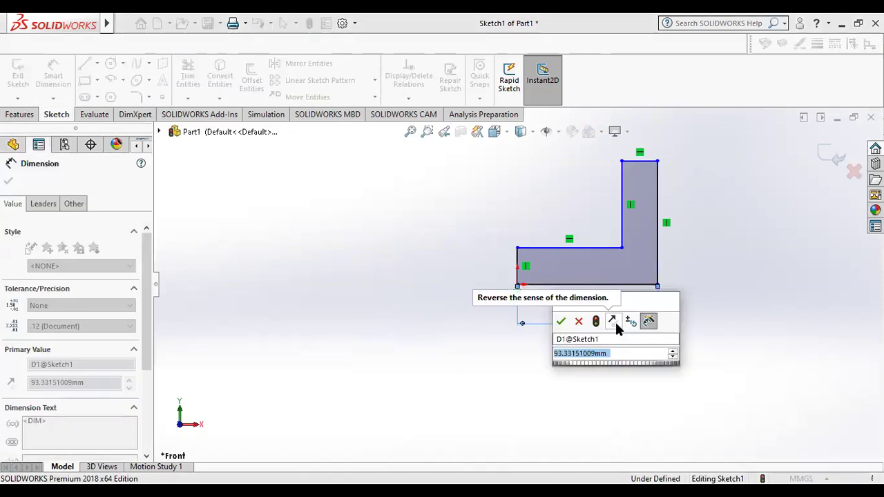
text(86)
key(Return)
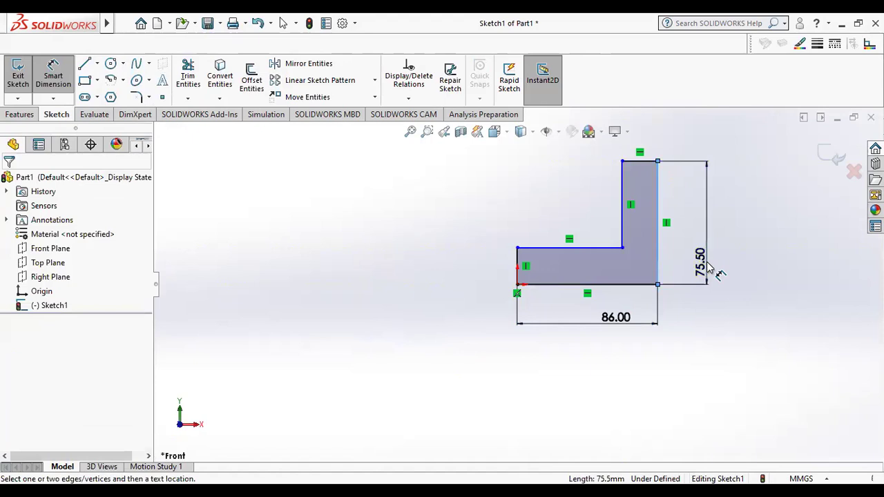
click(709, 269)
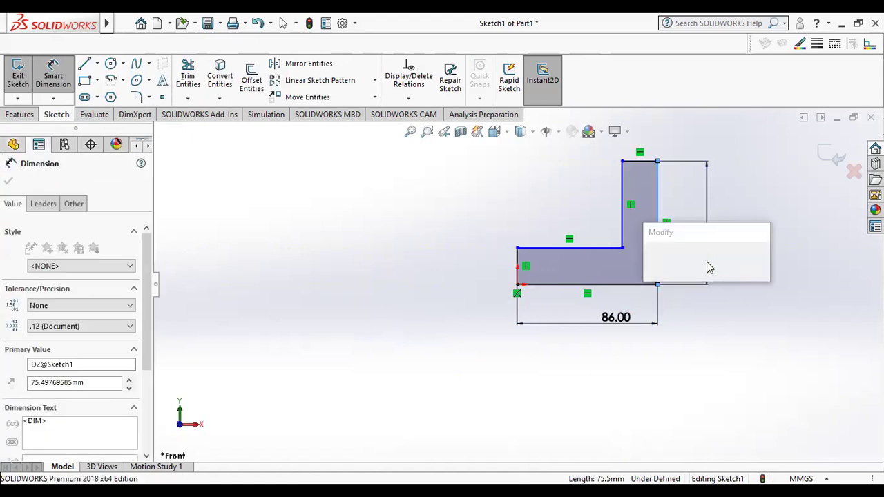
text(75)
key(Return)
click(655, 163)
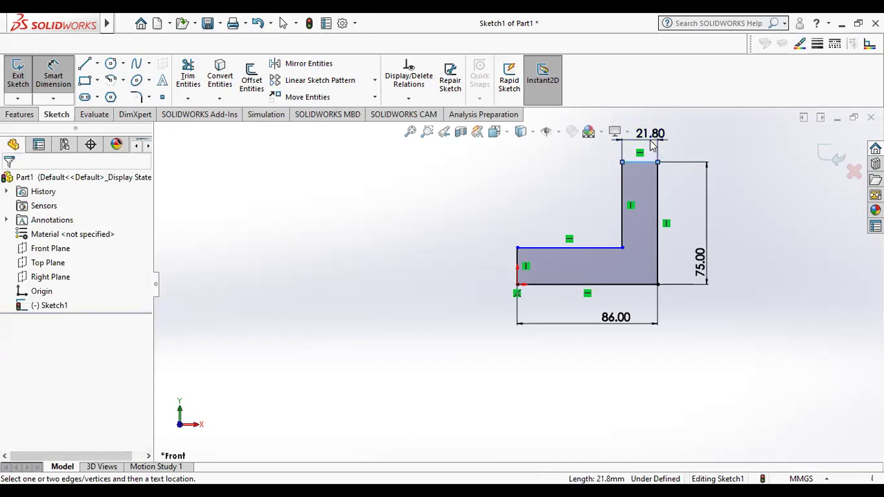
click(517, 262)
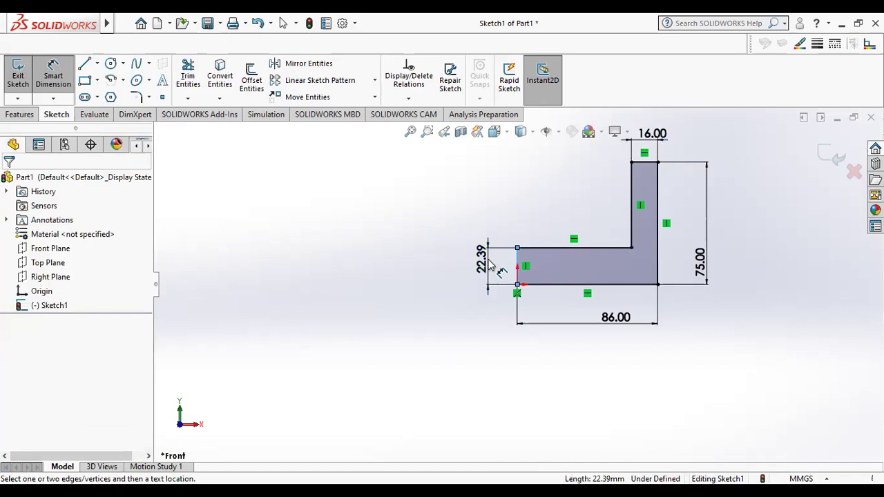
click(489, 265)
text(17)
key(Return)
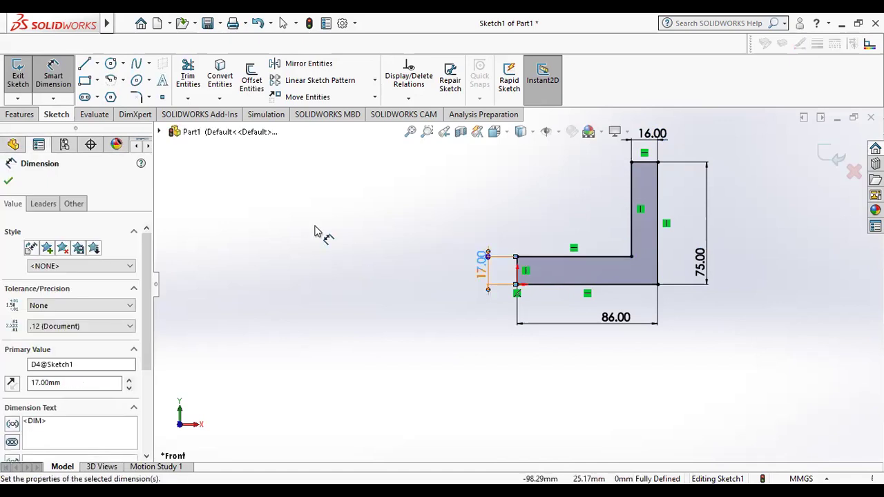
click(9, 181)
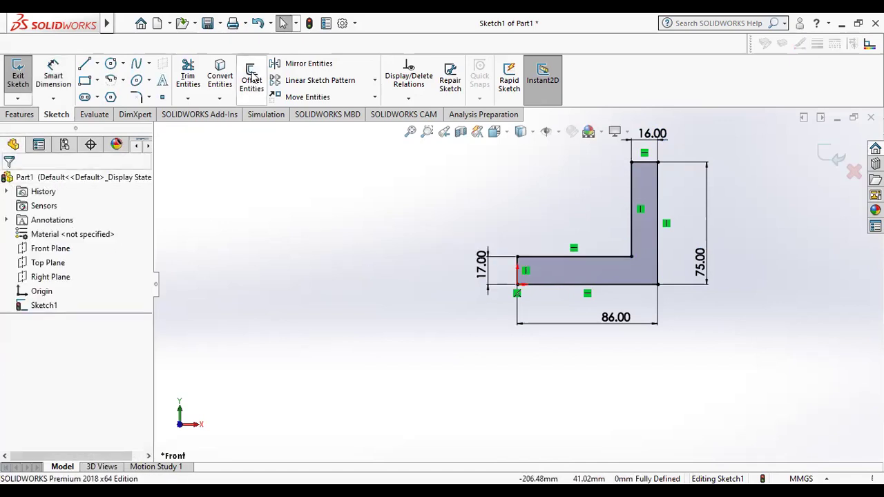
Zoom to fit the whole L-shaped sketch in the view
click(410, 131)
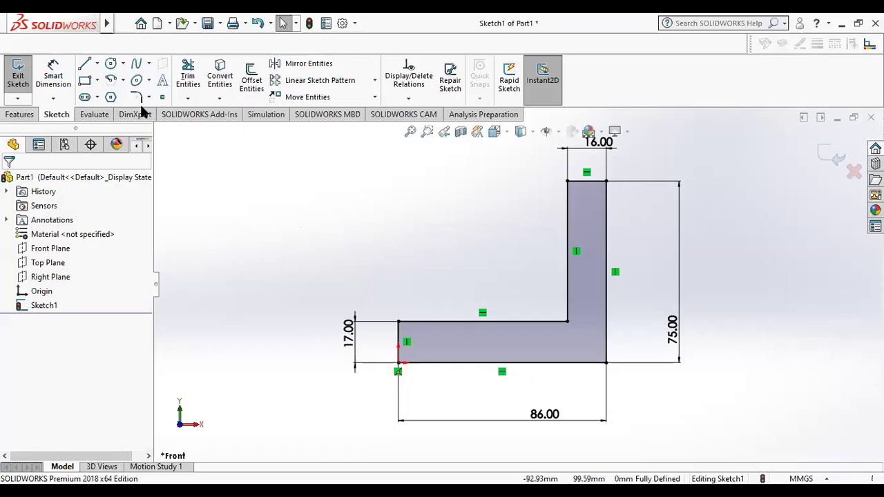
Add an 8 mm sketch fillet to the L's inner corner vertex
click(138, 99)
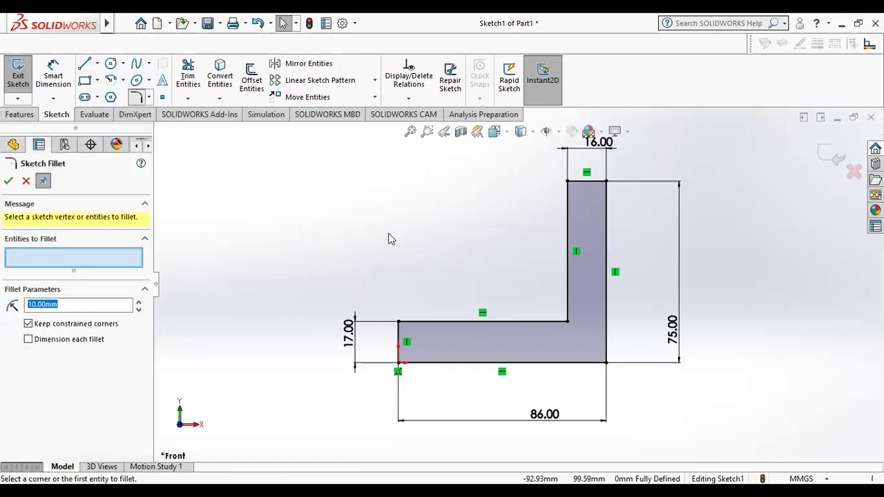
text(8)
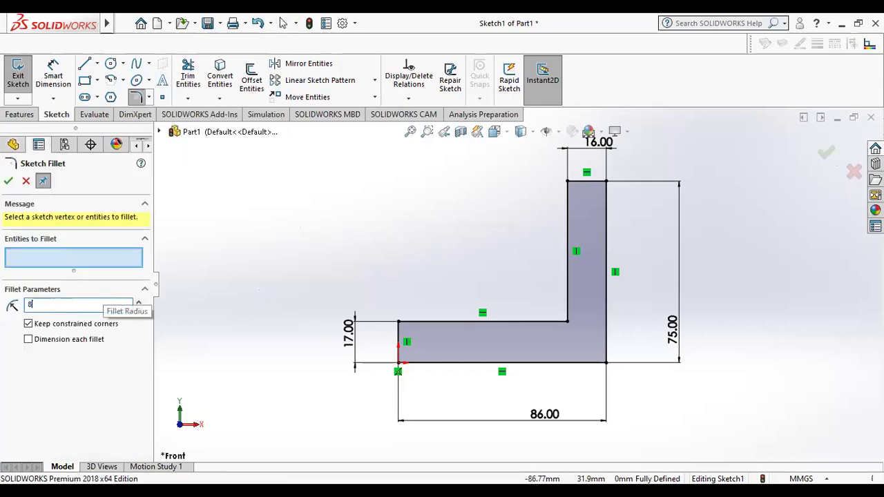
key(Return)
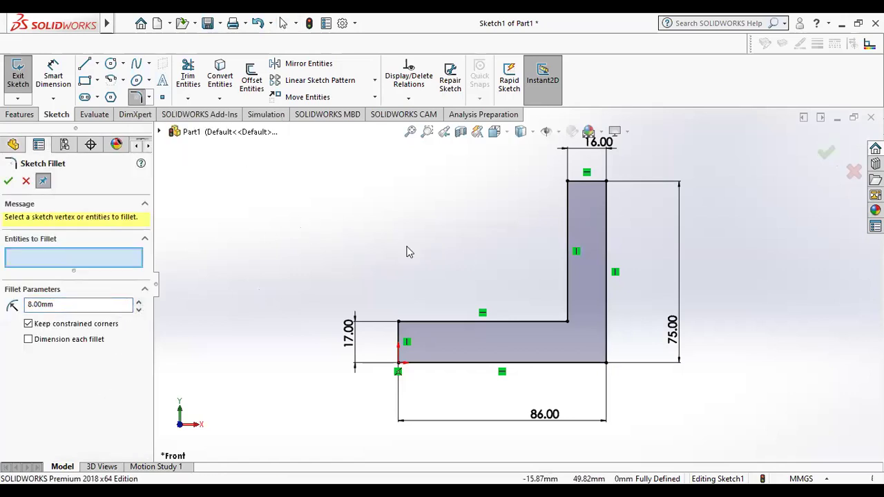
click(568, 324)
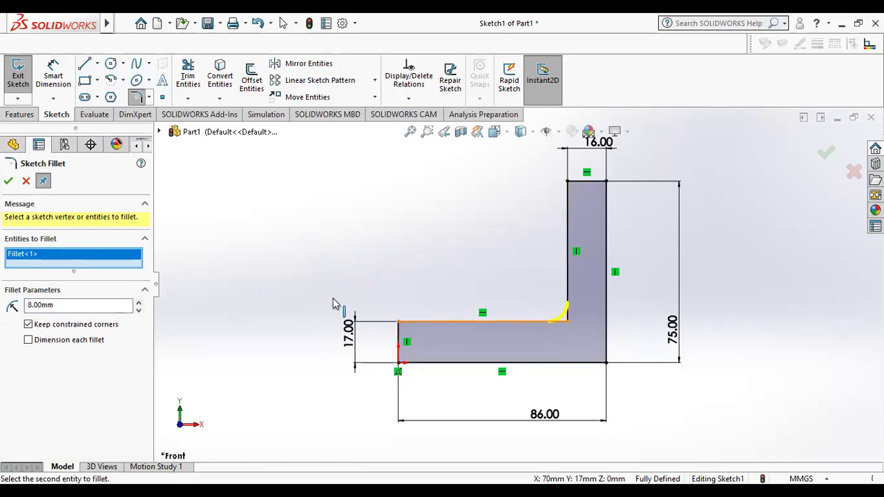
click(9, 182)
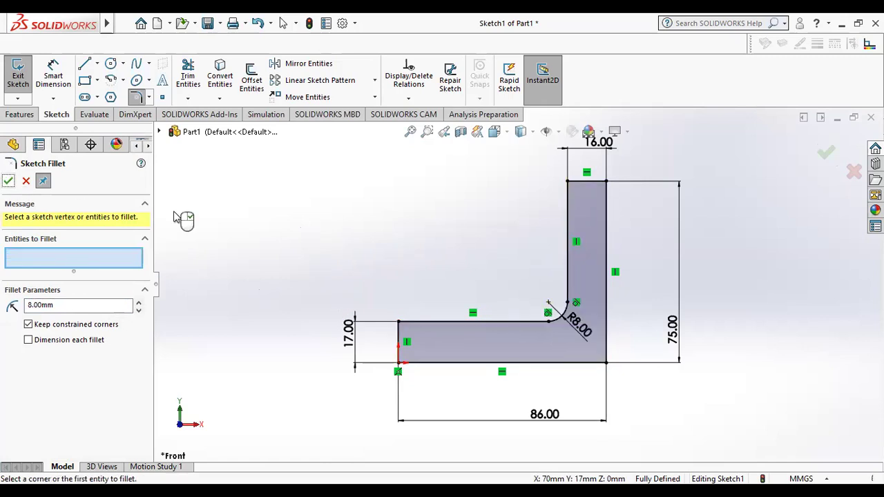
click(7, 181)
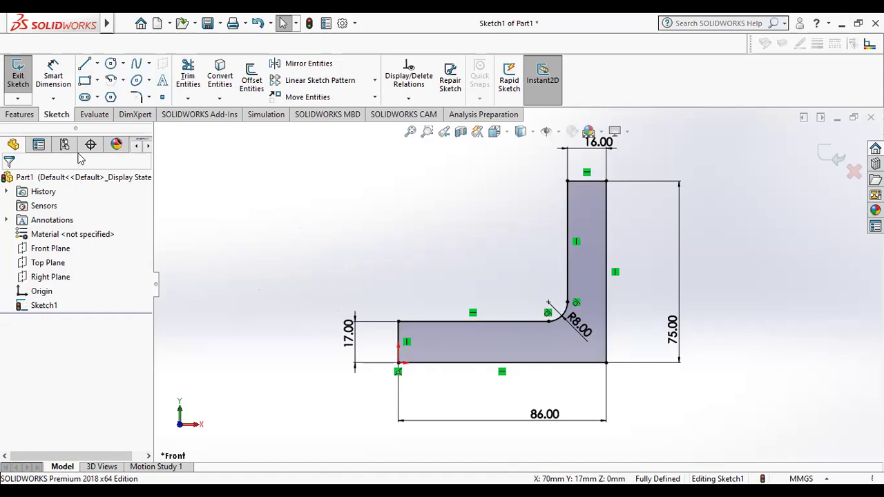
click(21, 114)
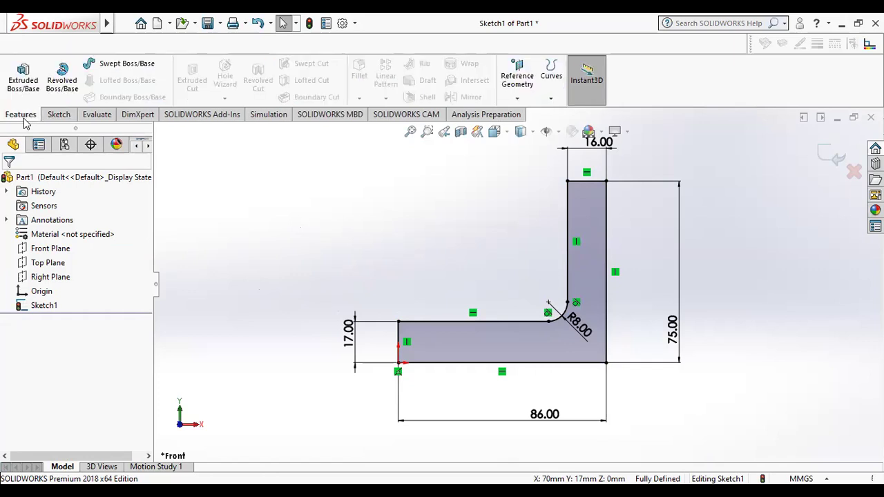
Boss-extrude the filleted L sketch 120 mm deep and zoom to fit the bracket
click(22, 76)
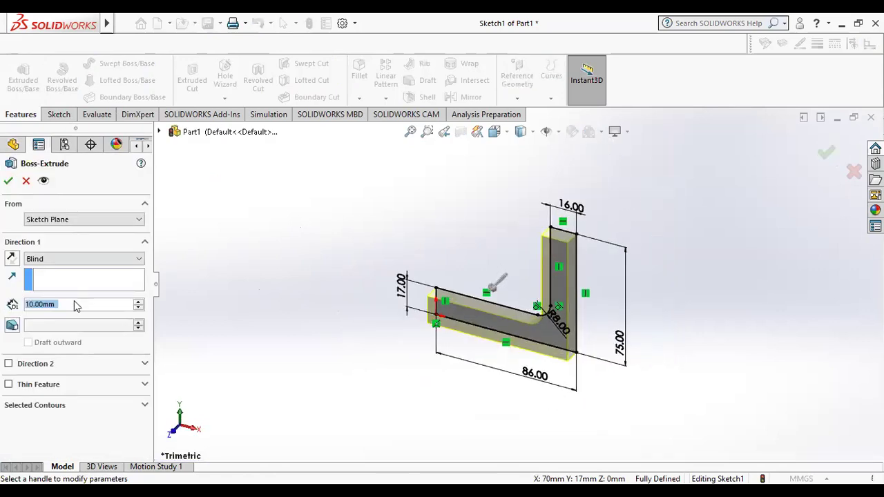
text(120)
key(Return)
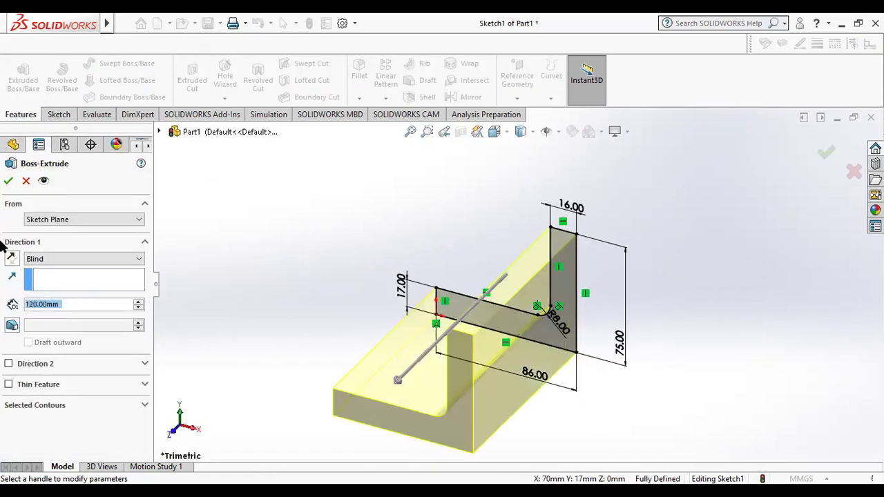
click(8, 181)
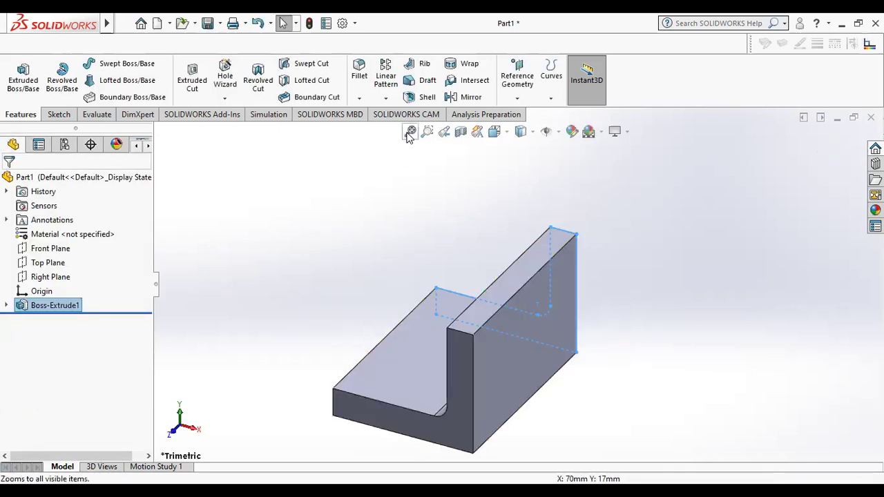
click(426, 131)
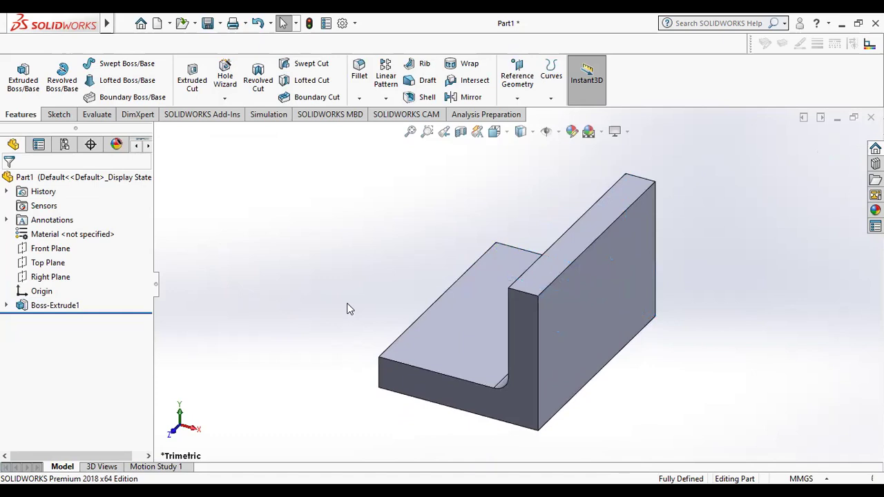
Start a sketch on the bracket base's top face and view it Normal To
right_click(451, 349)
click(483, 183)
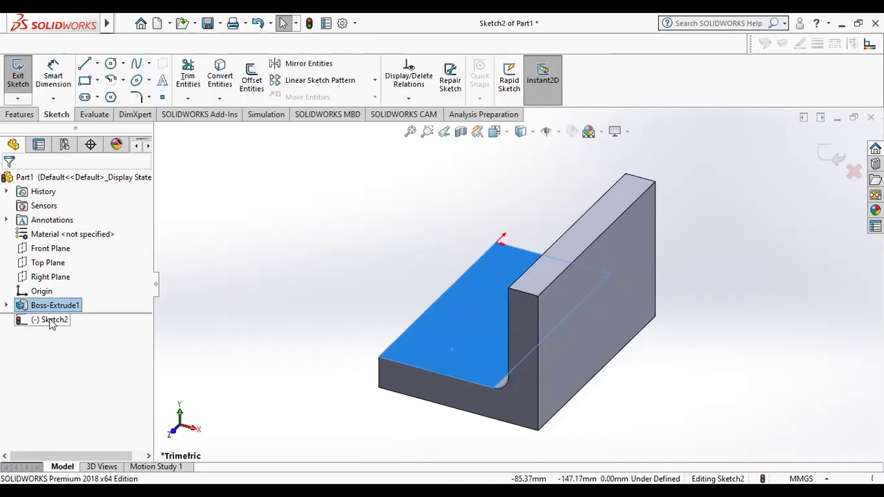
right_click(49, 320)
click(85, 296)
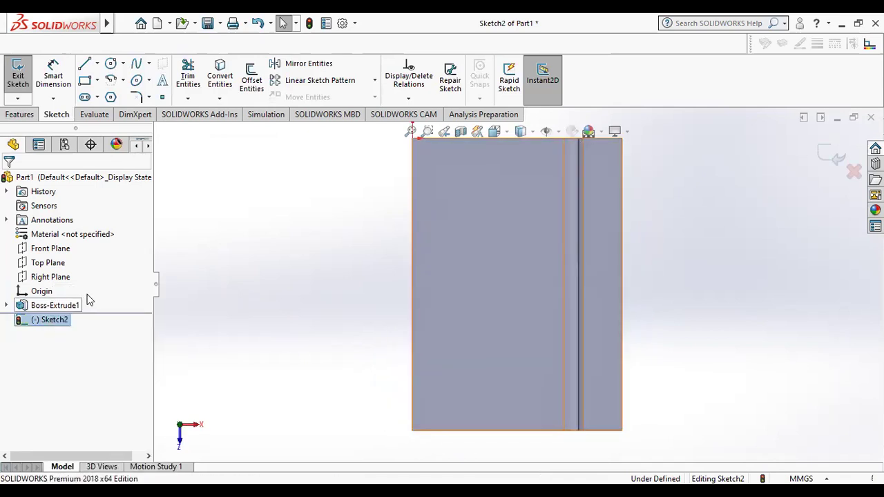
Draw two circles on the face, one above the other
click(111, 63)
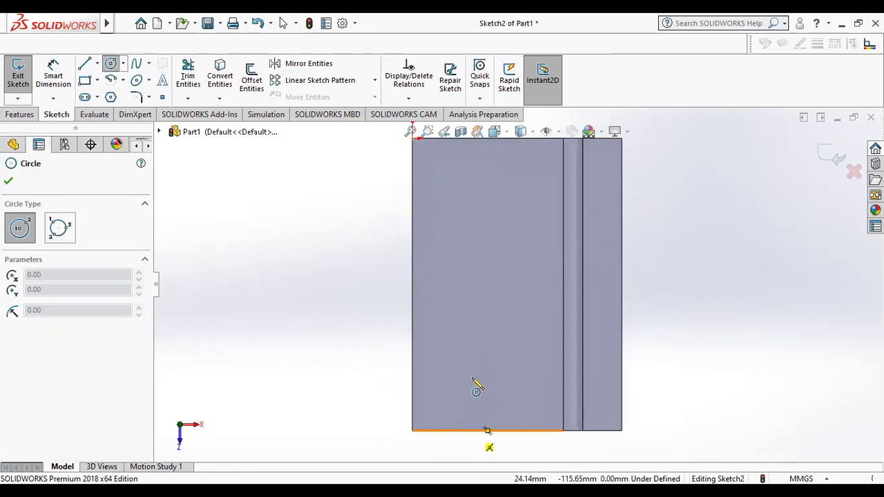
click(472, 369)
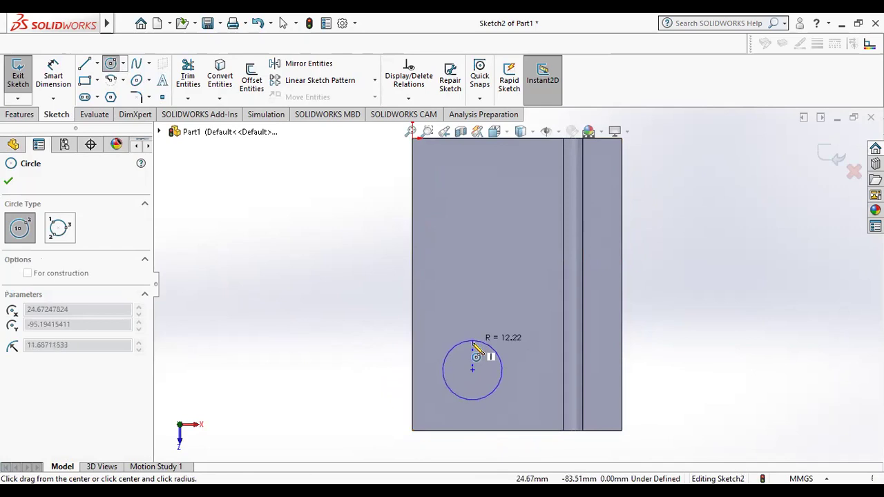
click(474, 343)
click(473, 235)
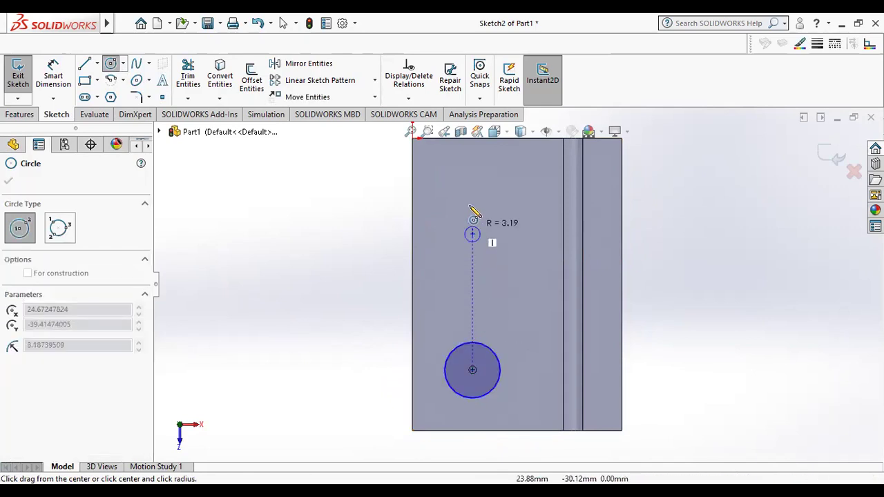
click(473, 202)
right_click(330, 194)
click(336, 193)
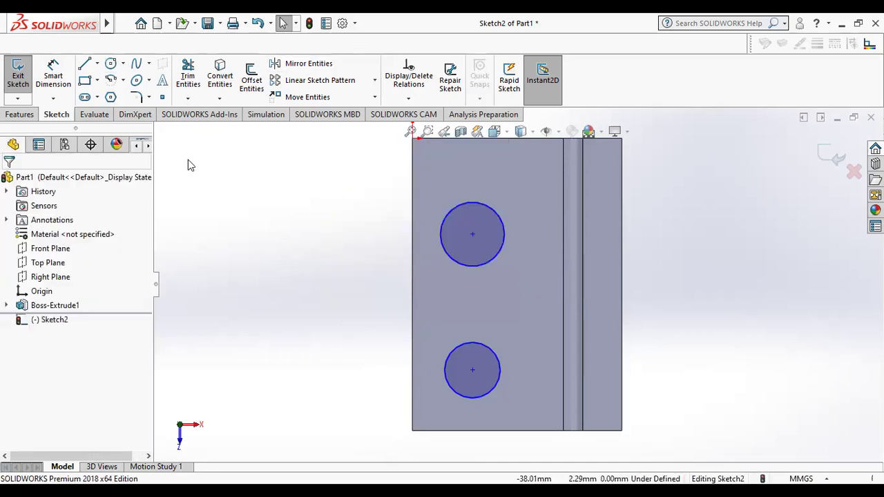
Dimension the circle centres 70 mm apart, with the lower one 25 mm from the bottom and left edges
click(63, 74)
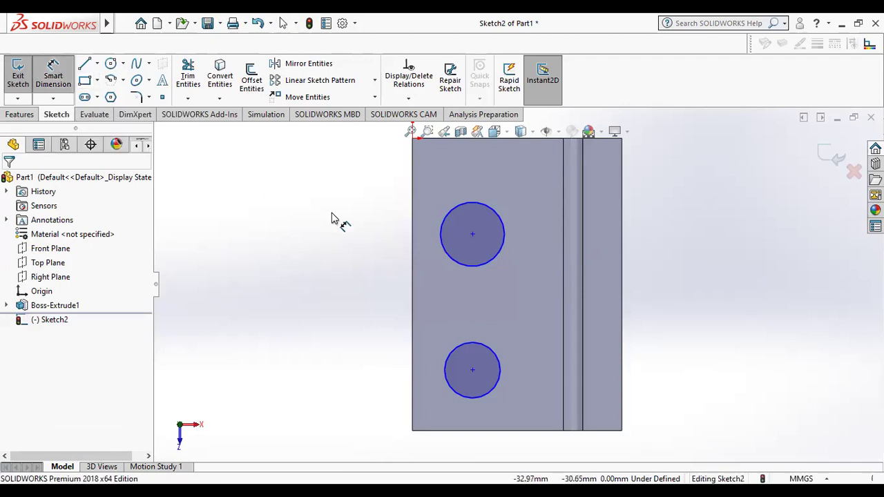
click(473, 236)
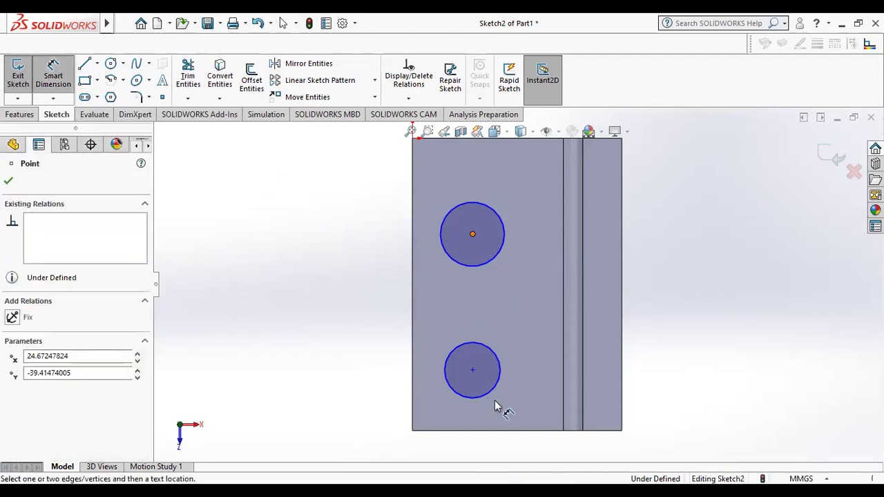
click(473, 370)
click(363, 310)
text(70)
key(Return)
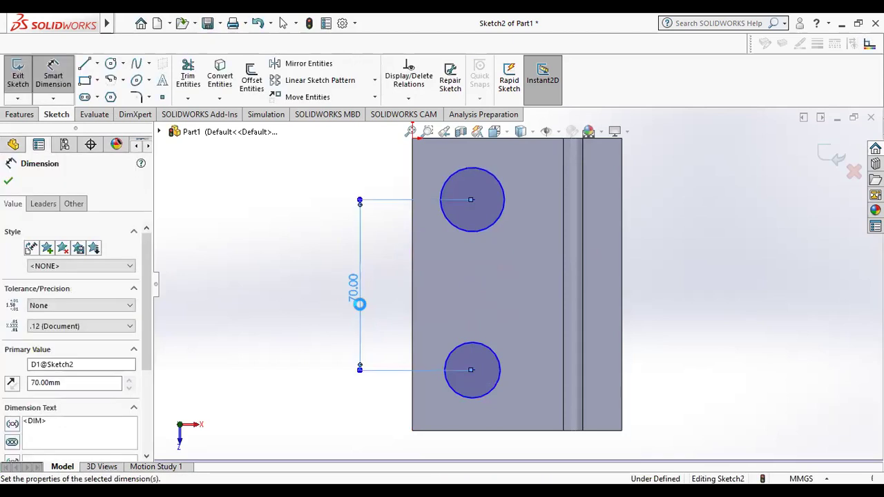
click(483, 433)
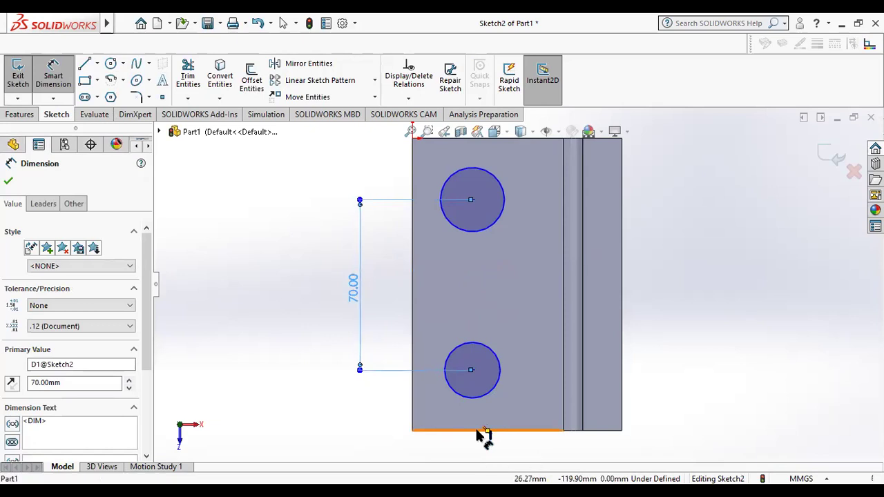
click(473, 370)
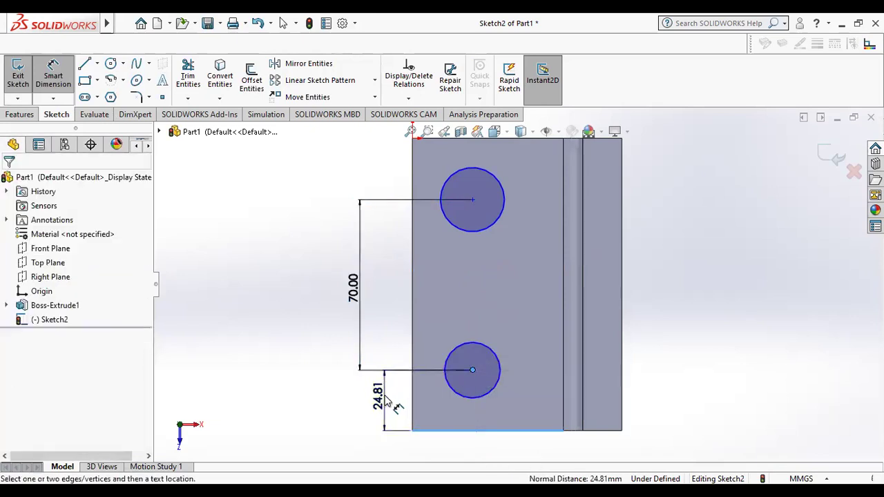
click(386, 402)
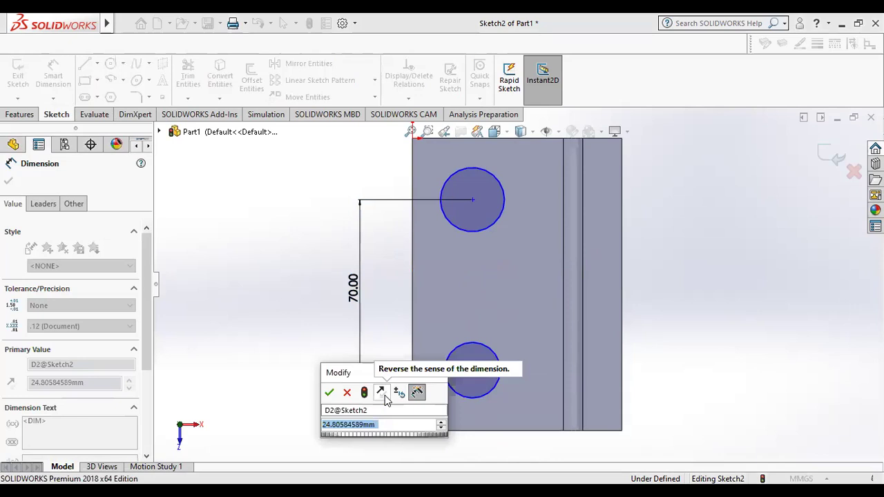
text(25)
key(Return)
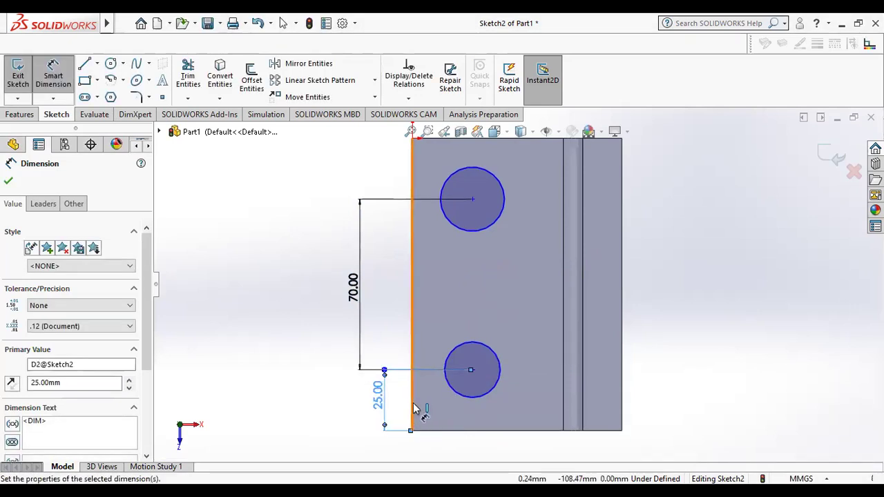
click(472, 370)
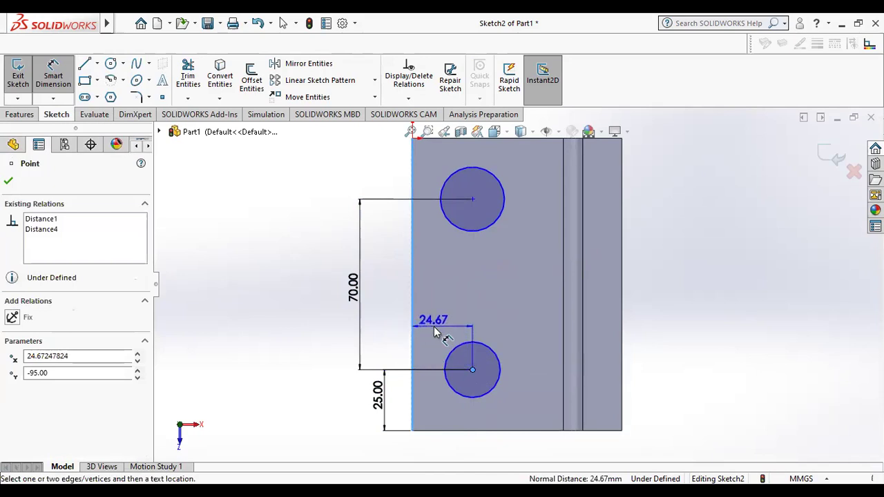
click(434, 331)
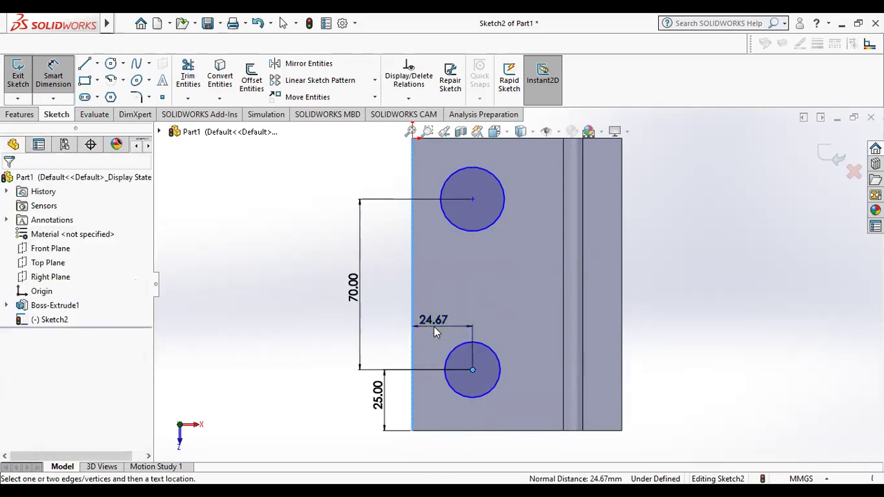
click(433, 325)
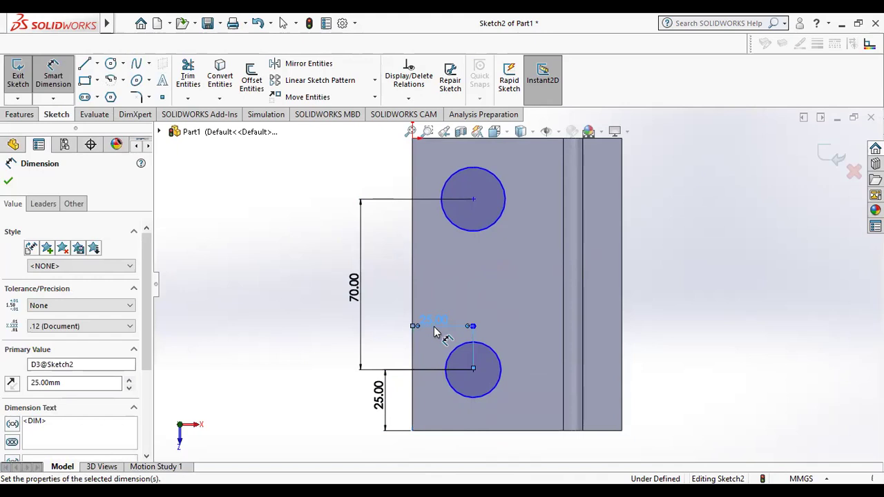
click(8, 182)
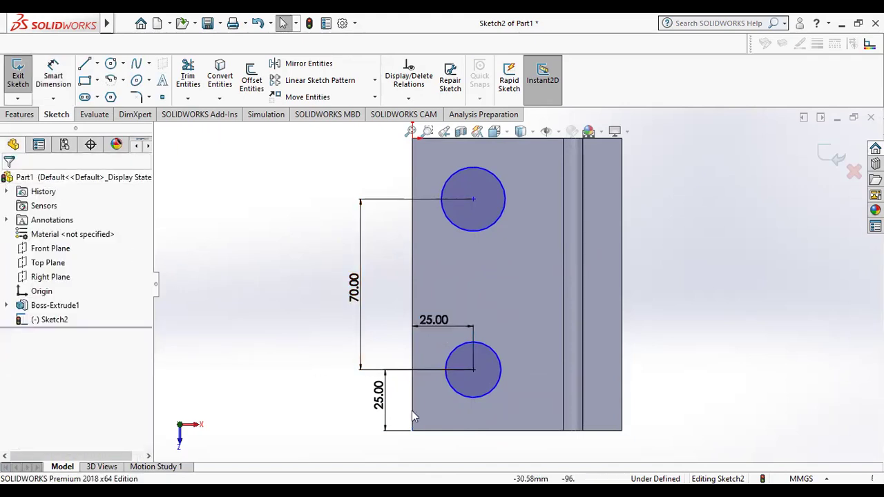
click(480, 398)
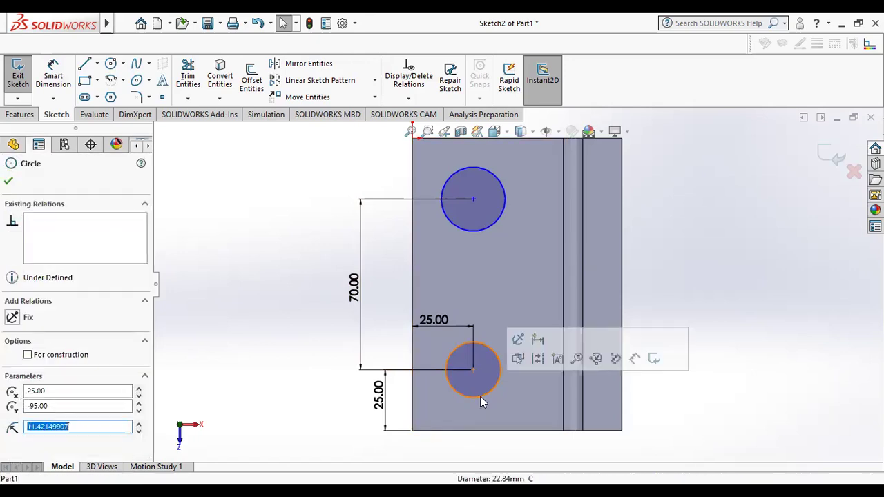
ctrl+click(494, 222)
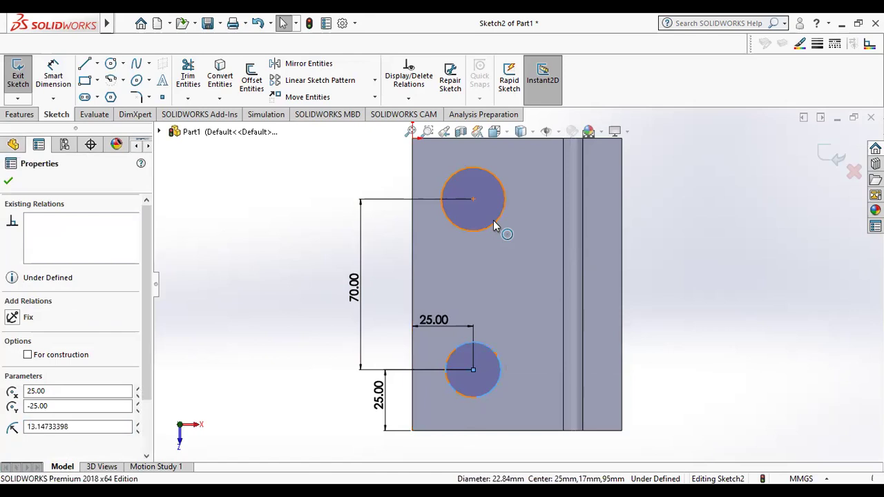
click(11, 436)
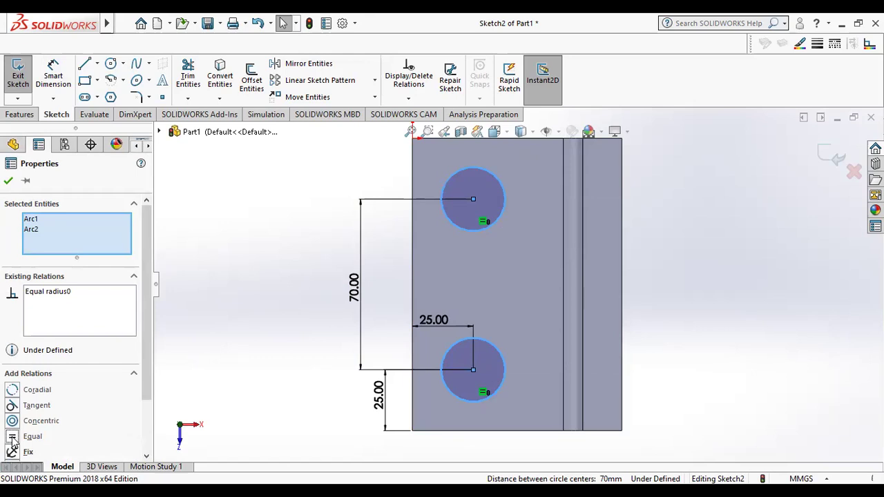
key(ctrl+z)
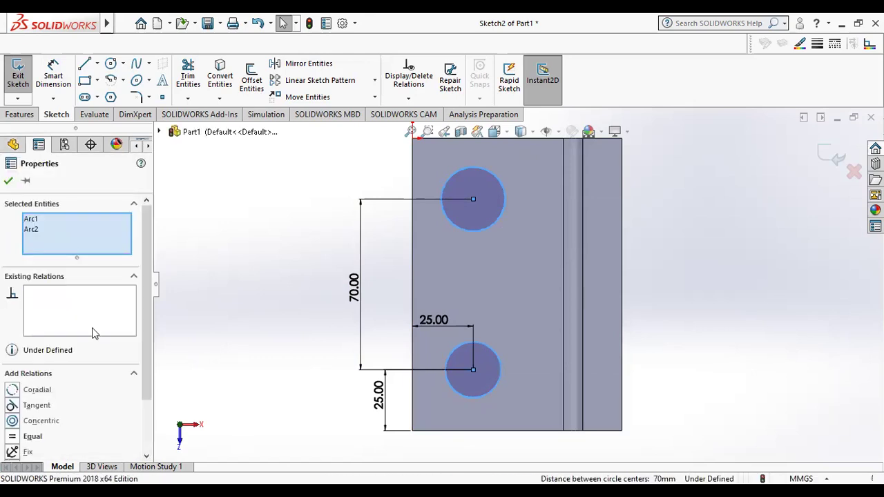
click(197, 303)
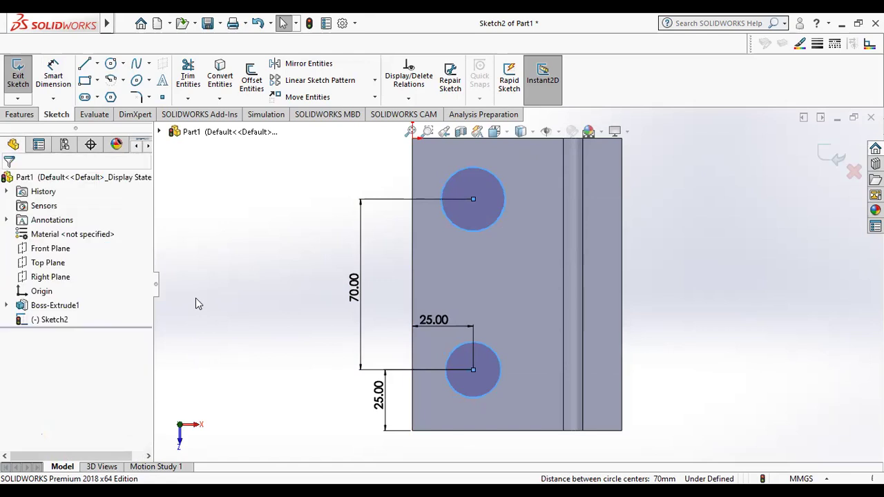
click(491, 391)
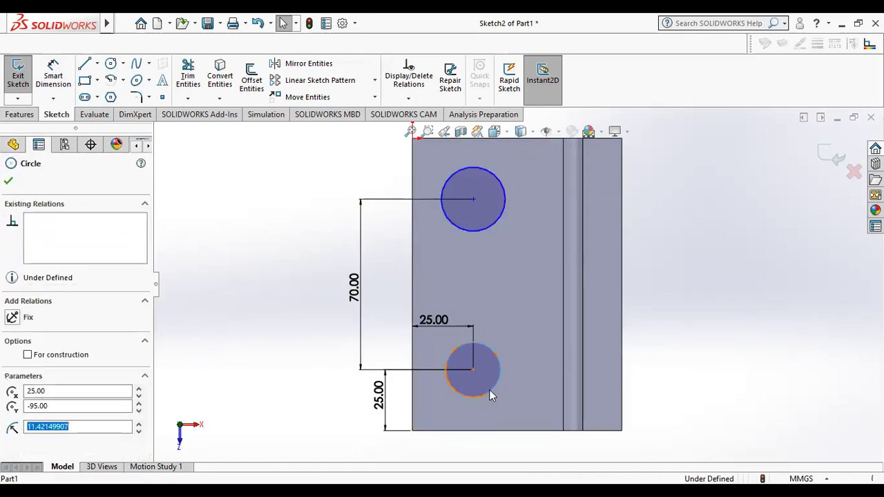
ctrl+click(481, 228)
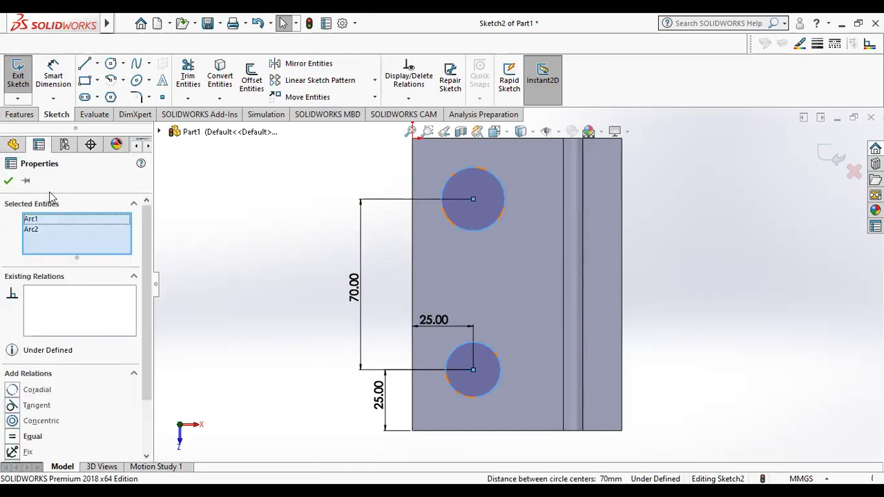
click(175, 228)
Give the lower circle a Ø20 mm diameter dimension
click(53, 76)
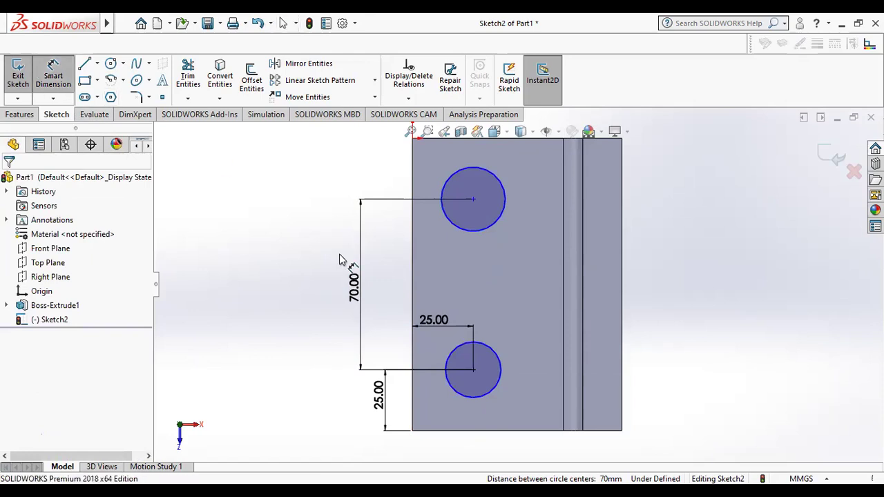
click(469, 349)
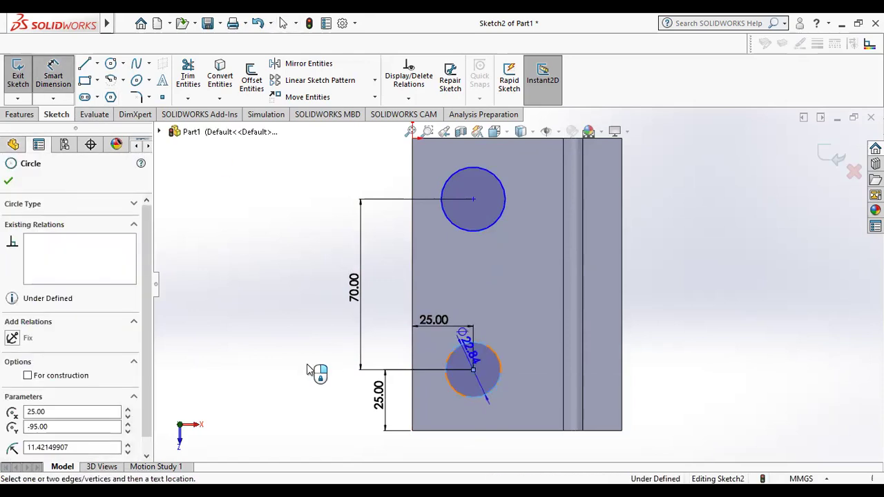
click(308, 370)
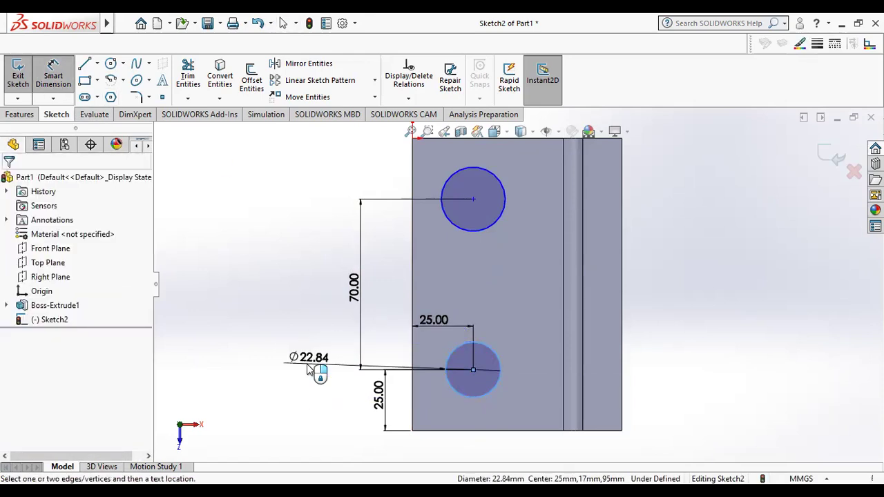
click(309, 369)
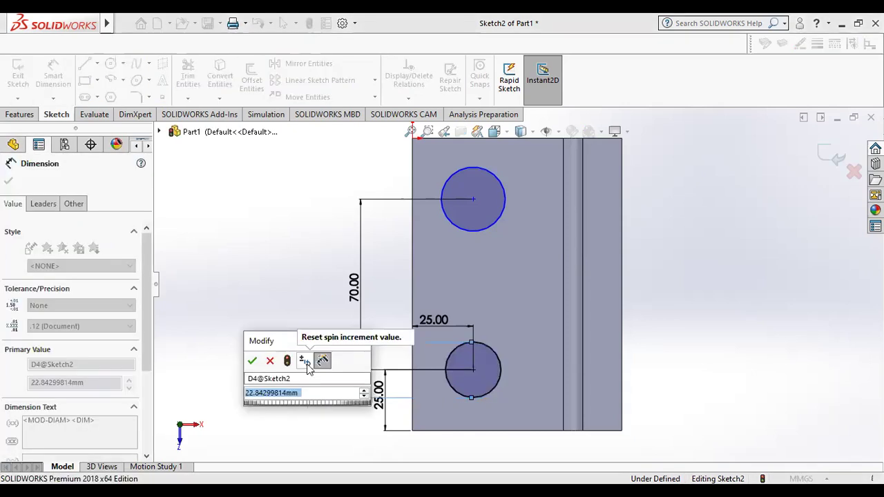
text(20)
key(Return)
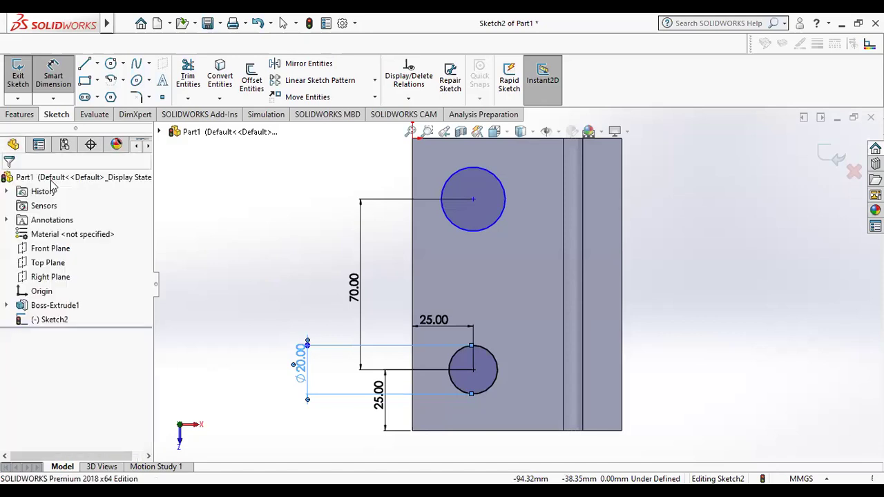
key(Escape)
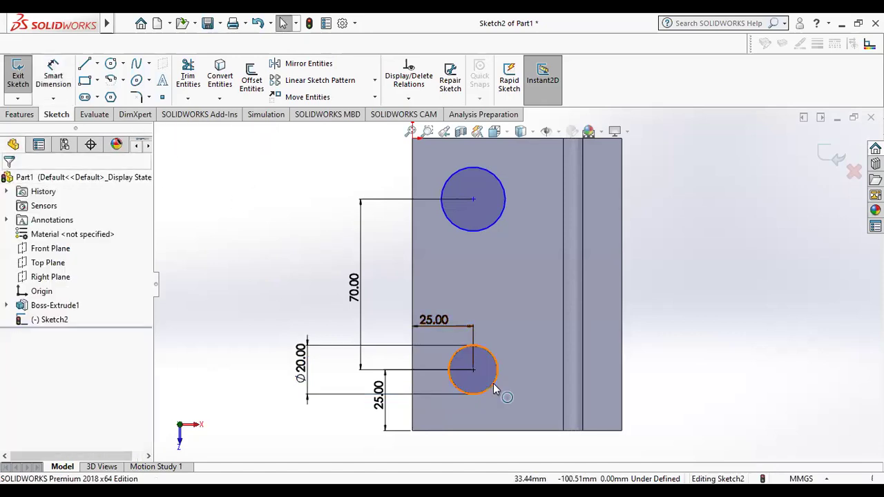
Add an Equal relation between the two circles
click(492, 383)
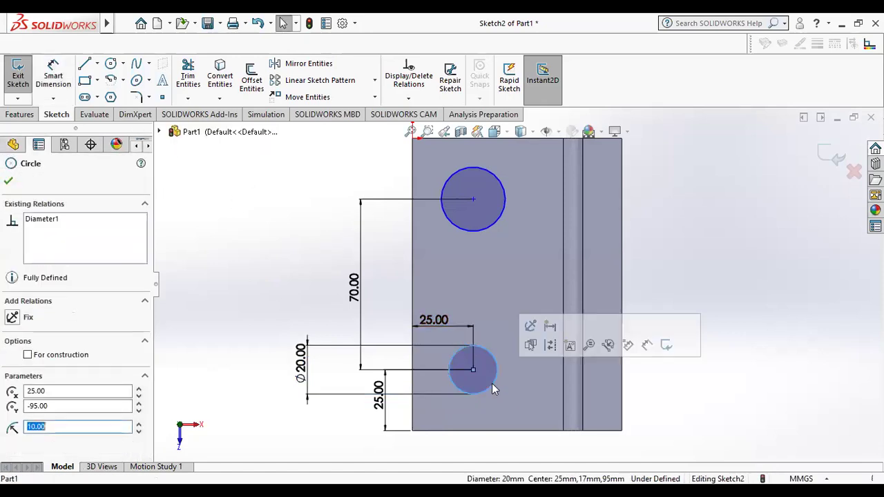
click(469, 233)
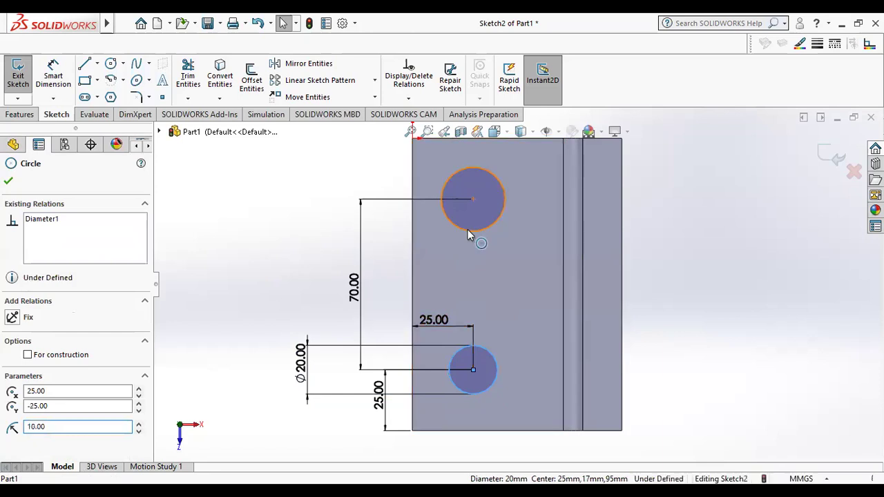
ctrl+click(468, 235)
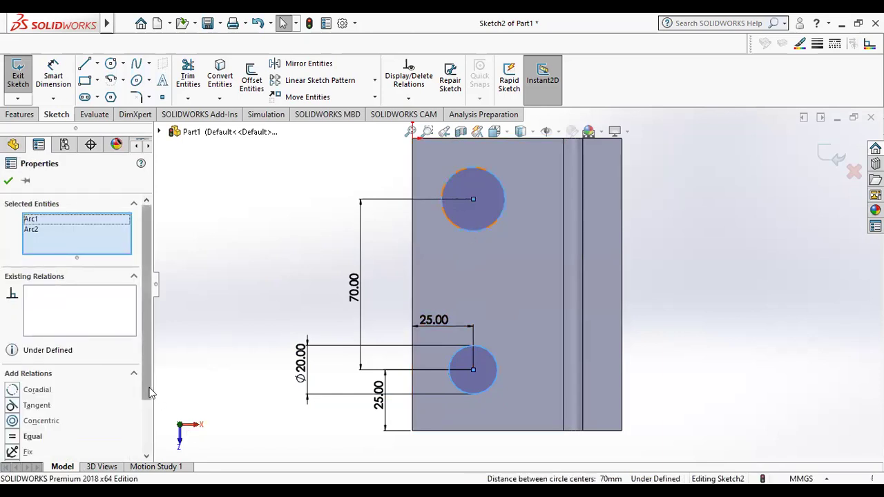
scroll(150, 392, down, 2)
click(13, 387)
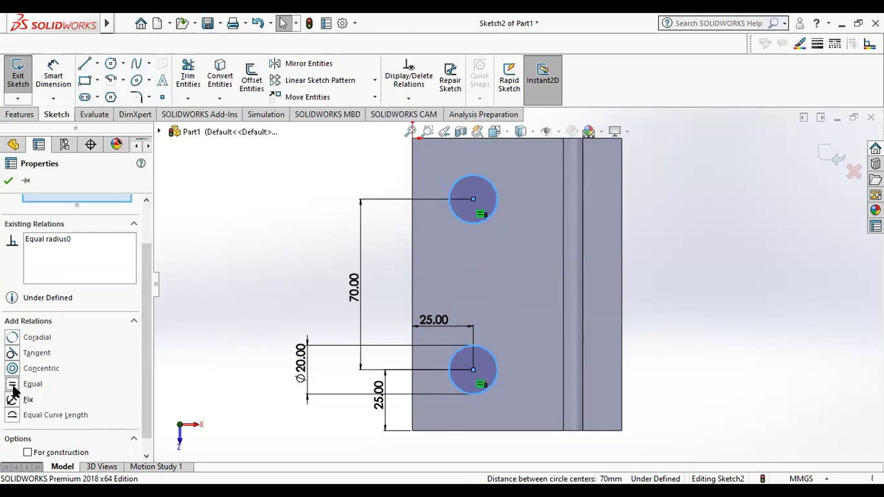
click(8, 180)
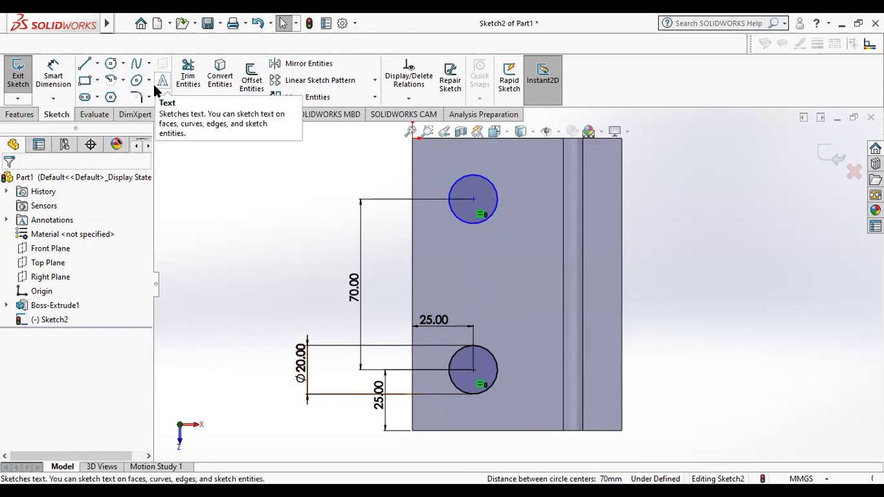
Try dimensioning the circle centres, then cancel the redundant dimensions
click(53, 76)
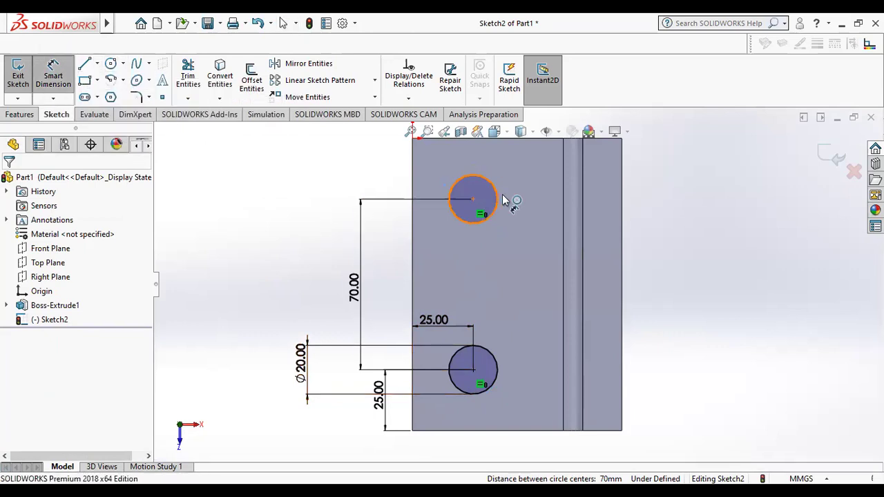
click(473, 199)
click(413, 185)
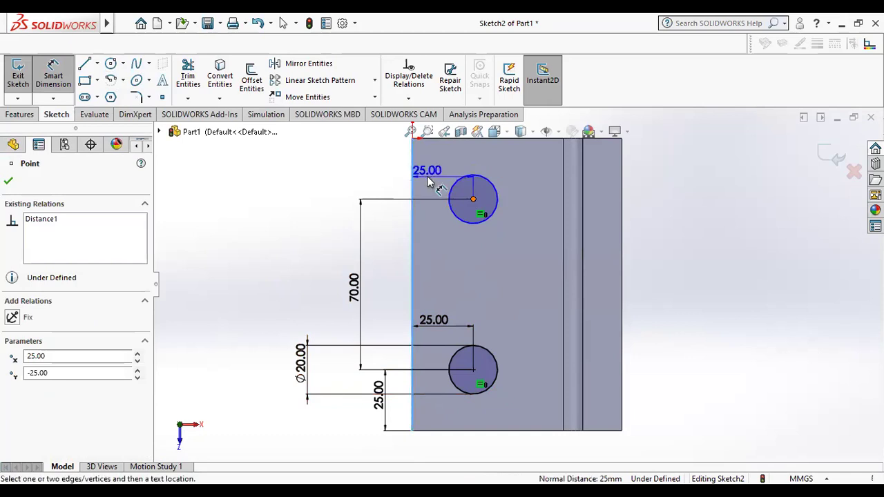
key(Escape)
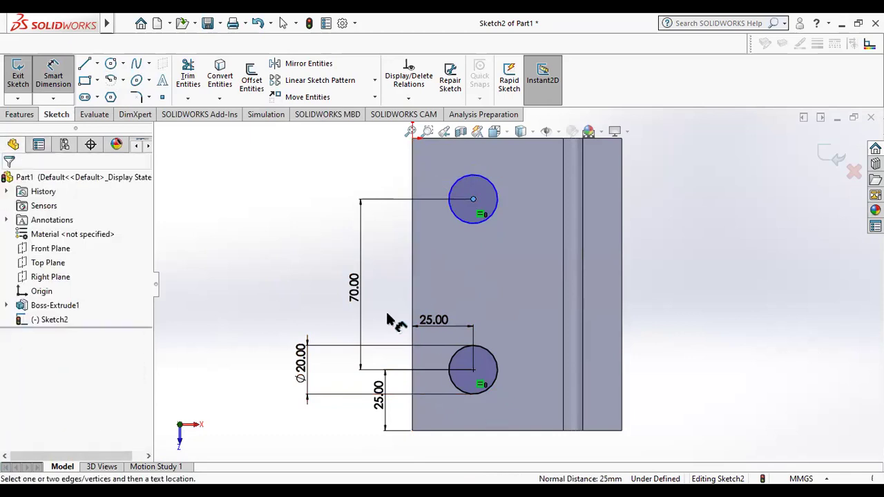
click(473, 370)
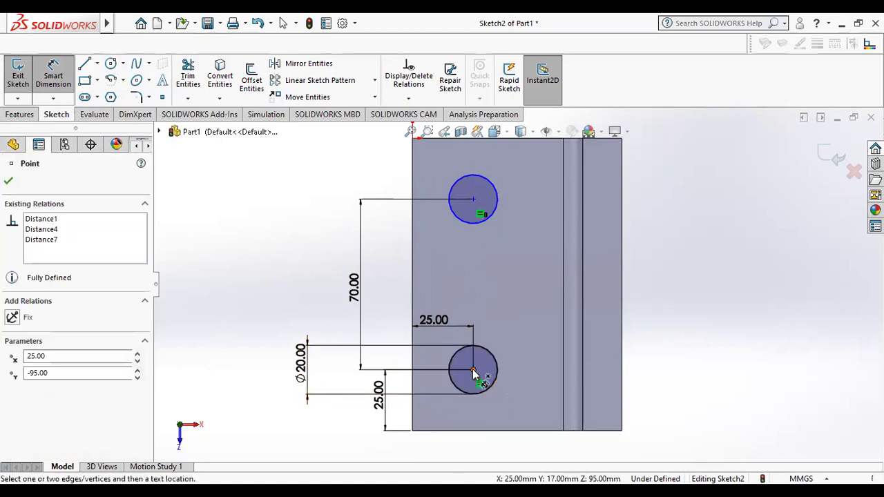
click(473, 200)
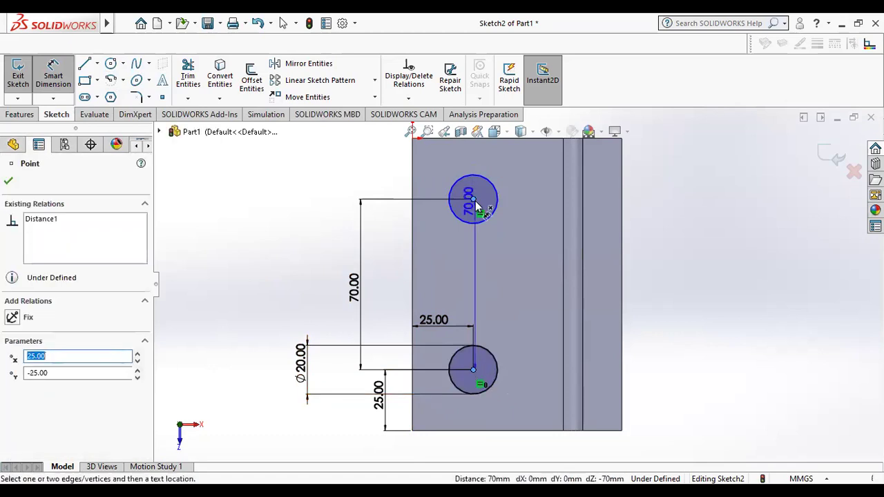
key(Escape)
click(359, 223)
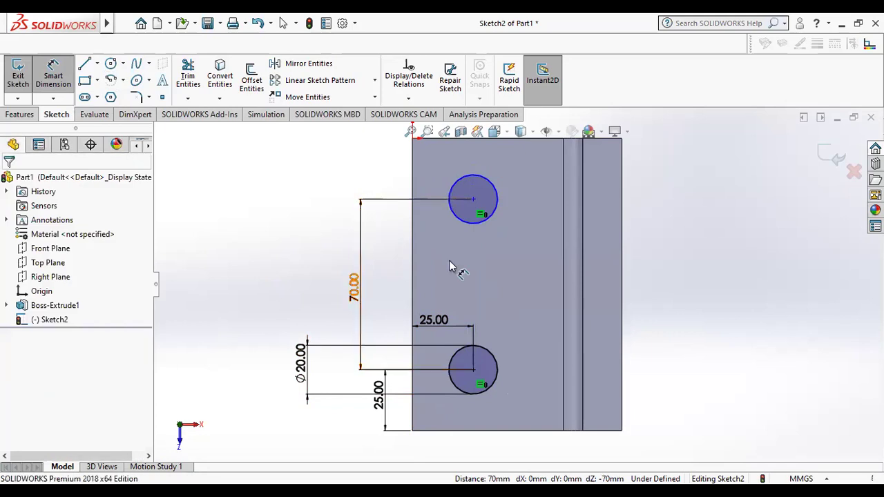
key(Escape)
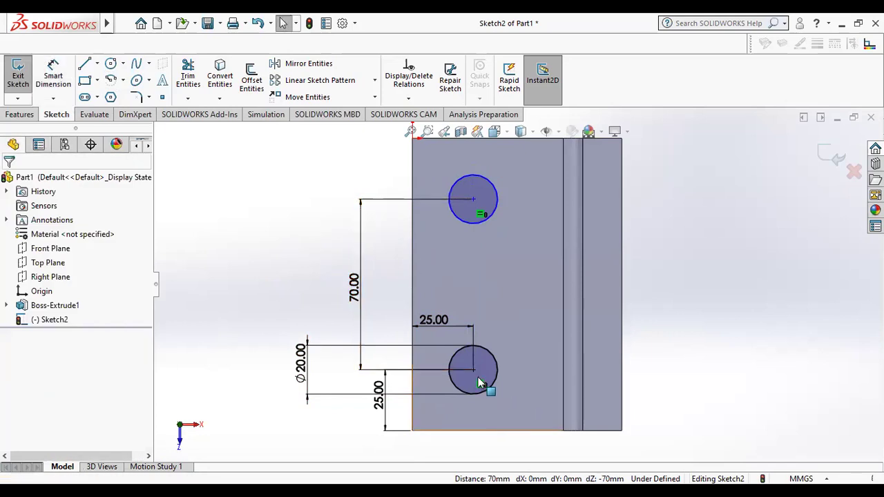
Add a Vertical relation between the two circle centre points
click(473, 371)
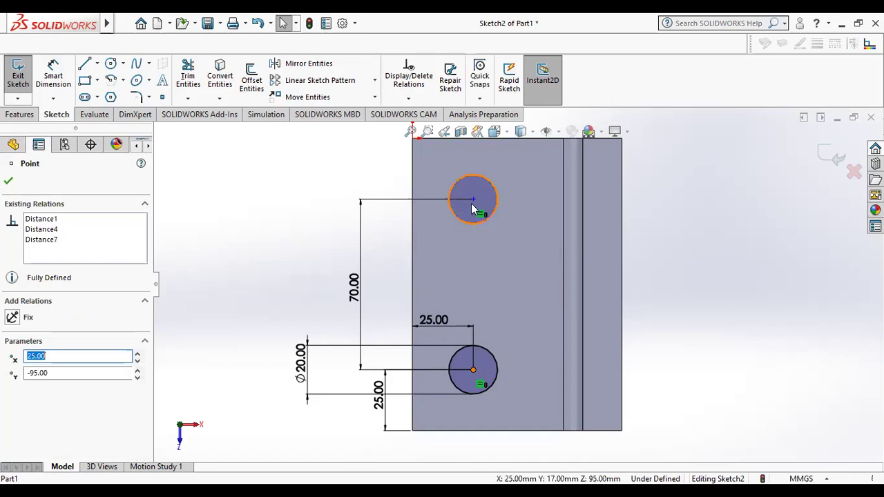
ctrl+click(473, 200)
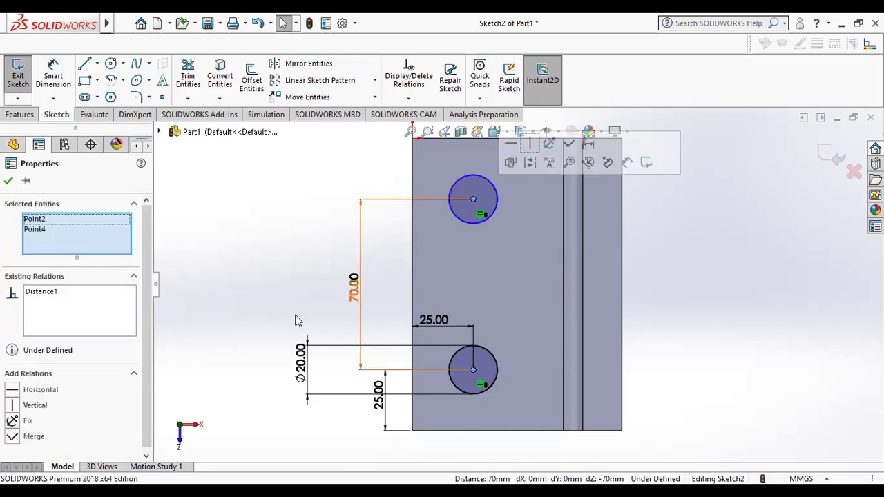
click(14, 406)
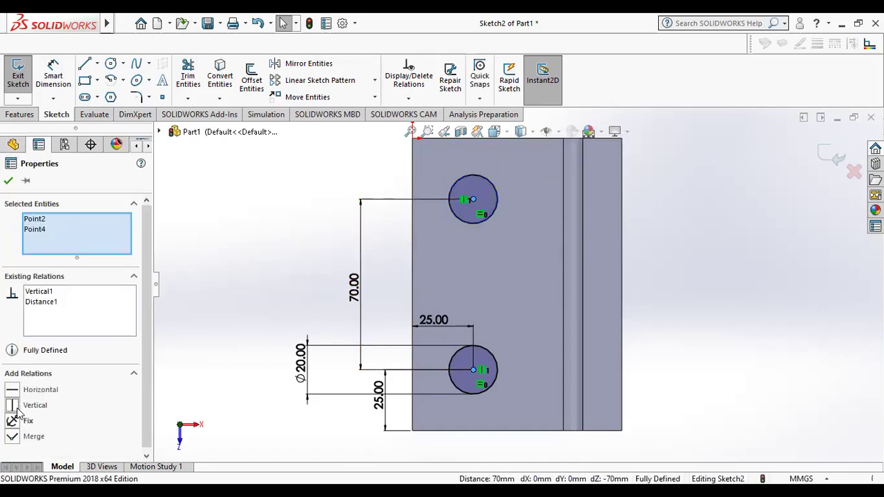
click(8, 180)
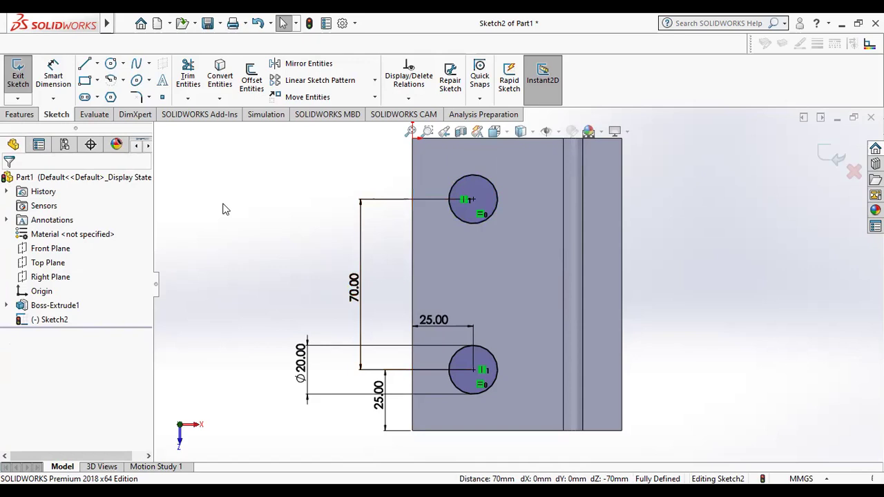
Apply an Extruded Cut turning the two Ø20 mm circles into through holes in the base flange
click(20, 115)
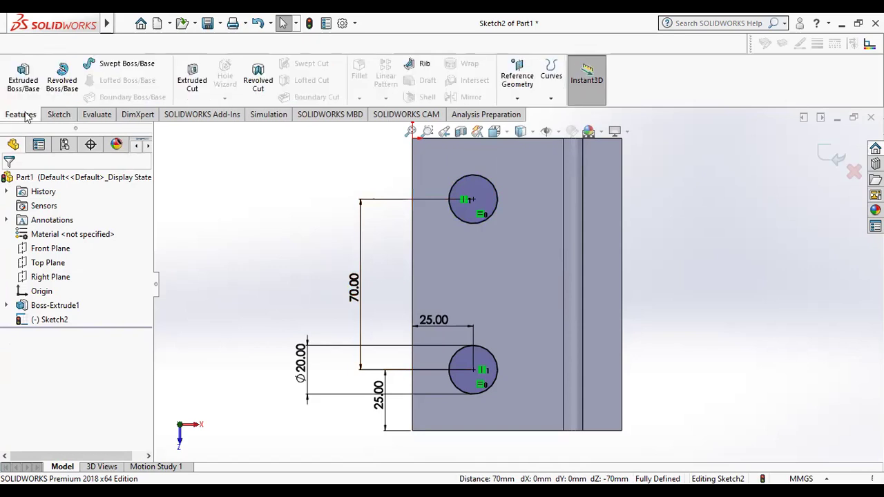
click(194, 82)
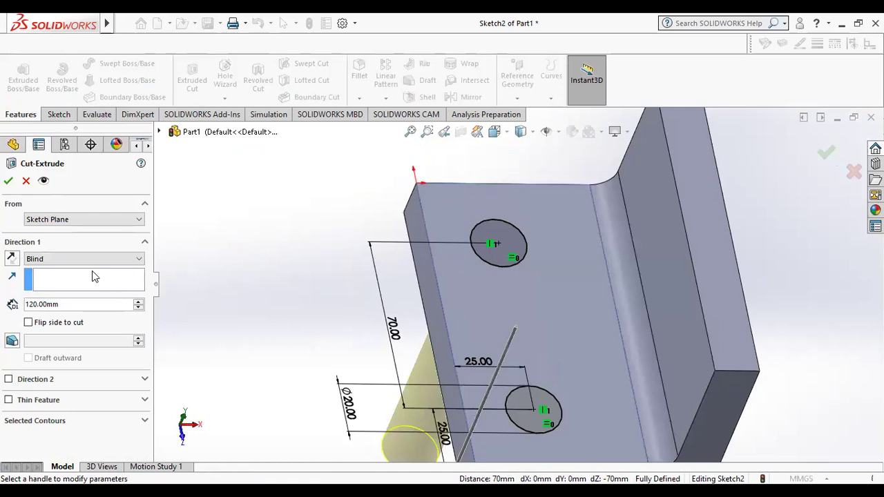
click(9, 181)
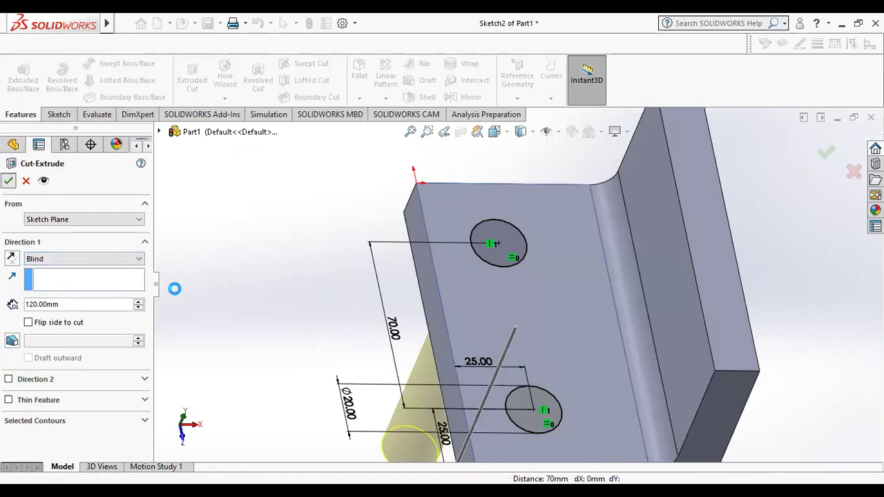
click(293, 296)
scroll(295, 299, down, 2)
scroll(308, 310, down, 2)
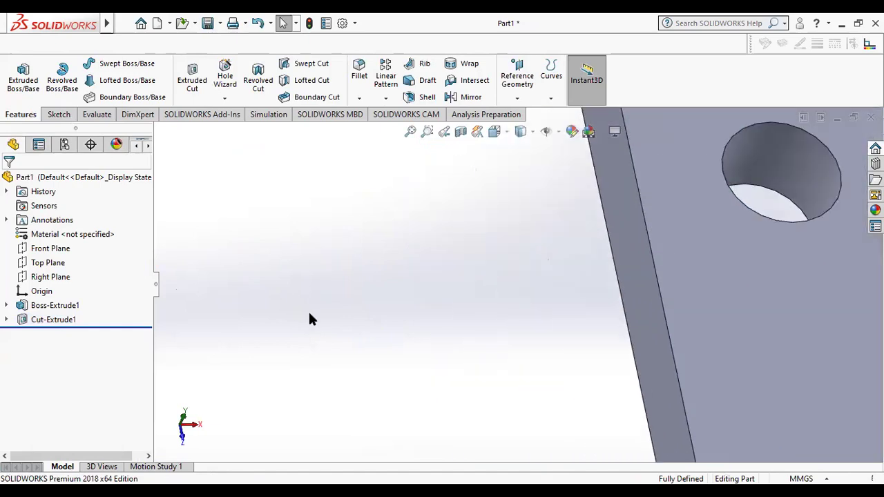
scroll(411, 292, up, 3)
scroll(508, 387, up, 2)
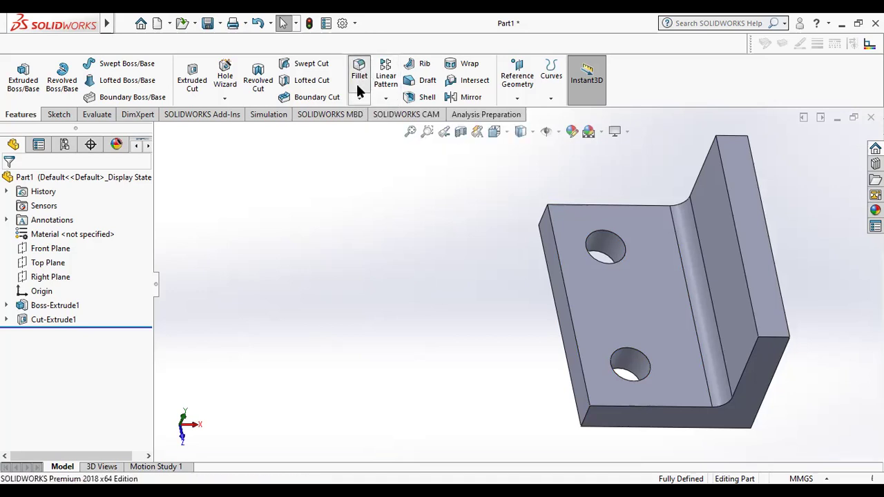
Fillet the flange's left vertical edge and top-left corner edge with a 25 mm radius
click(357, 91)
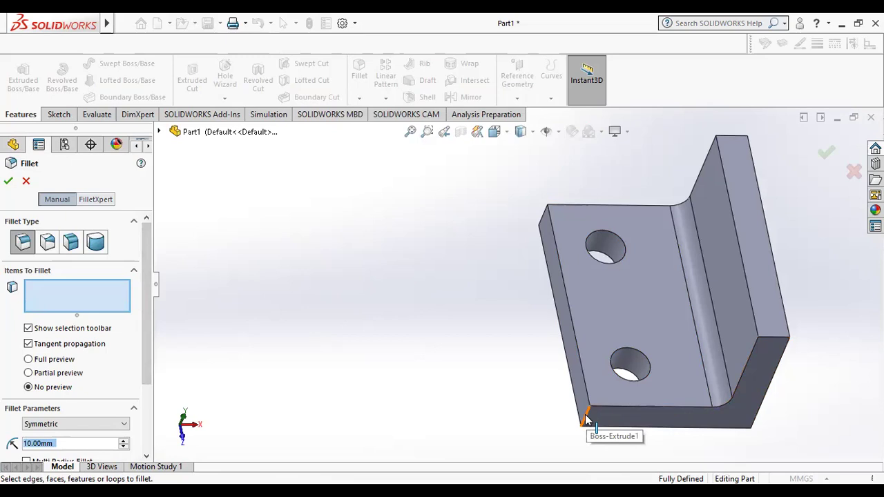
click(585, 417)
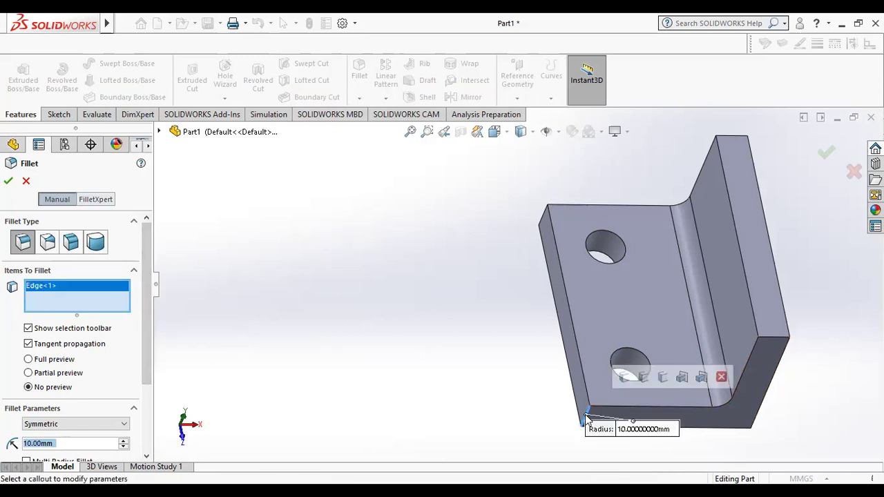
click(543, 216)
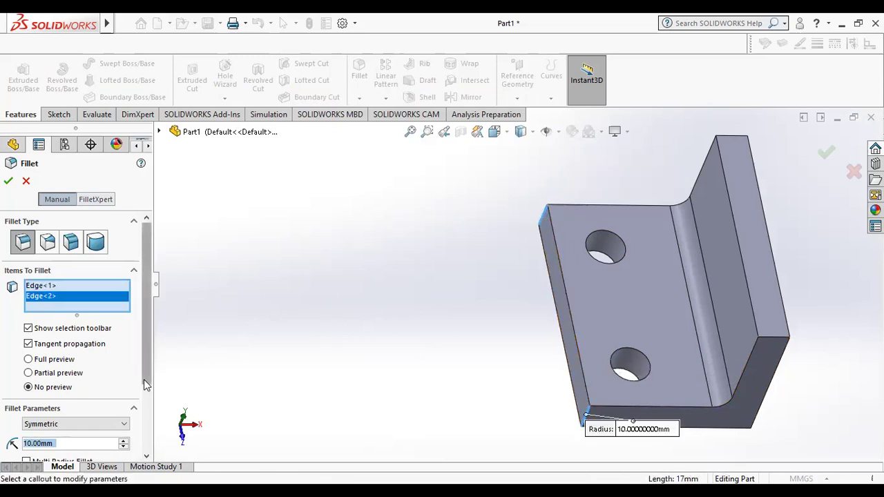
scroll(148, 376, down, 2)
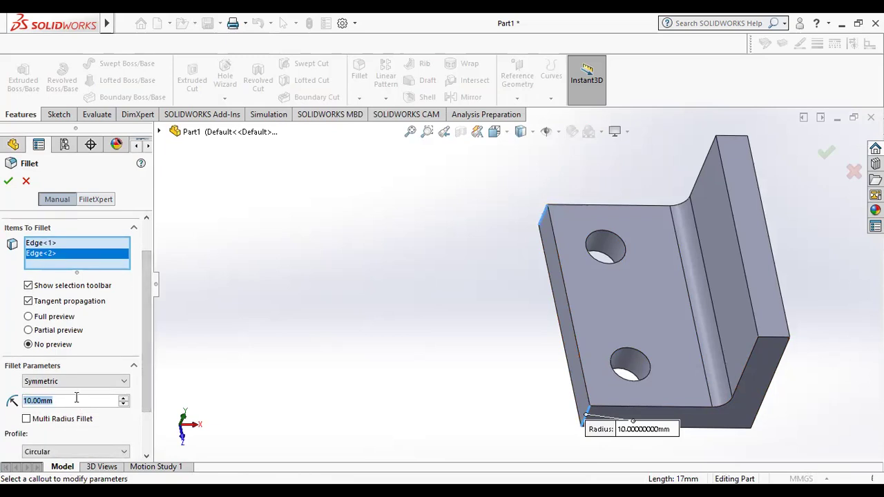
text(25)
key(Return)
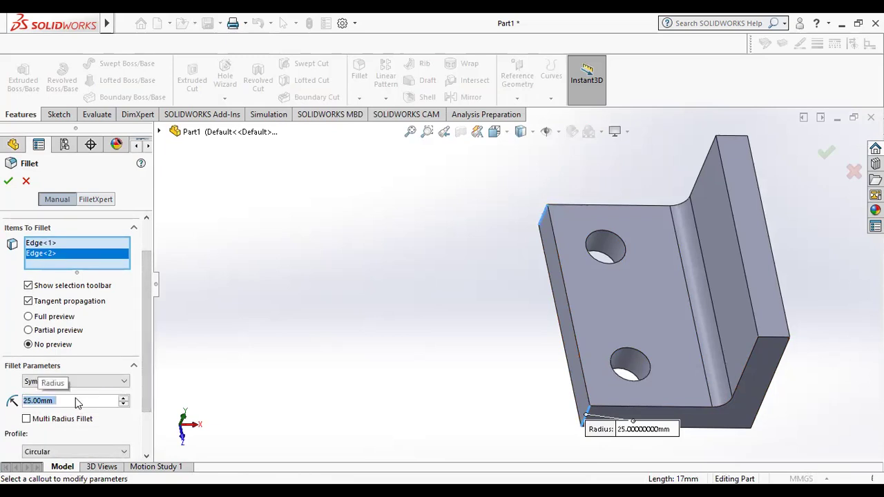
click(8, 181)
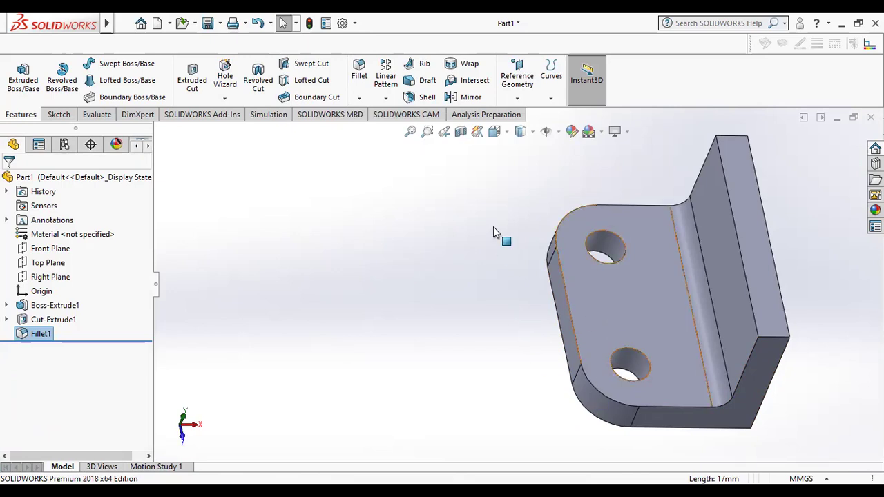
click(412, 138)
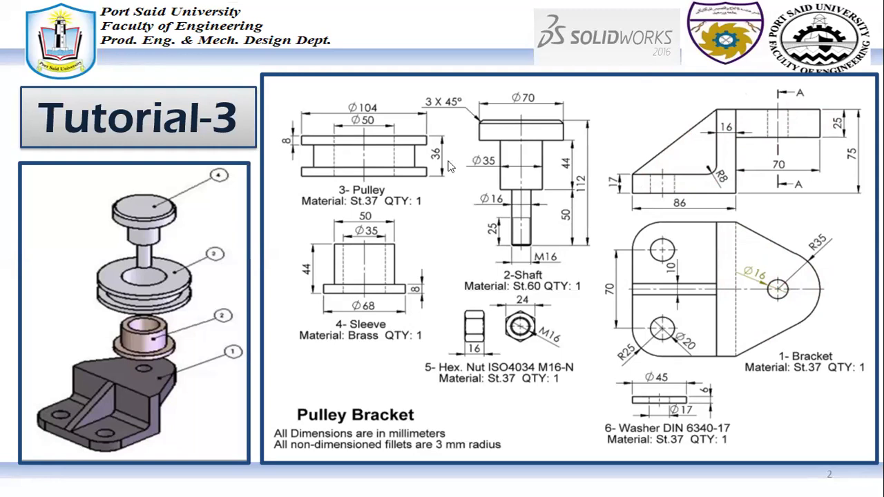
Return to the model, start a sketch on the upright outer face, and view it Normal To
key(alt+Tab)
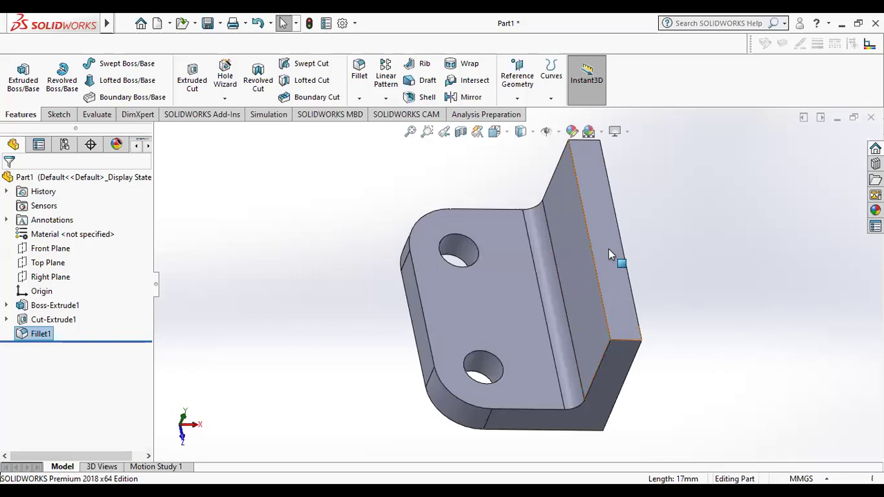
right_click(609, 249)
click(640, 199)
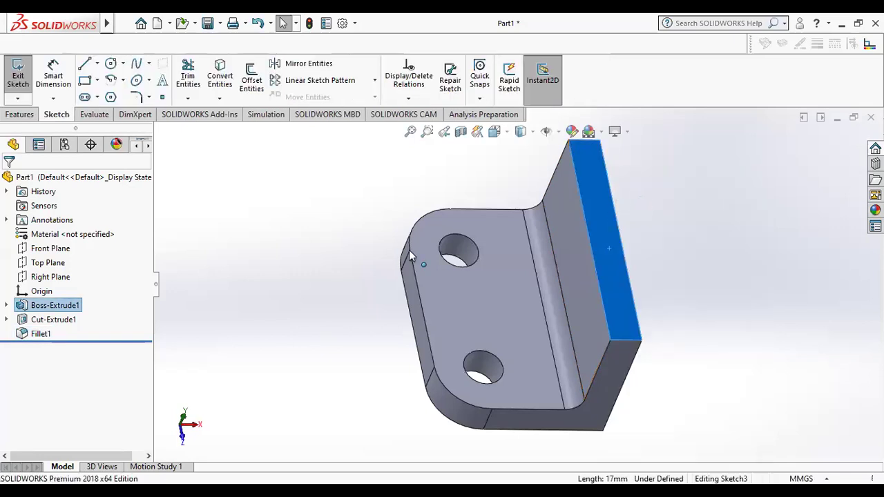
right_click(49, 351)
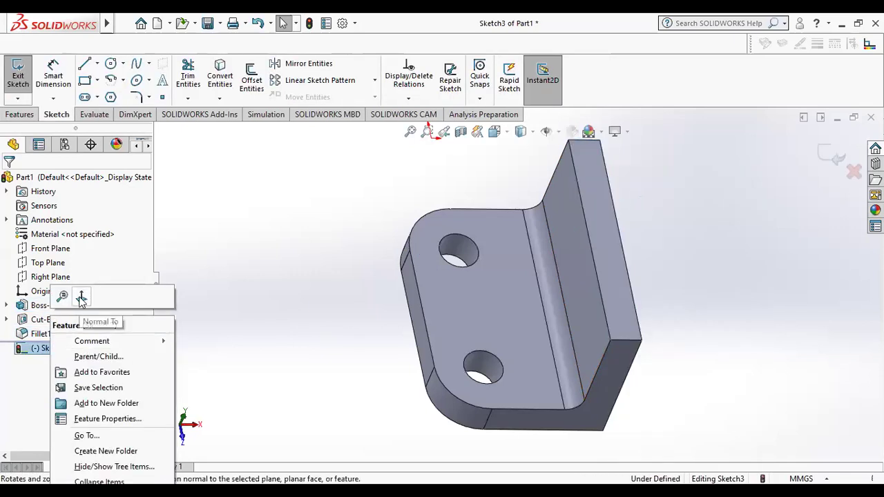
click(80, 297)
click(110, 63)
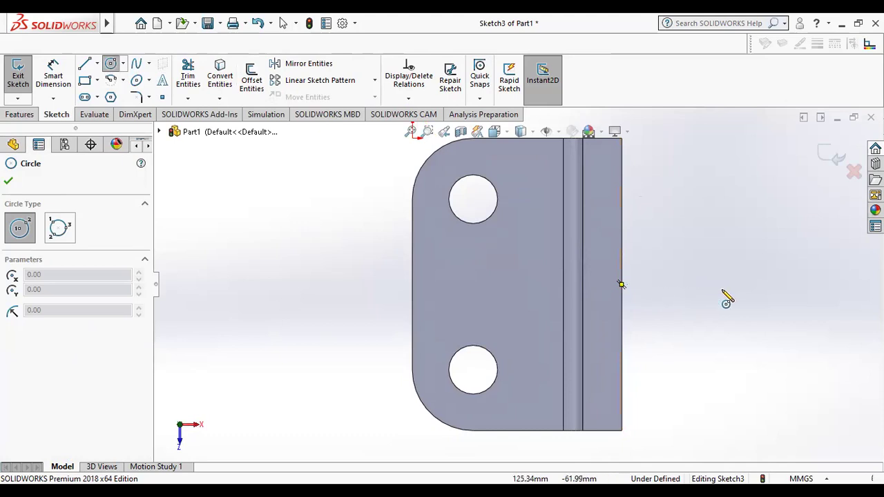
Draw a small circle and a larger concentric circle just right of the bracket's edge
click(711, 284)
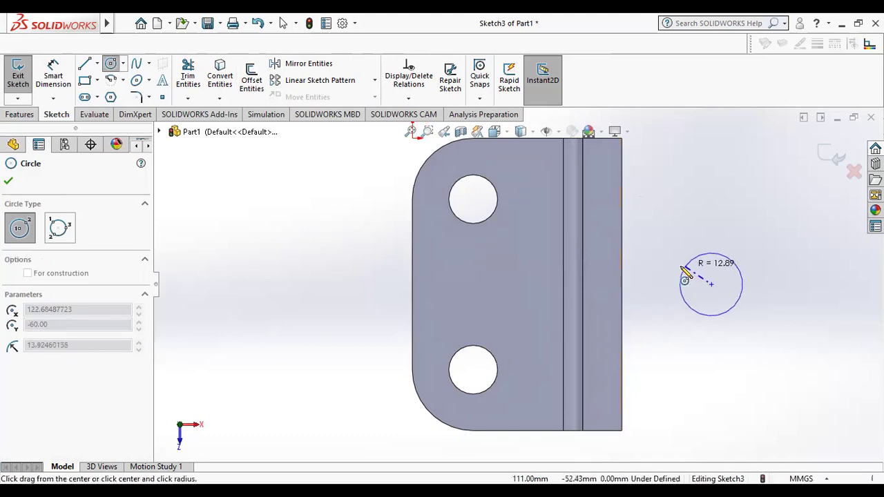
click(690, 254)
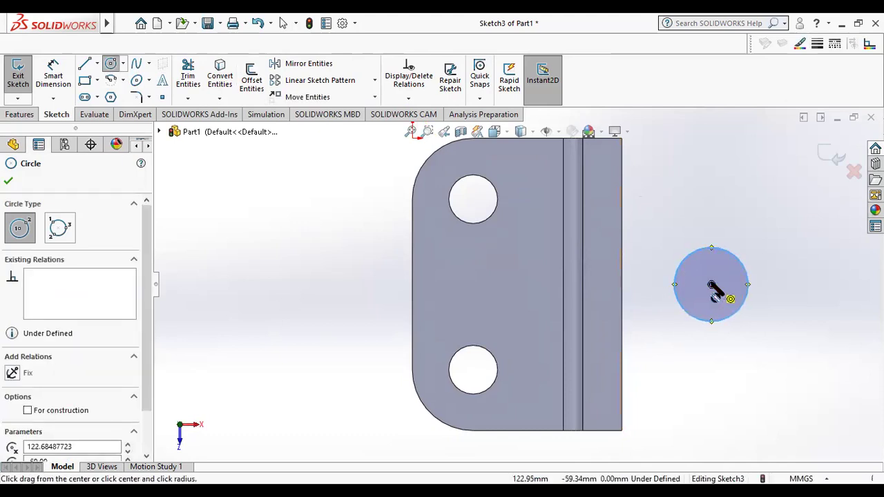
click(711, 284)
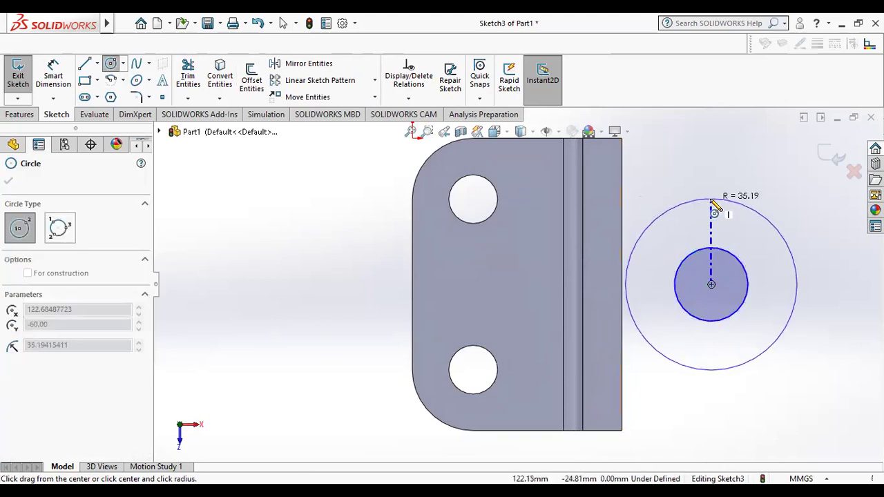
click(716, 200)
right_click(715, 205)
click(723, 211)
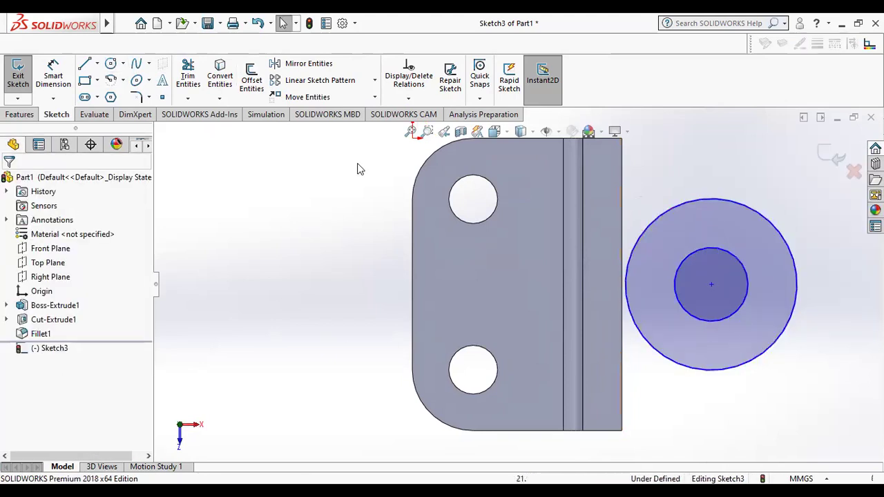
click(55, 78)
Dimension the circles' centre 35 mm from the bracket's right edge
click(59, 79)
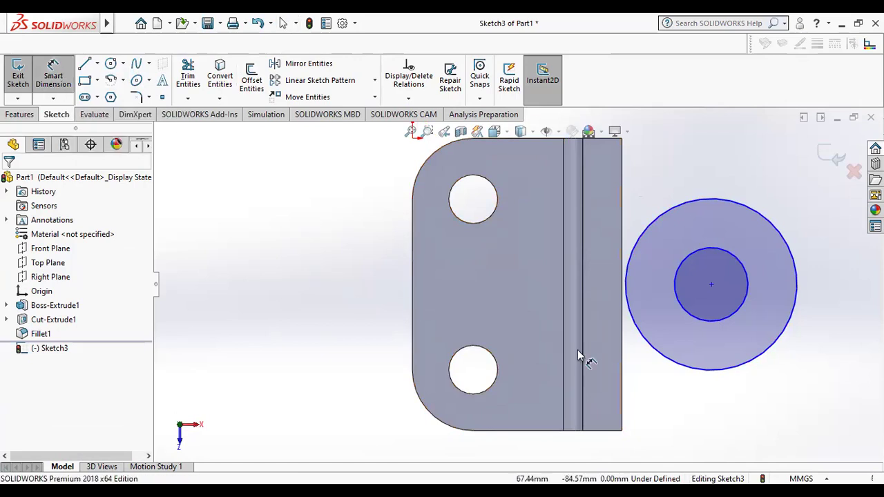
click(622, 371)
click(711, 285)
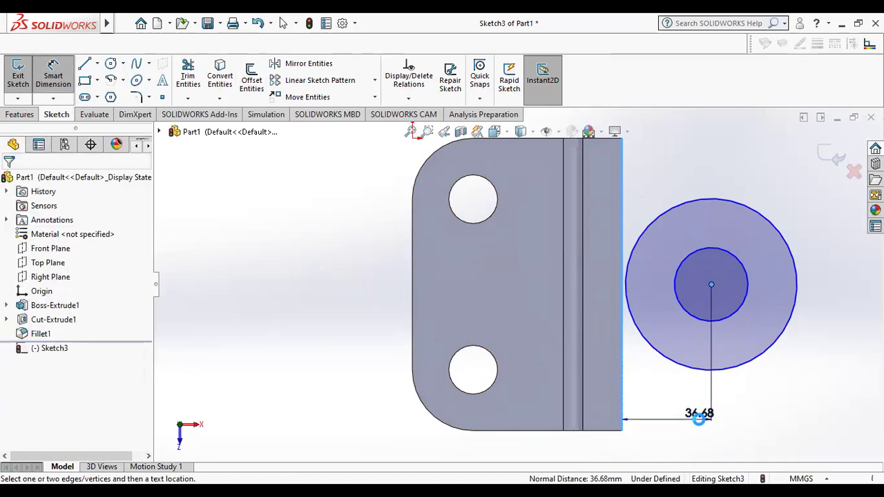
click(699, 425)
text(35)
key(Return)
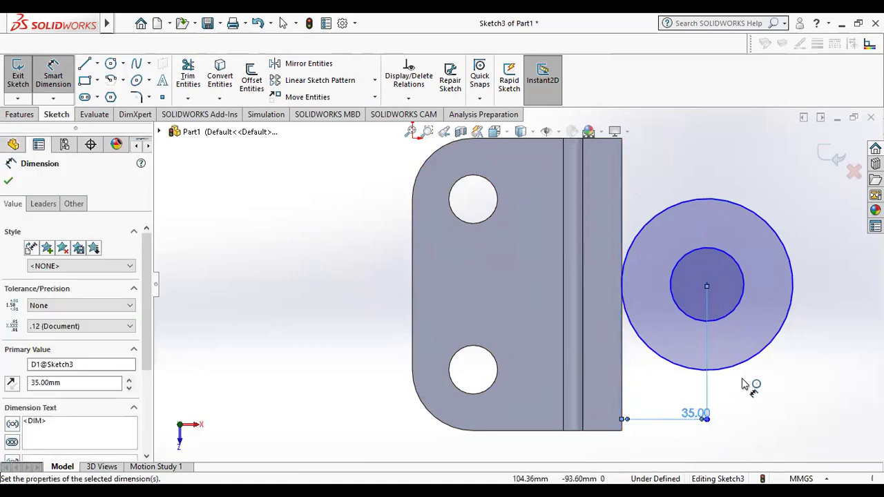
click(10, 181)
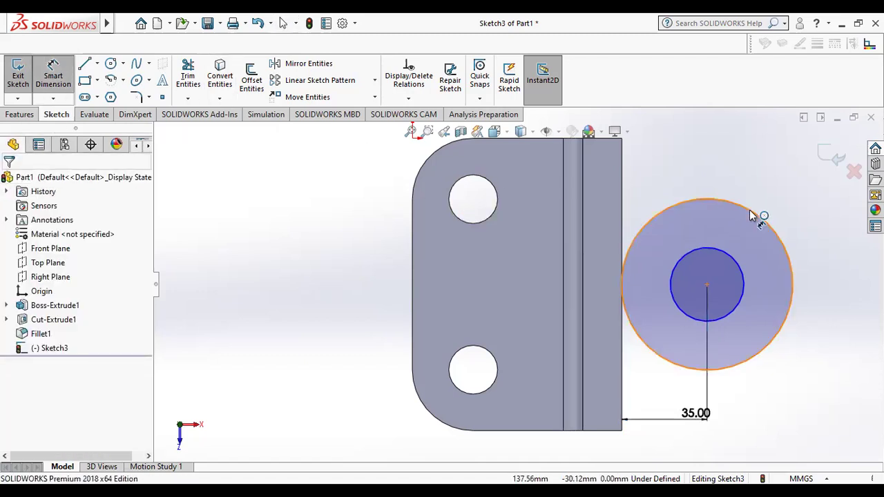
Set the outer circle's diameter to 70 mm and the inner circle's to 16 mm
click(755, 172)
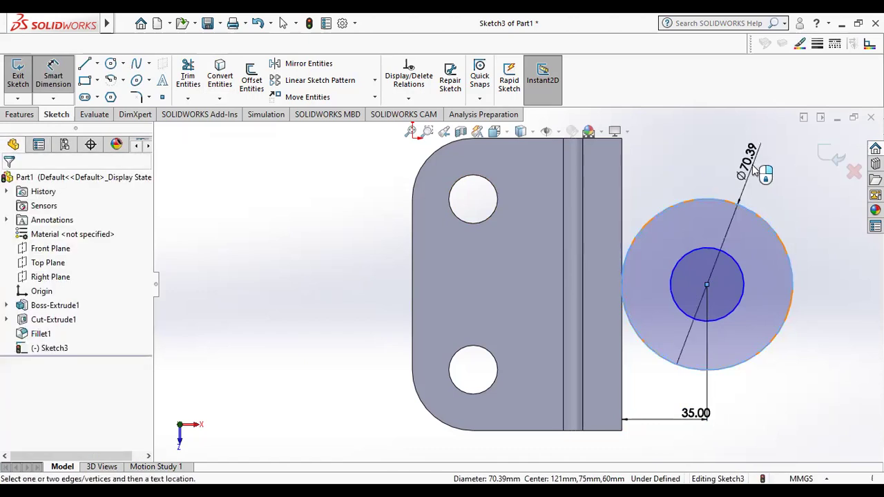
click(755, 171)
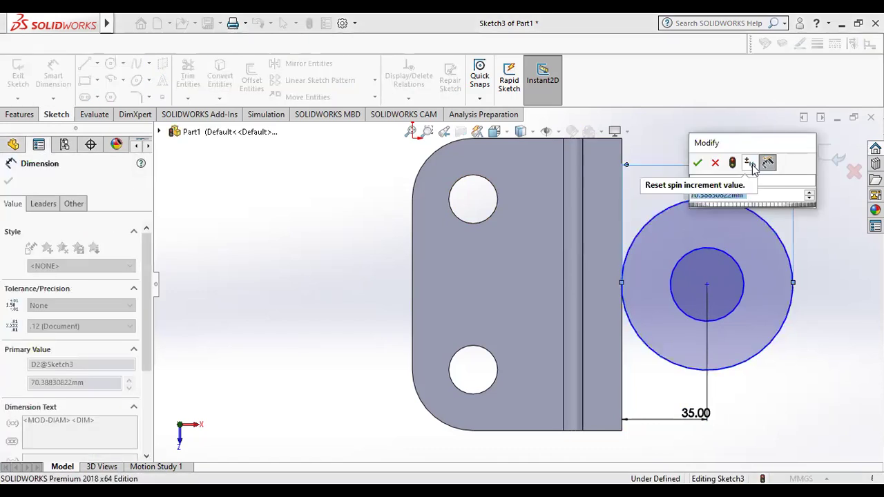
text(70)
key(Return)
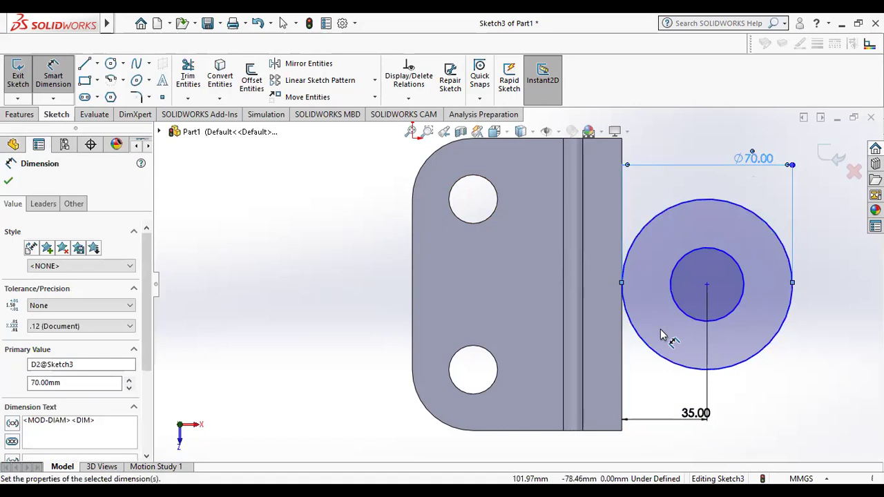
click(727, 320)
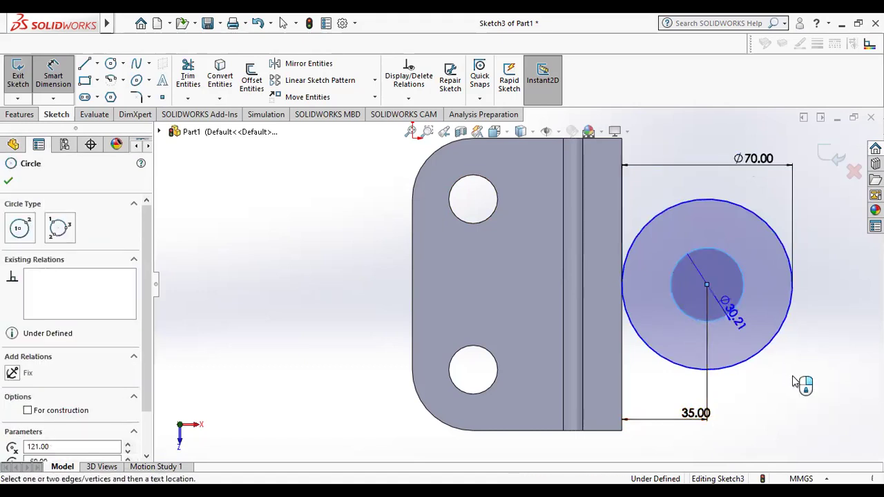
click(793, 381)
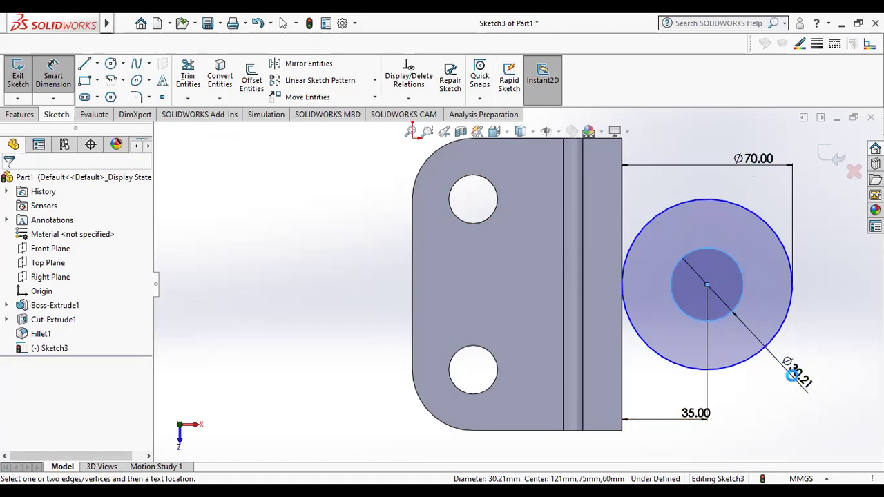
text(16)
key(Return)
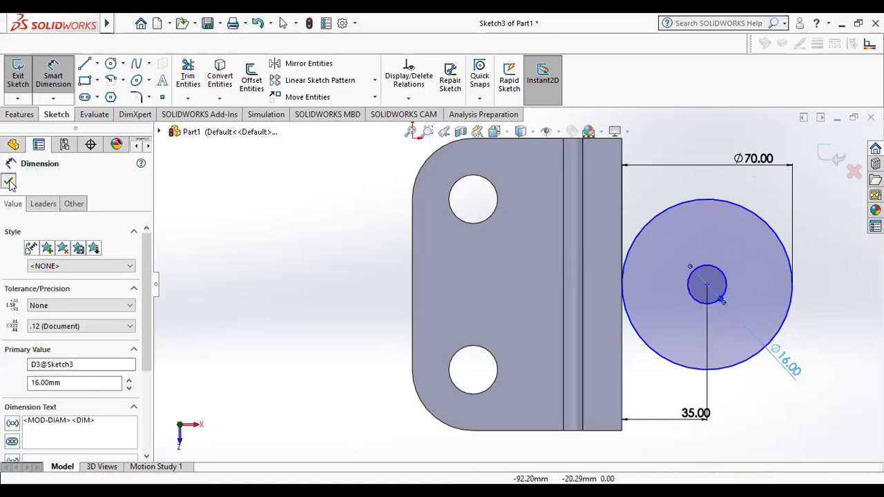
click(8, 182)
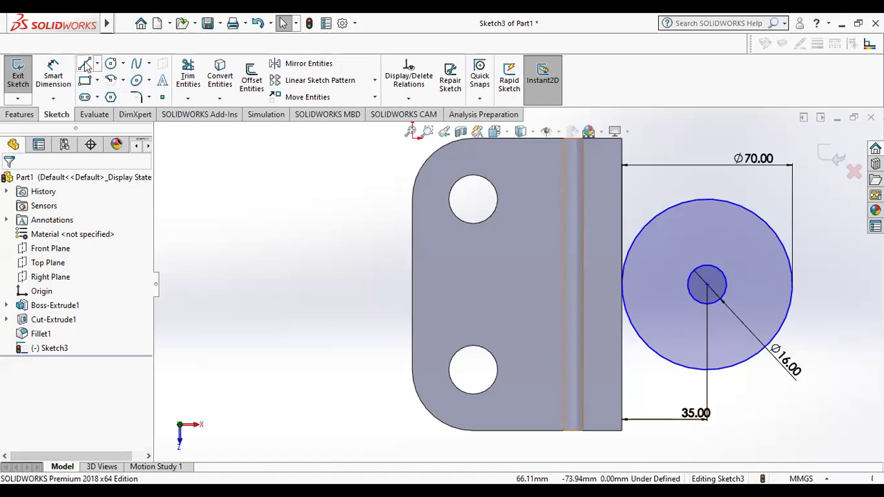
Draw lines from the bracket's lower-right and top-right corners to the outer circle
click(85, 63)
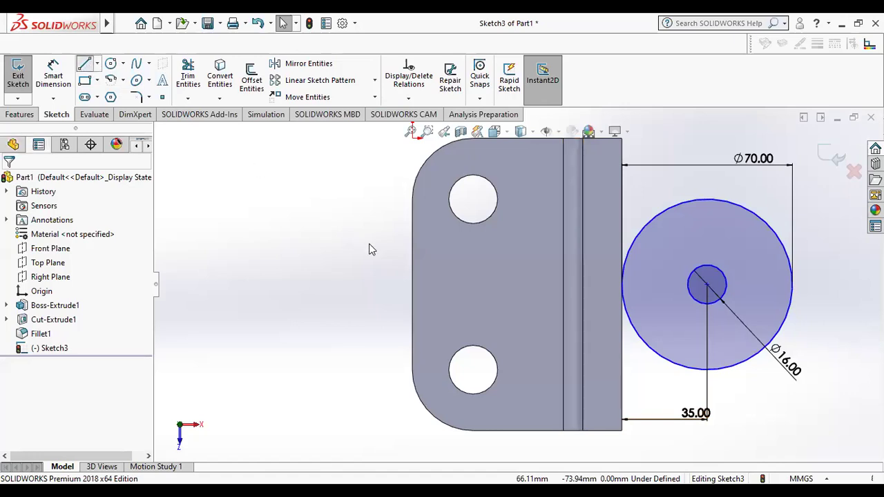
click(622, 431)
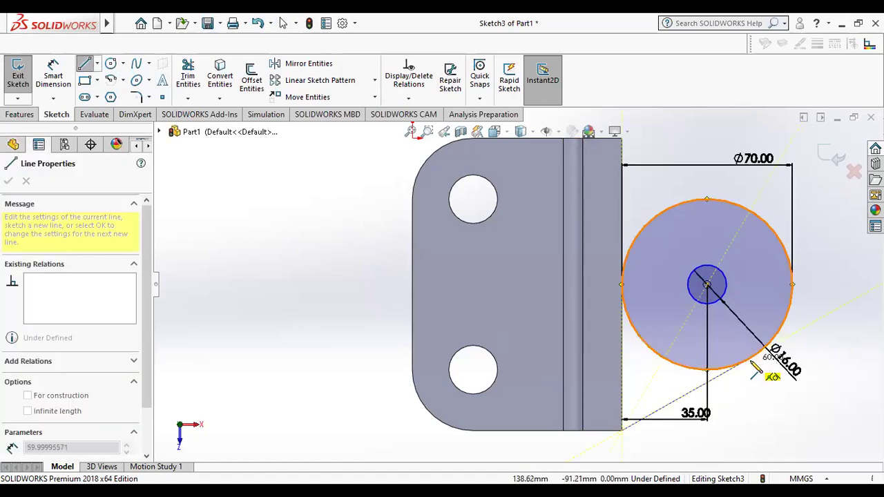
click(753, 370)
right_click(760, 368)
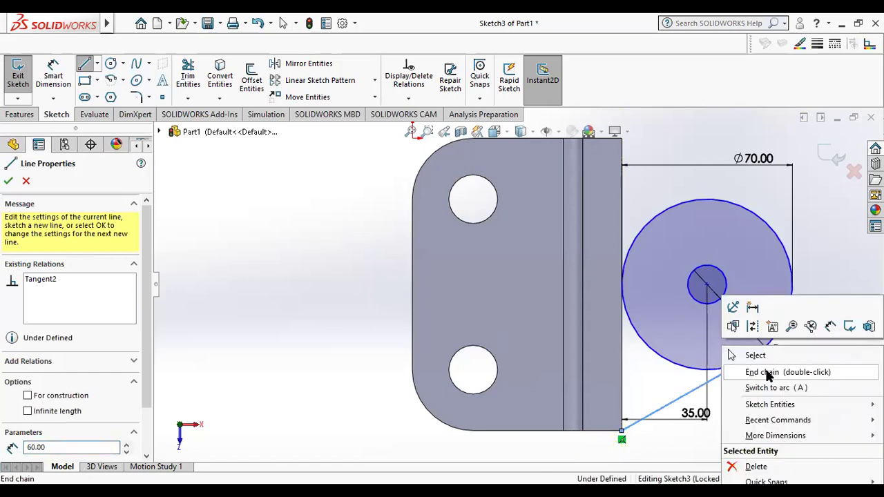
click(758, 356)
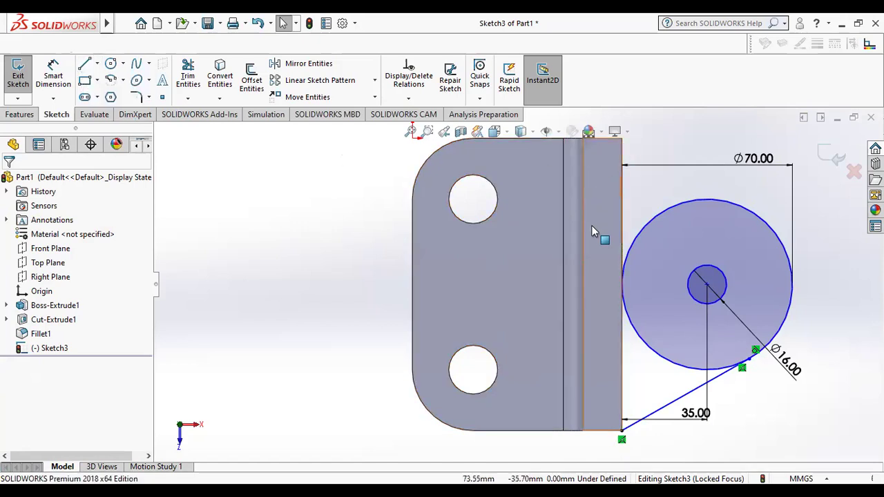
scroll(591, 228, down, 1)
scroll(592, 228, up, 2)
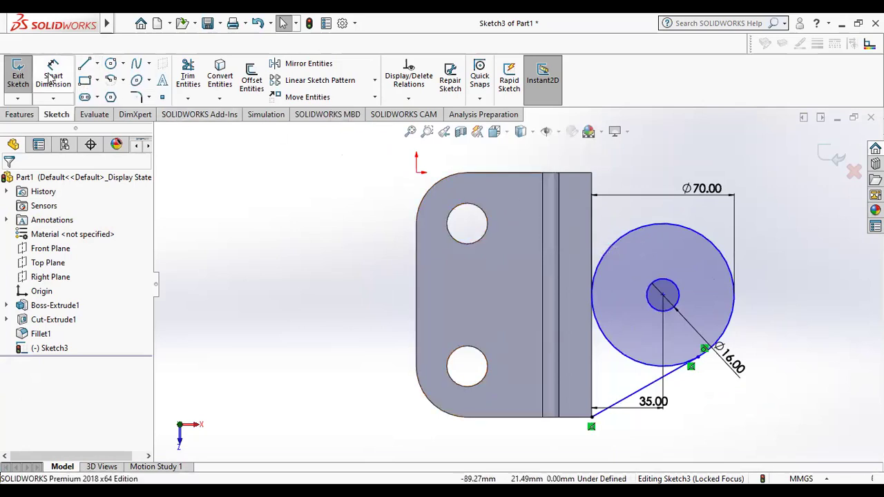
click(85, 65)
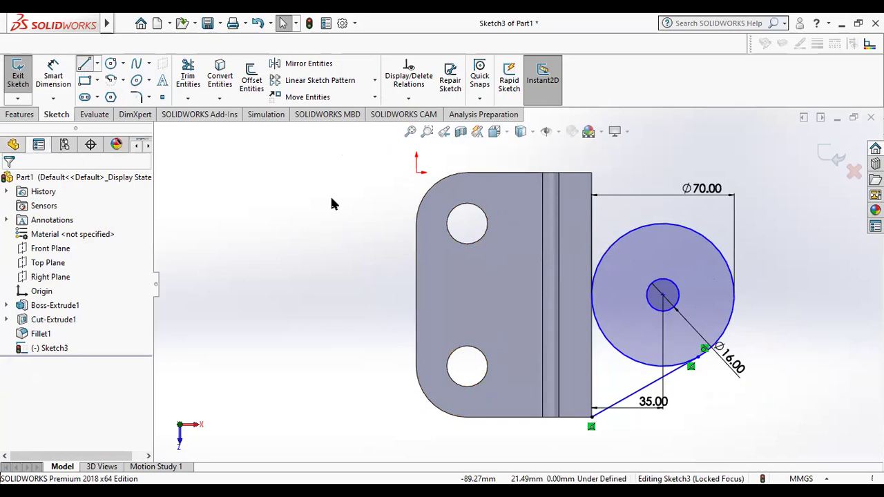
click(592, 173)
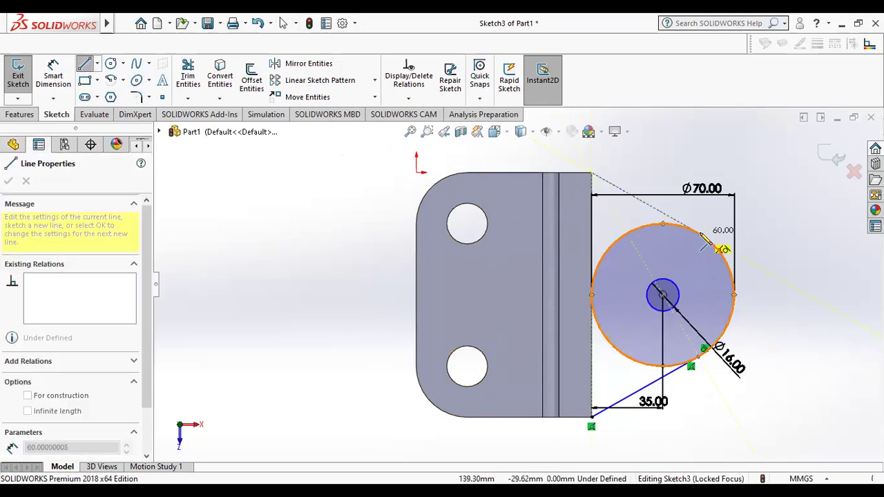
click(697, 232)
right_click(711, 237)
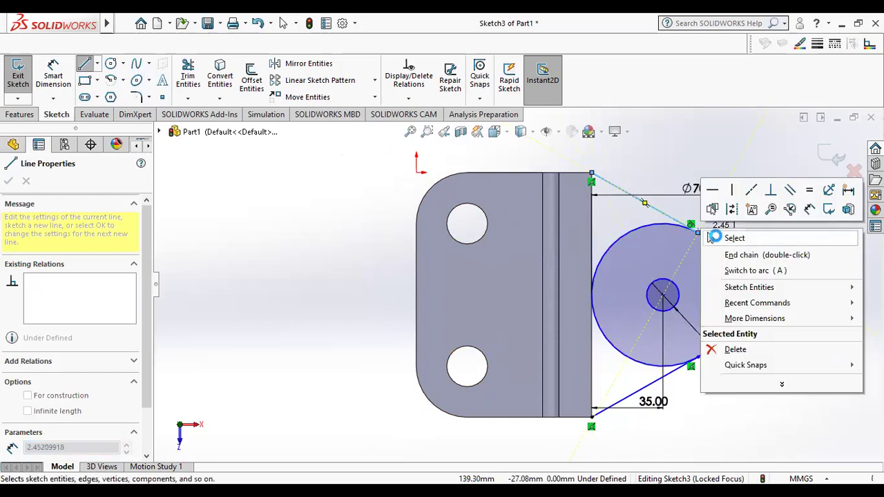
click(713, 237)
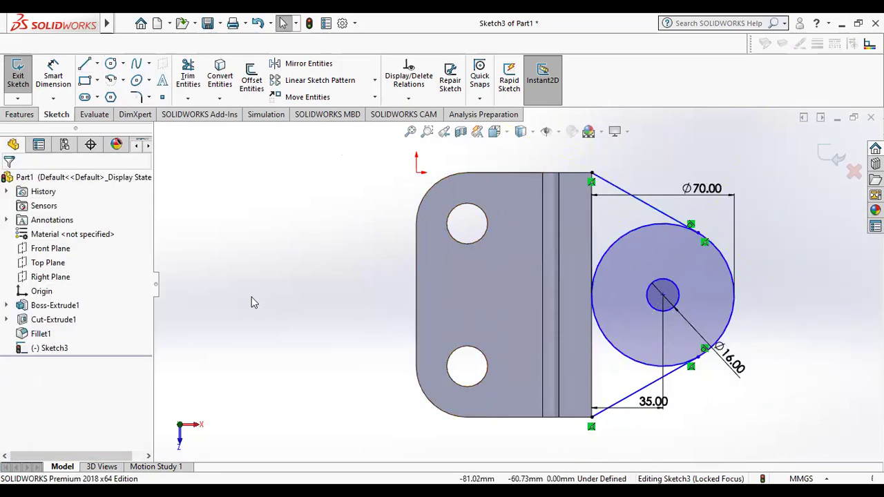
Join the two slanted lines' ends with a 120 mm vertical line along the edge
click(86, 65)
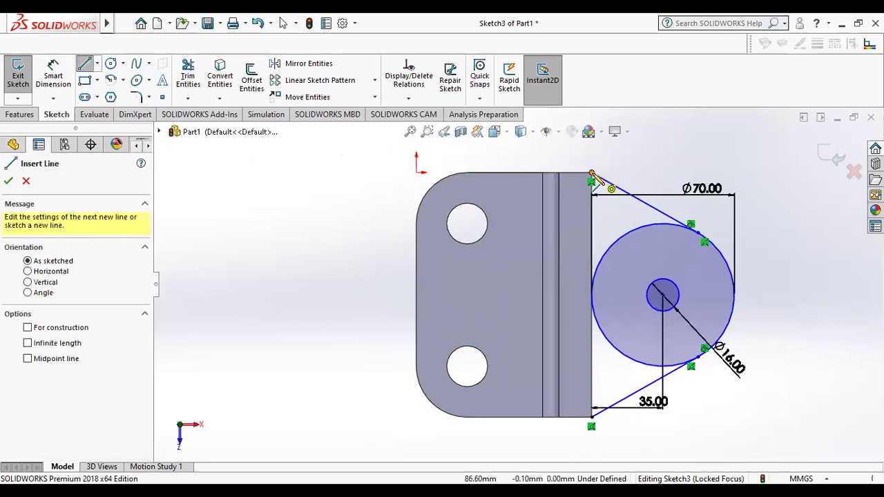
click(592, 173)
click(592, 417)
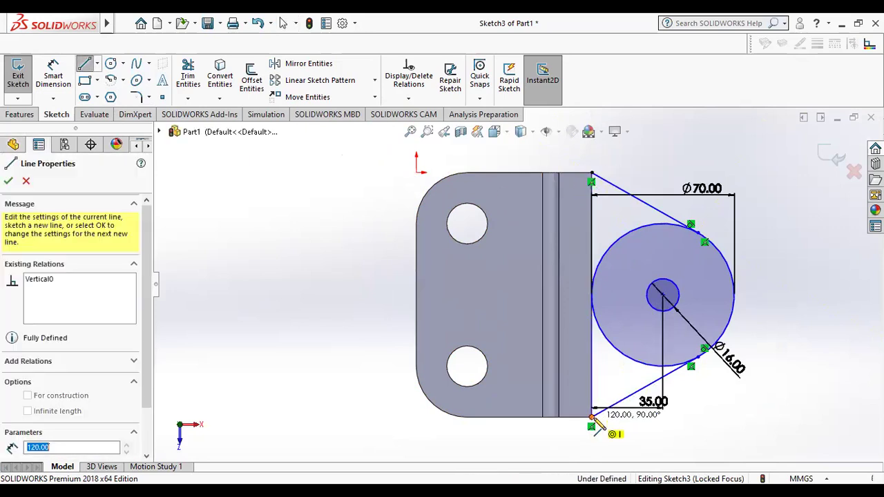
right_click(530, 177)
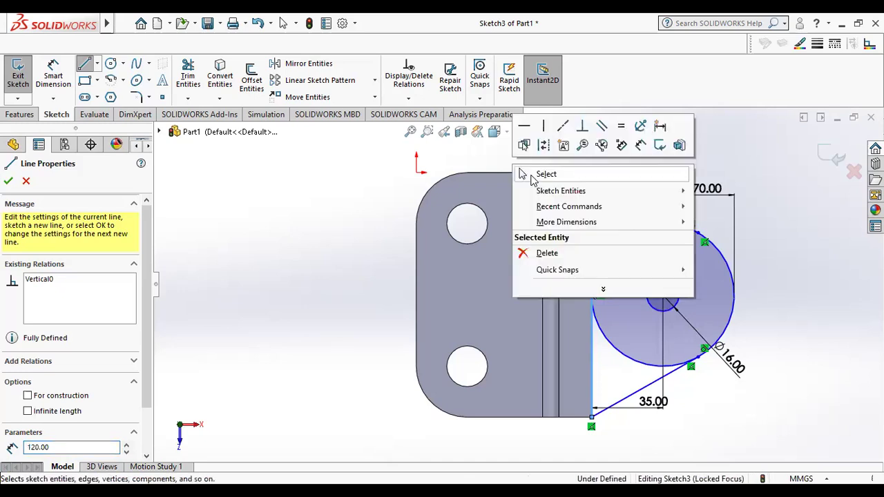
click(532, 177)
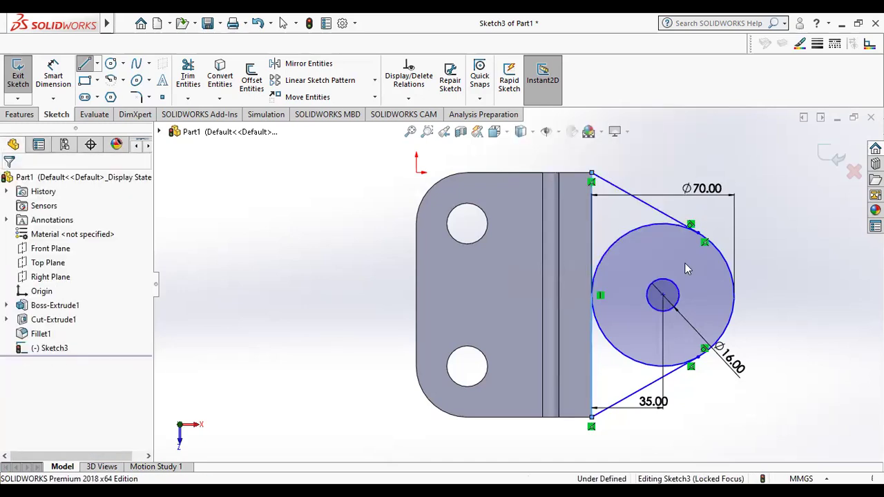
Add a Tangent relation between the upper line and Ø70 circle, then the lower line and circle
click(658, 207)
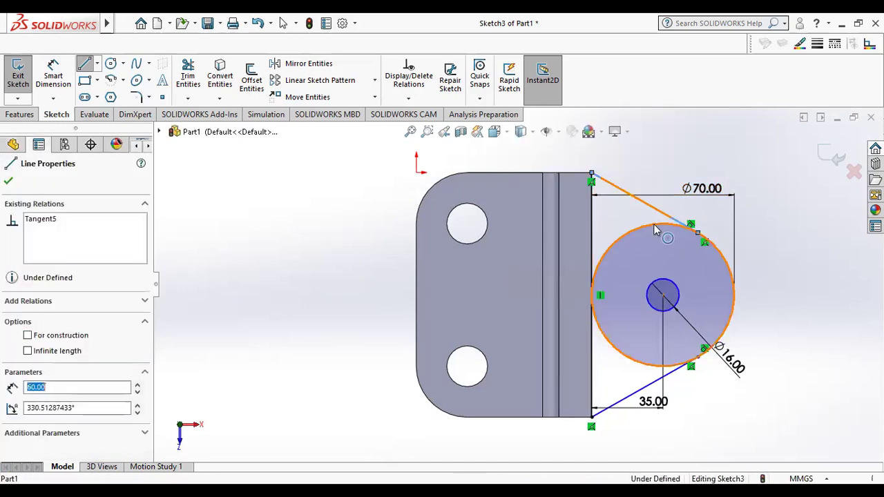
ctrl+click(653, 224)
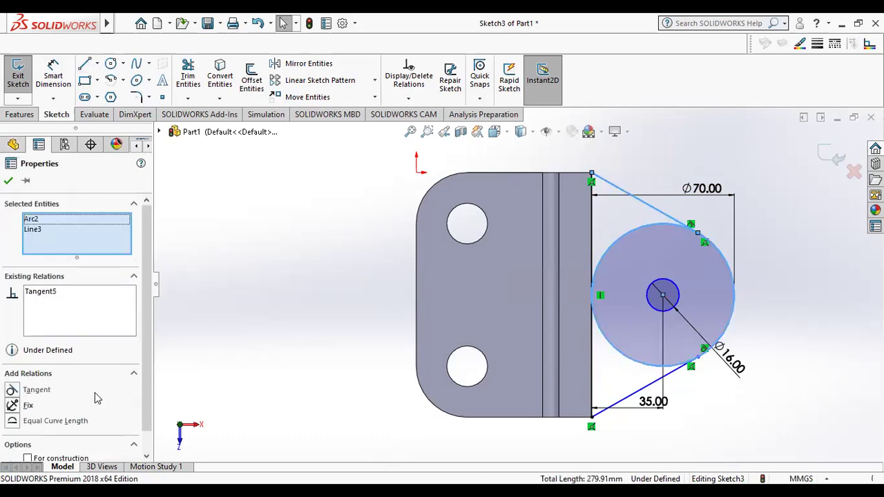
click(12, 391)
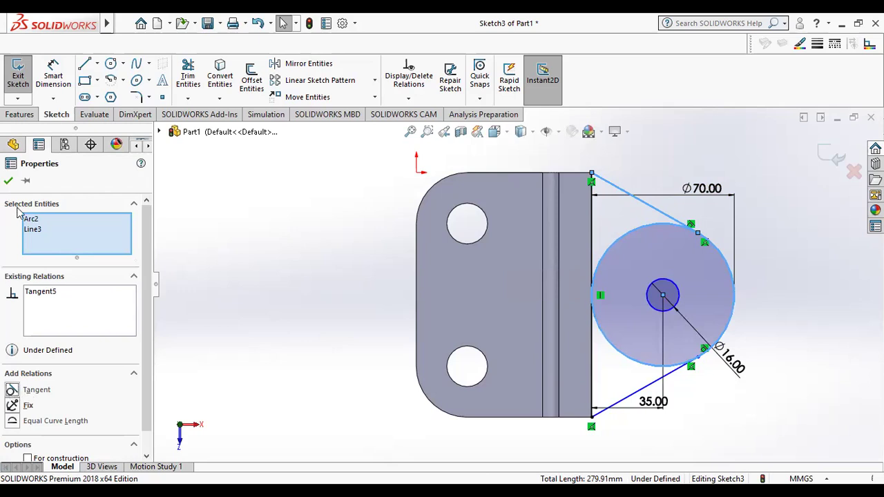
click(7, 183)
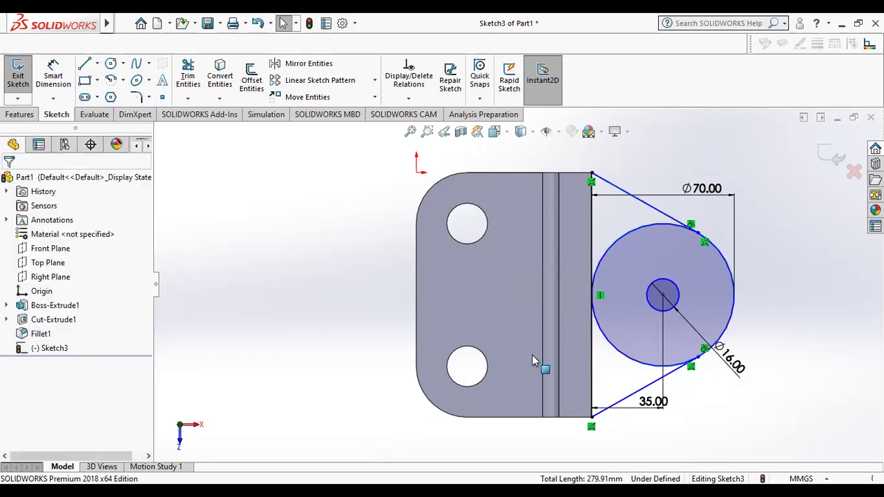
click(643, 379)
ctrl+click(643, 370)
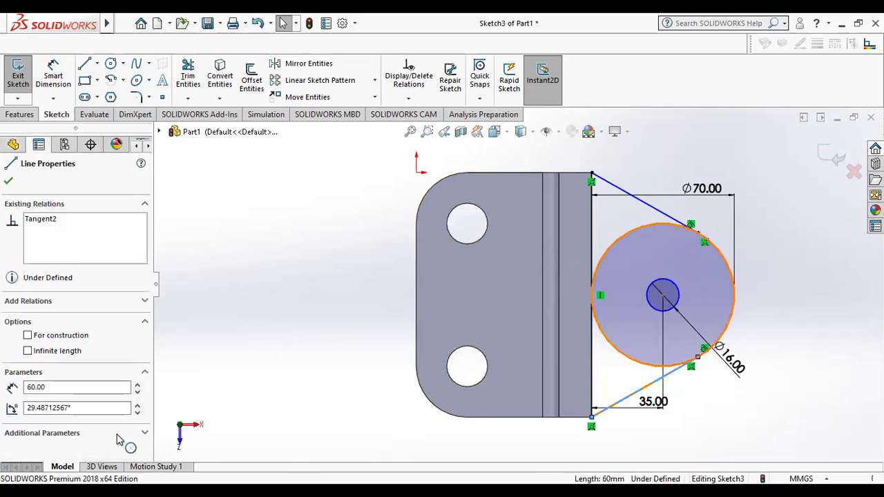
click(12, 391)
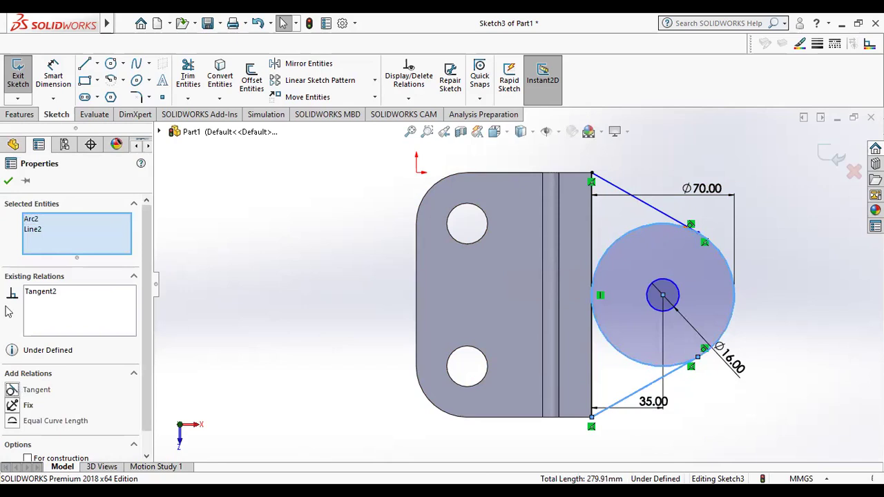
click(5, 184)
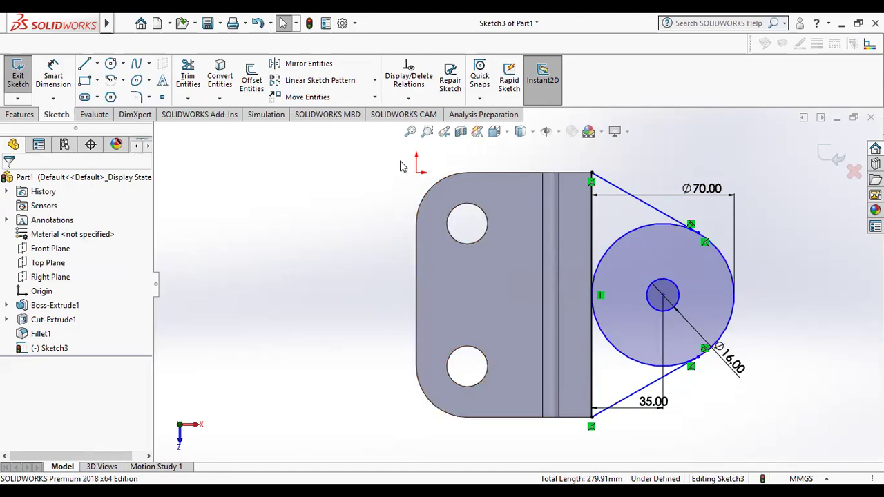
Trim away the upper-left and lower-left arcs of the Ø70 circle, leaving a closed outline
click(187, 75)
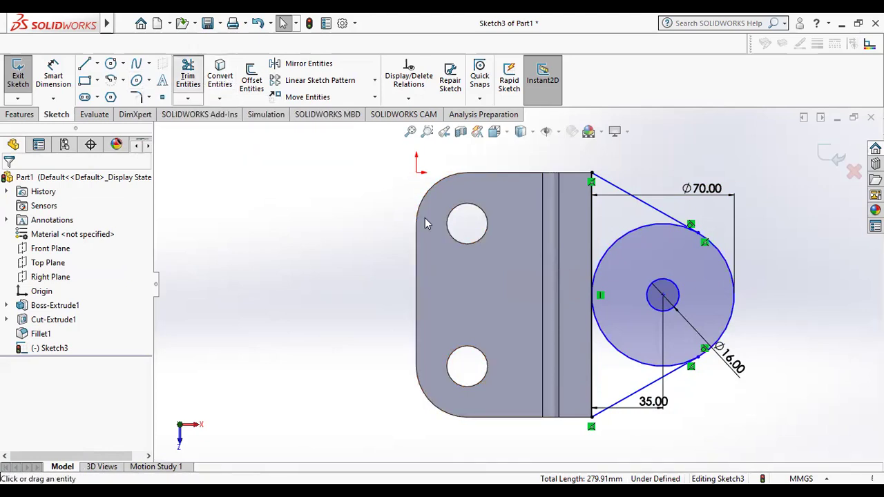
click(621, 237)
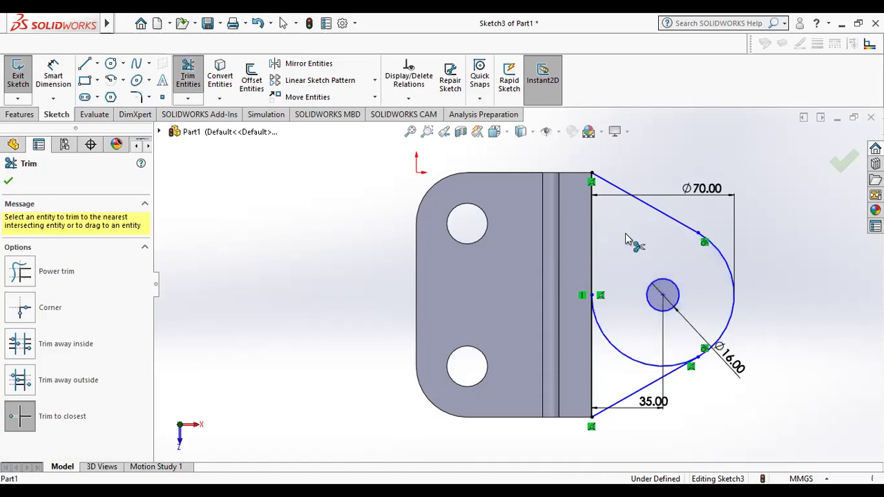
click(630, 358)
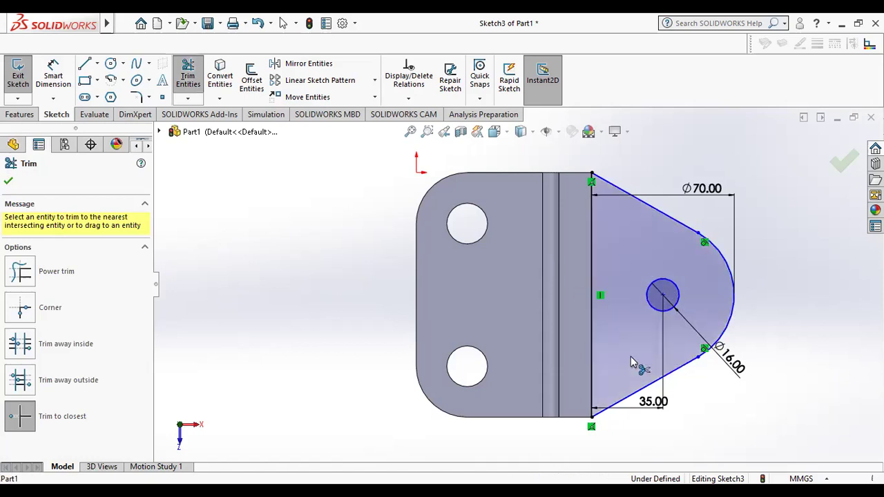
click(8, 184)
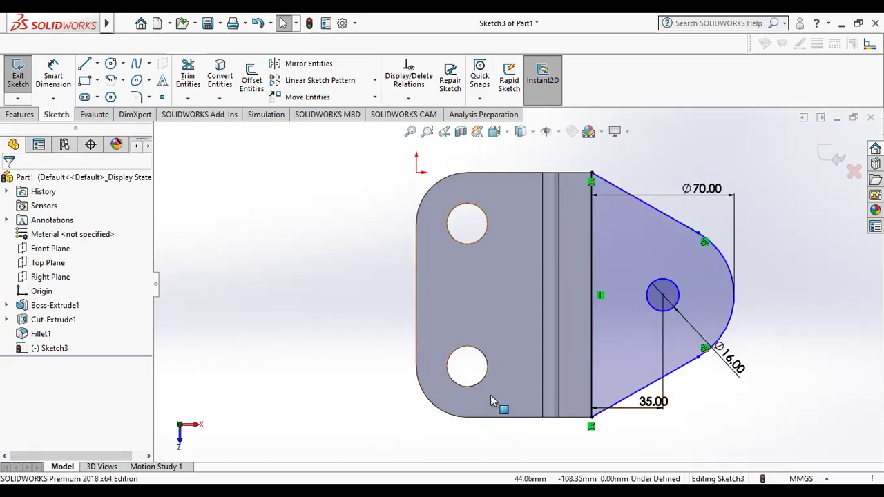
middle_drag(505, 311, 542, 268)
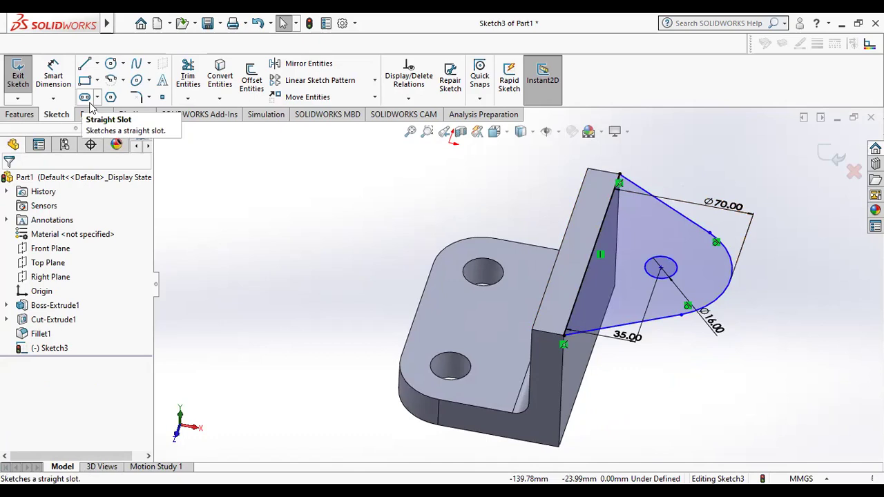
Extrude Sketch3 as a boss 25 mm deep with the direction reversed
click(21, 116)
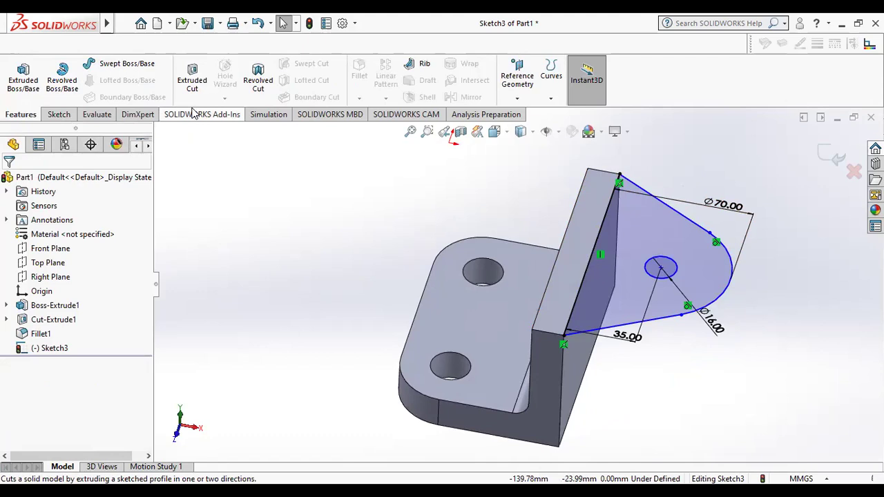
click(20, 89)
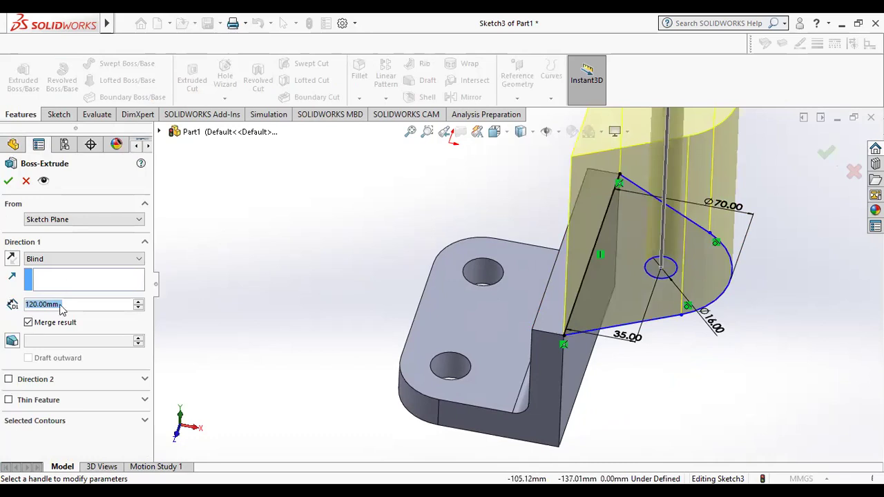
text(25)
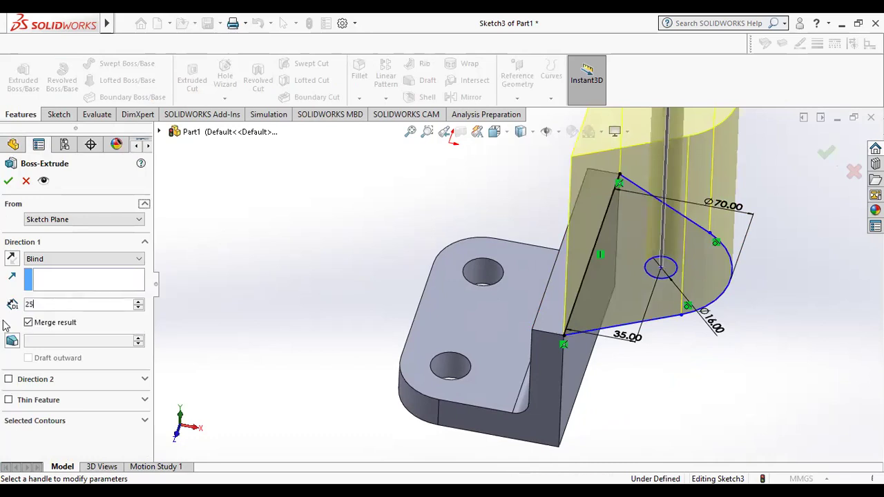
key(Return)
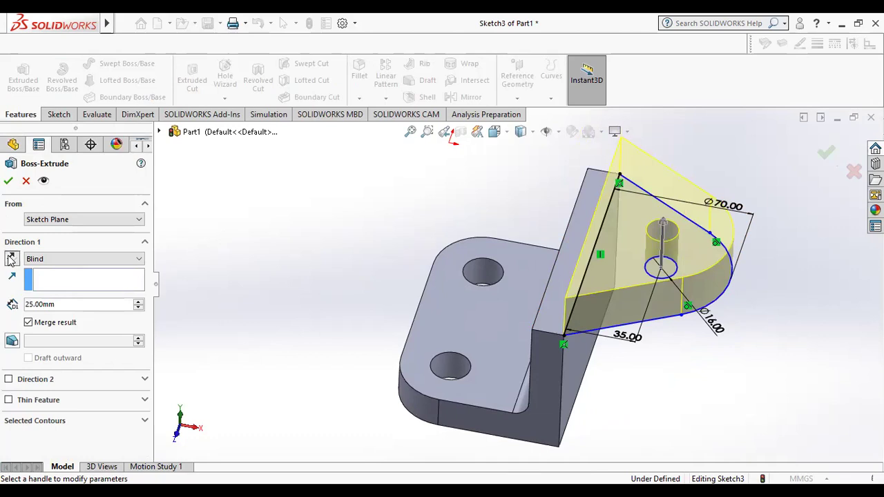
click(10, 259)
click(7, 183)
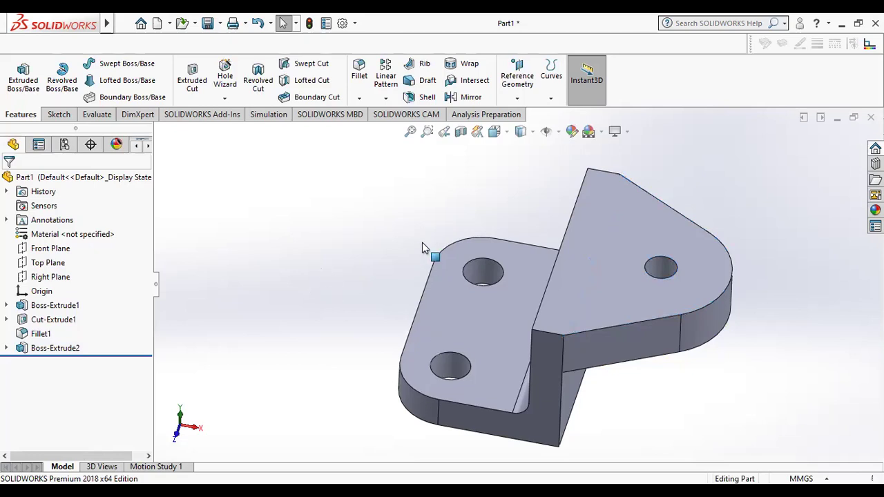
mouse_move(434, 210)
middle_down()
mouse_move(454, 225)
mouse_move(436, 264)
middle_up()
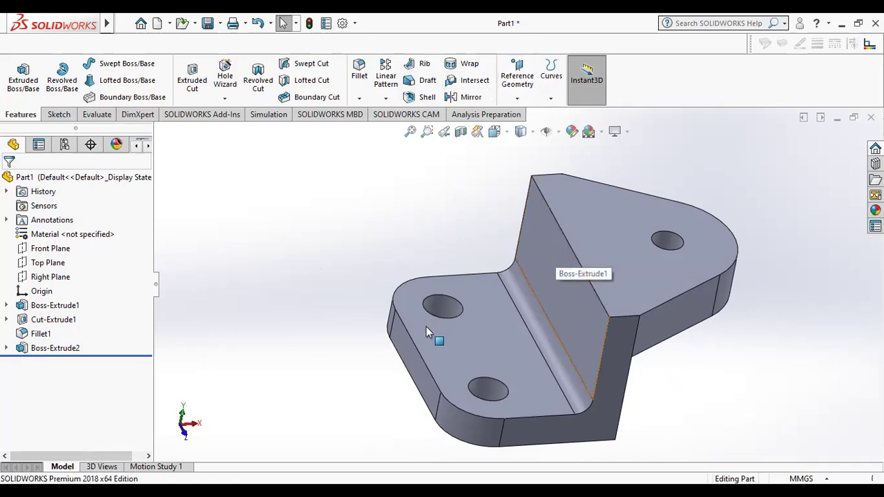
Create Plane1 referencing the L-shaped face and the opposite end face
click(522, 100)
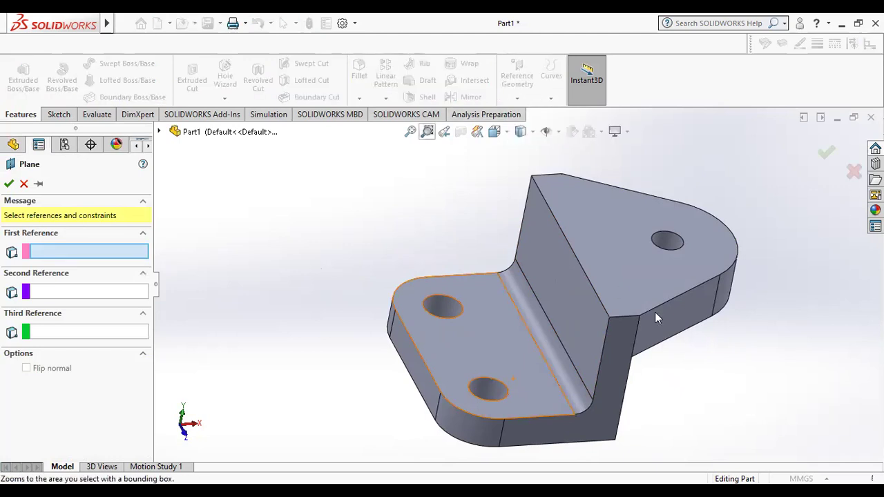
click(615, 372)
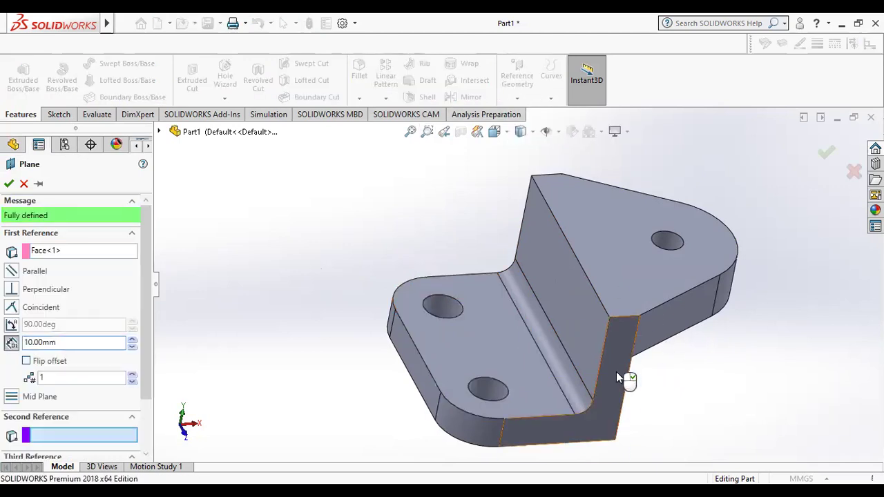
mouse_move(286, 296)
middle_down()
mouse_move(302, 270)
mouse_move(504, 299)
middle_up()
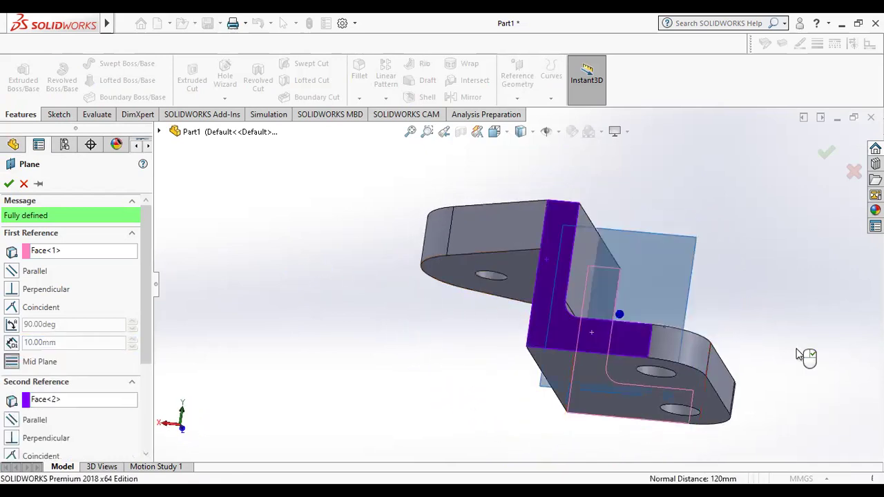
middle_drag(792, 347, 702, 345)
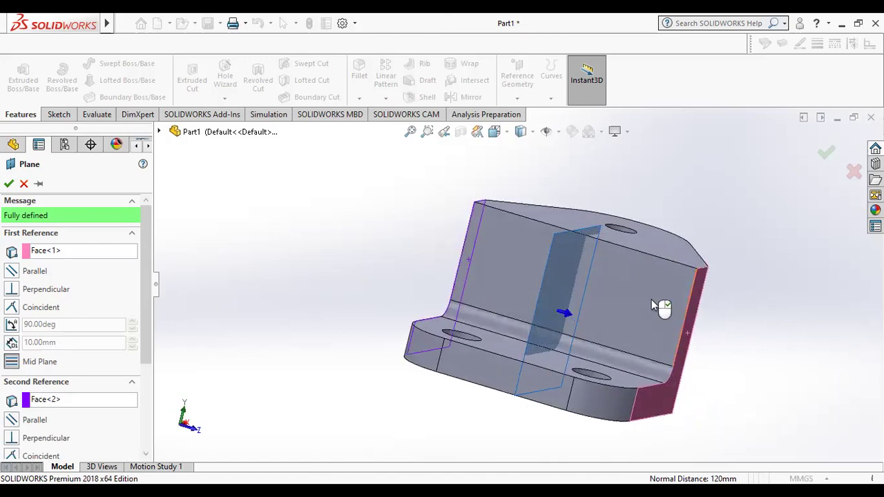
click(7, 183)
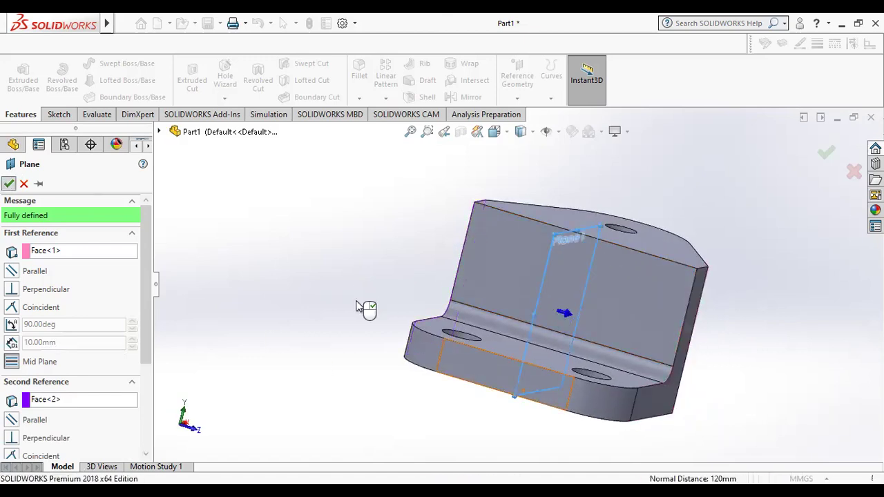
right_click(331, 306)
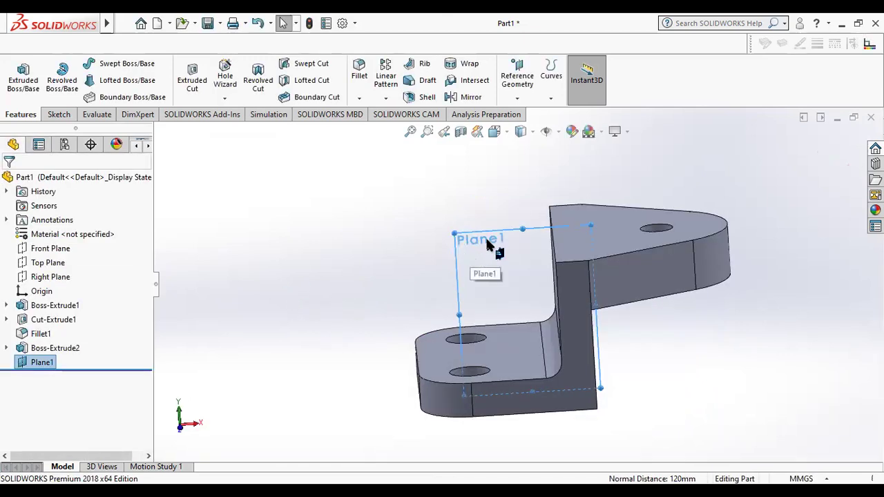
Start a new sketch on Plane1 and turn the view normal to it
right_click(487, 244)
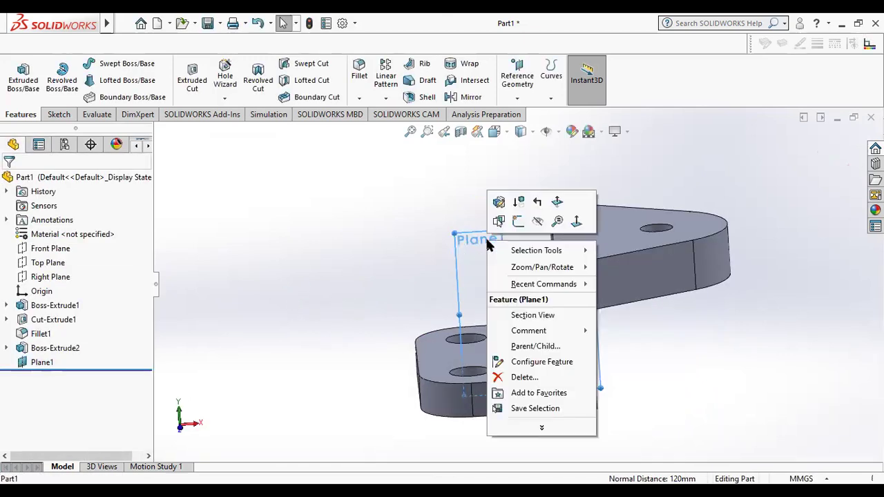
click(518, 221)
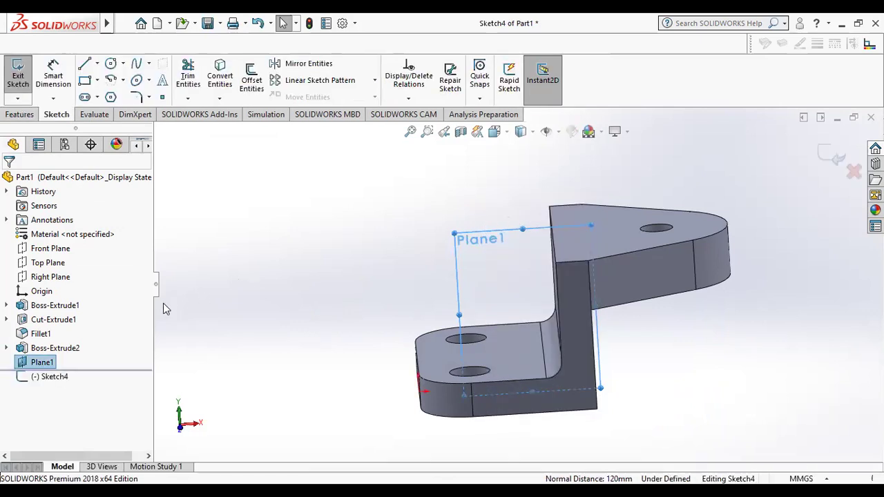
right_click(55, 376)
click(90, 300)
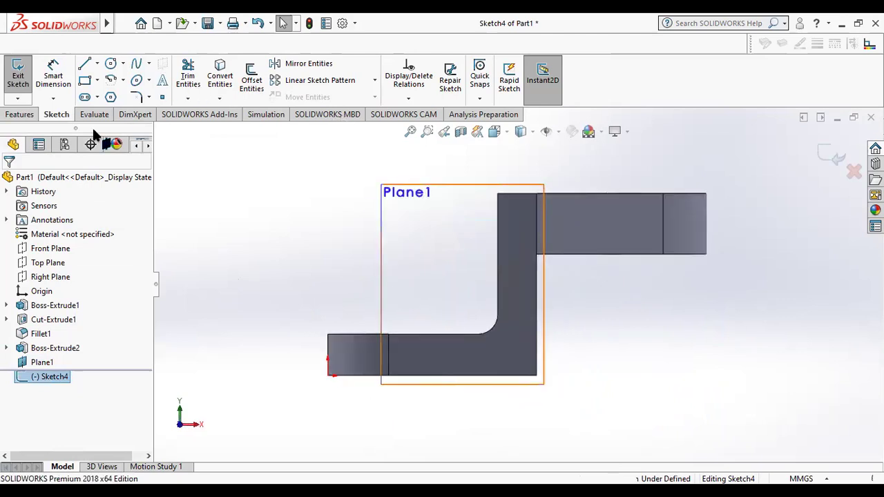
Draw a diagonal line from the lower flange's outer corner to the upper flange's corner
click(84, 64)
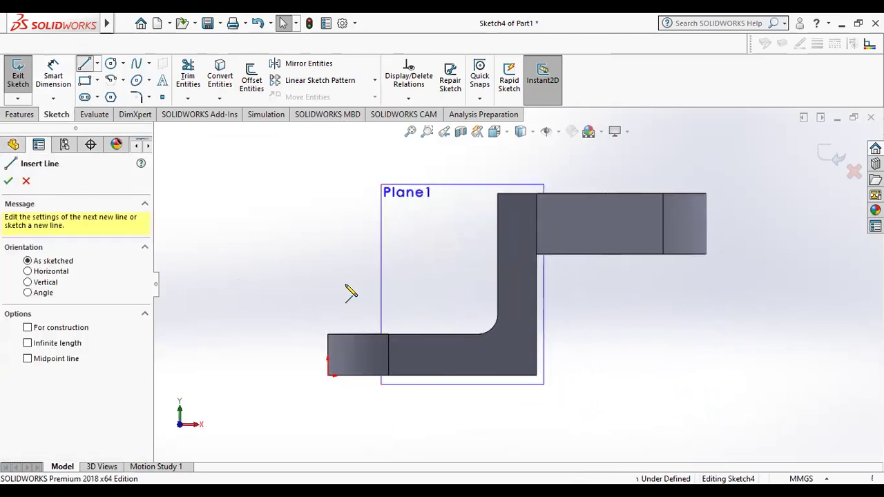
click(327, 336)
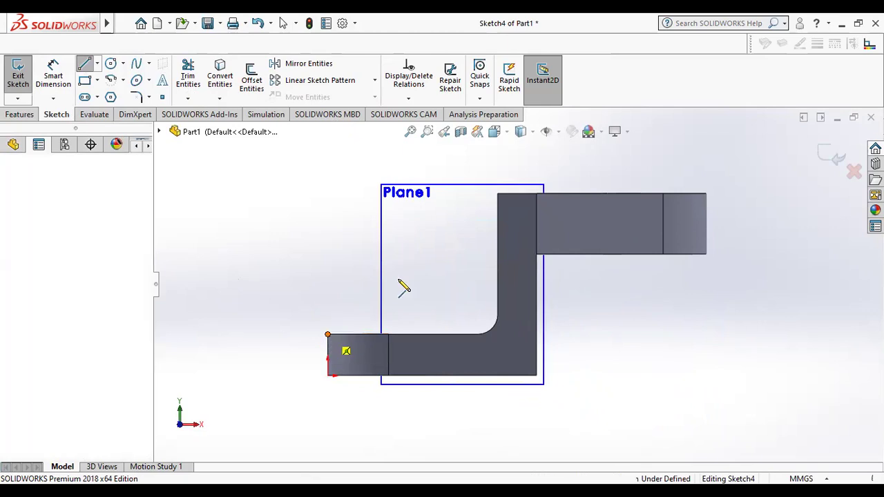
click(497, 194)
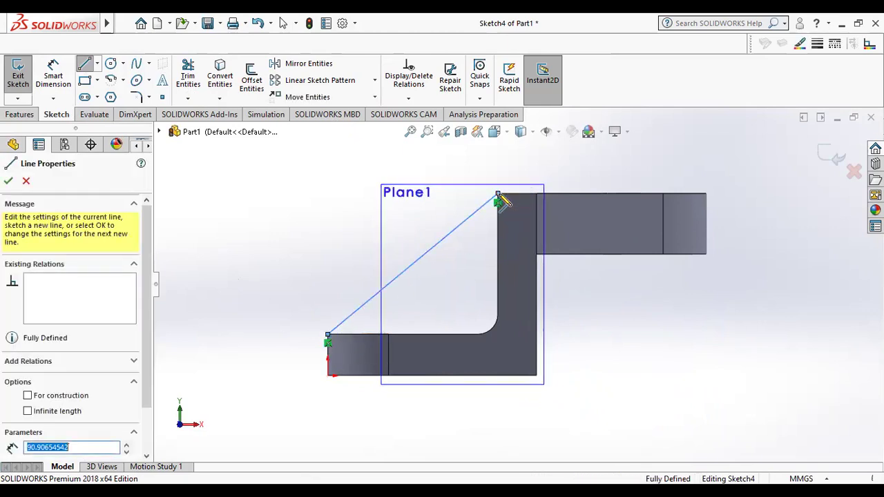
right_click(325, 195)
click(330, 201)
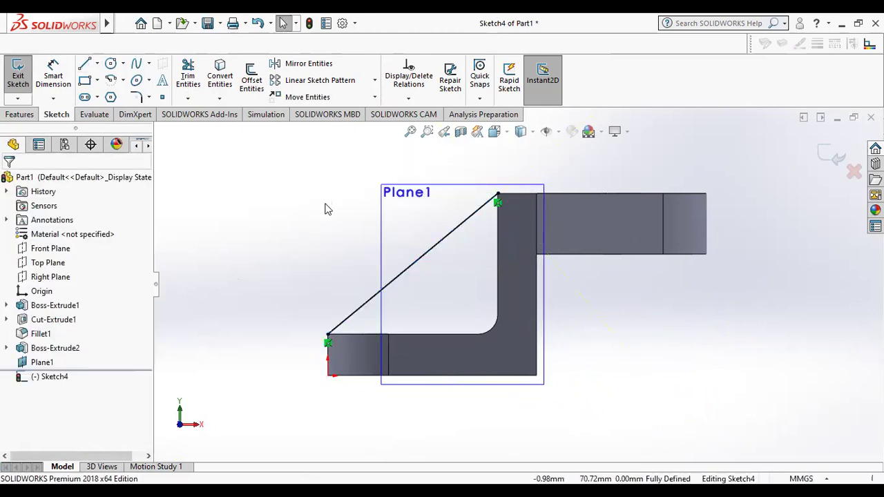
Create Rib1, a 10 mm diagonal rib from Sketch4 joining the base flange and upright
click(19, 115)
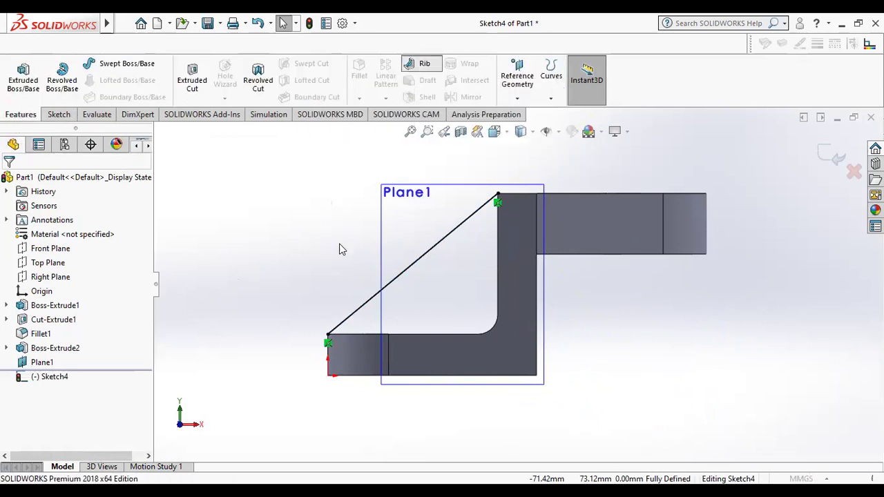
middle_drag(339, 249, 493, 315)
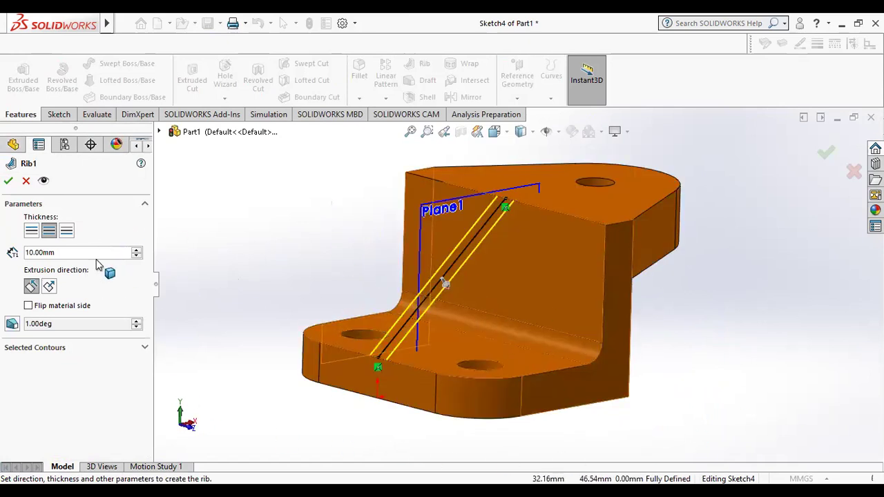
click(9, 182)
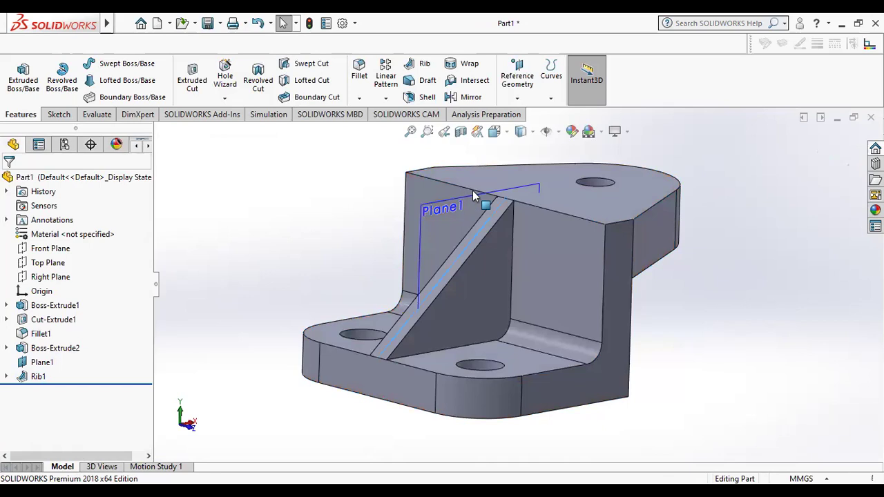
scroll(568, 317, down, 3)
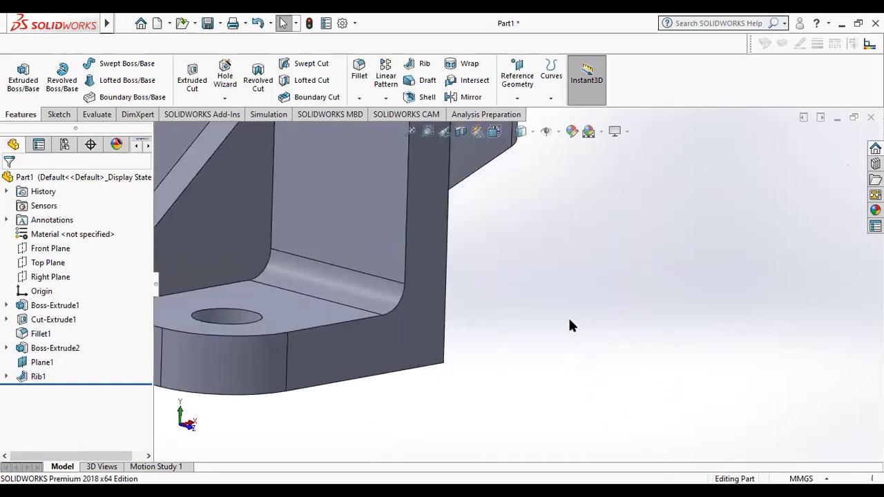
scroll(558, 336, up, 3)
mouse_move(433, 371)
middle_down()
mouse_move(365, 341)
mouse_move(560, 361)
mouse_move(438, 314)
middle_up()
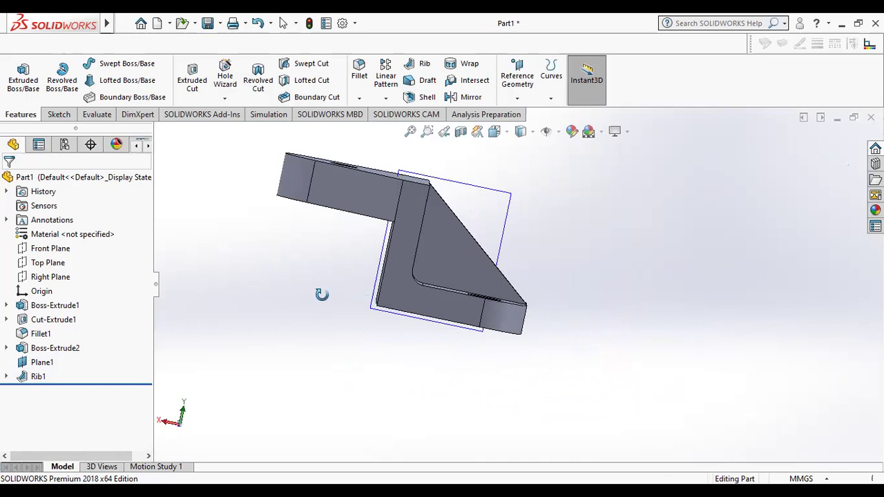
key(ctrl+7)
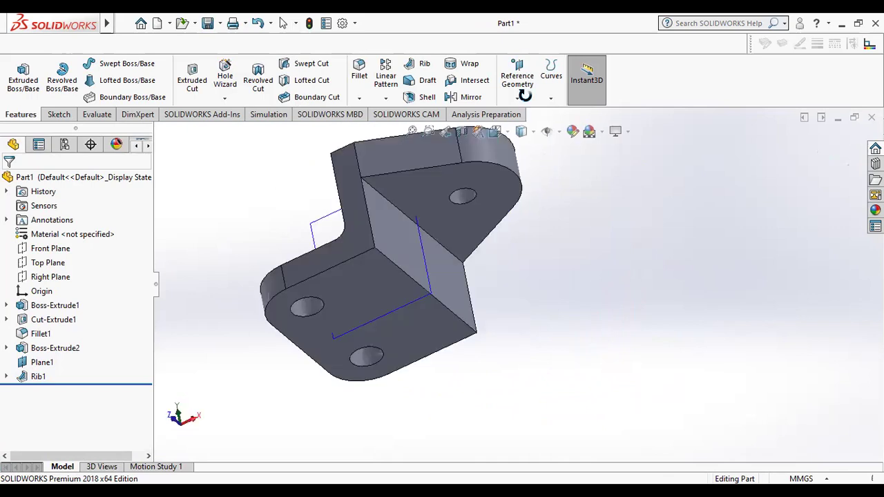
middle_drag(531, 138, 562, 203)
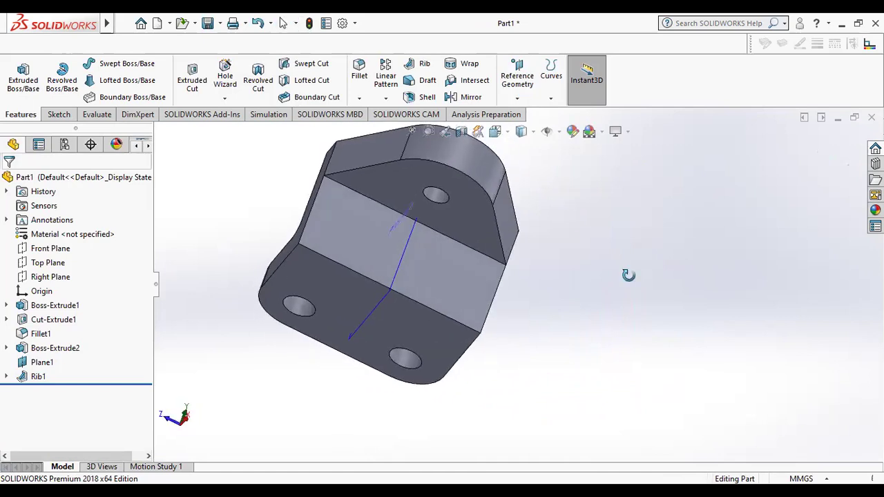
middle_drag(628, 275, 649, 290)
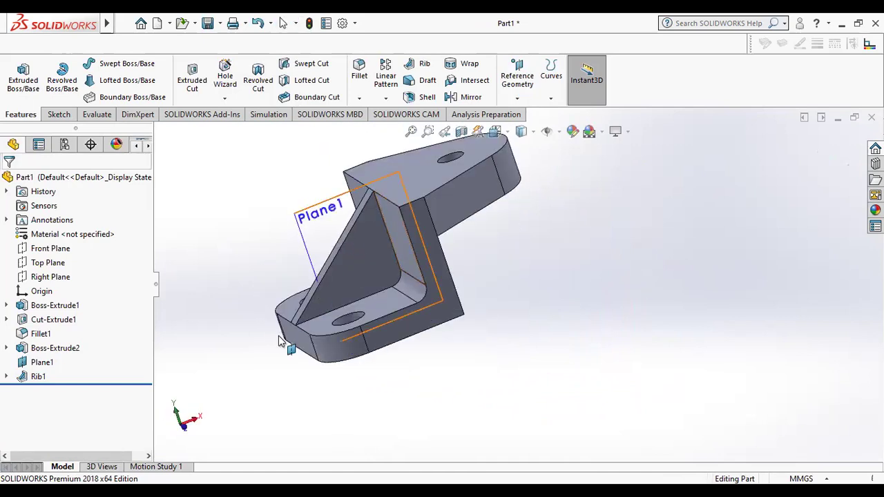
click(31, 373)
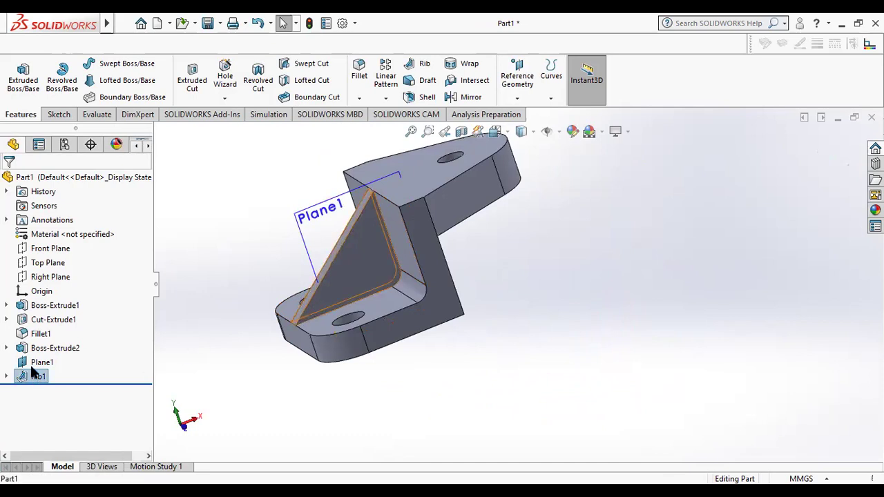
right_click(32, 373)
click(52, 222)
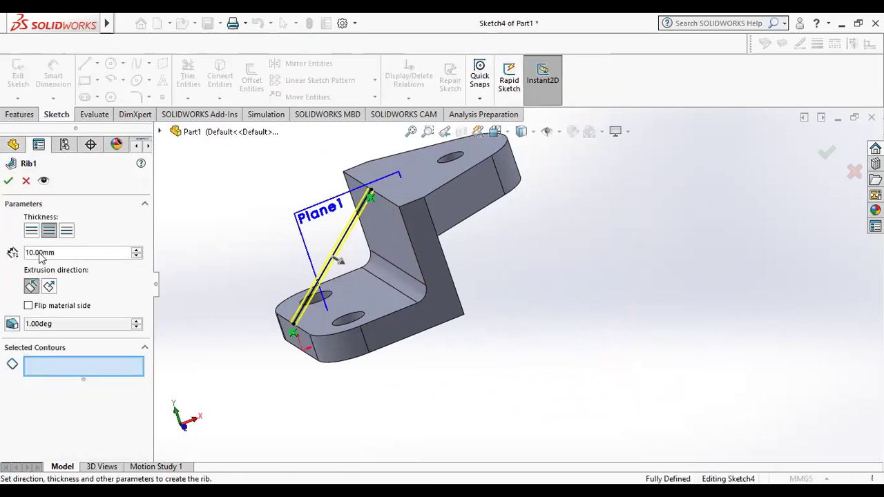
click(7, 182)
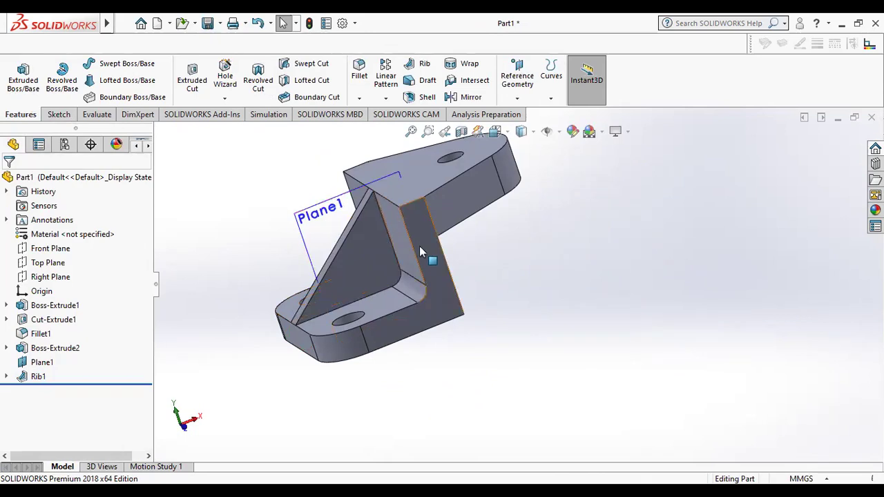
middle_drag(542, 257, 513, 258)
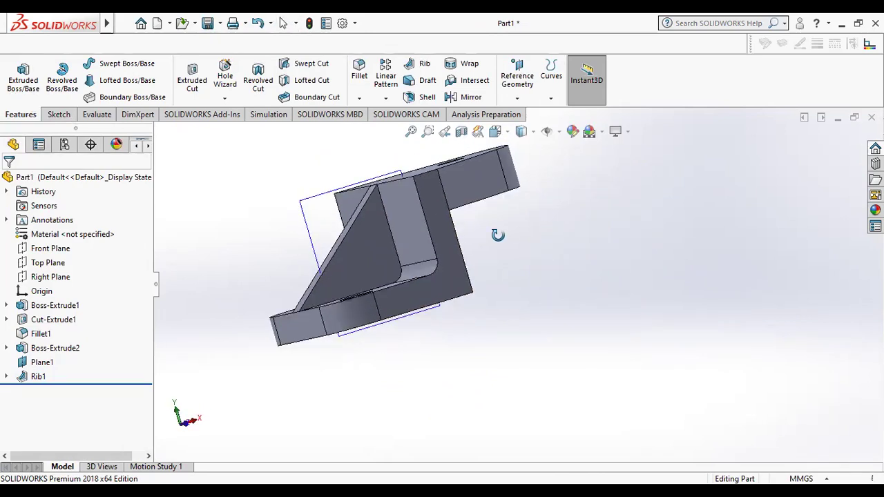
Apply the cyan swatch appearance to the entire bracket part
click(573, 131)
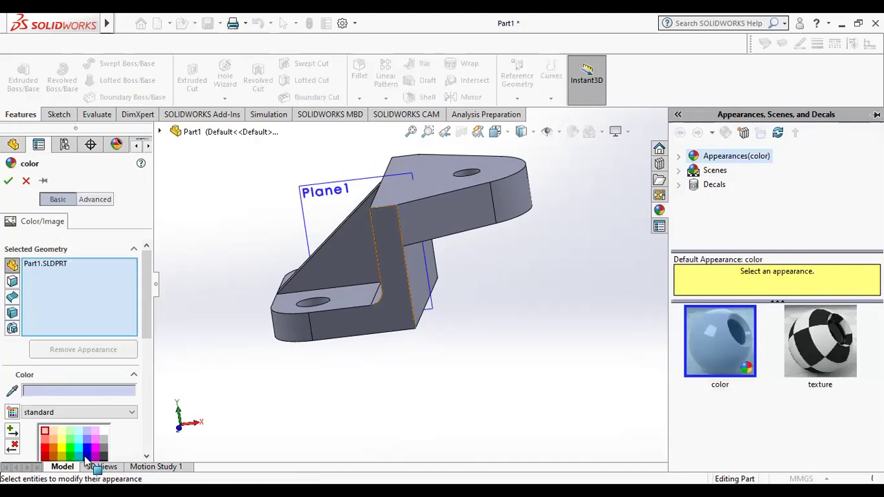
click(78, 443)
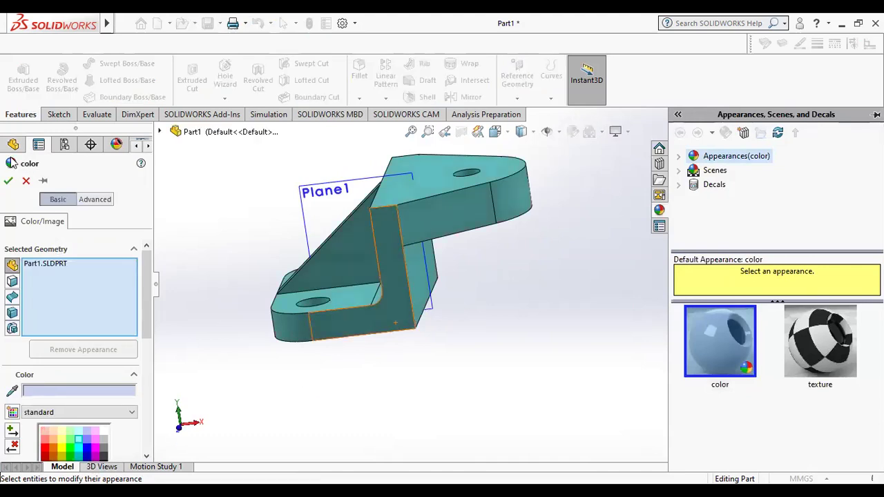
click(8, 182)
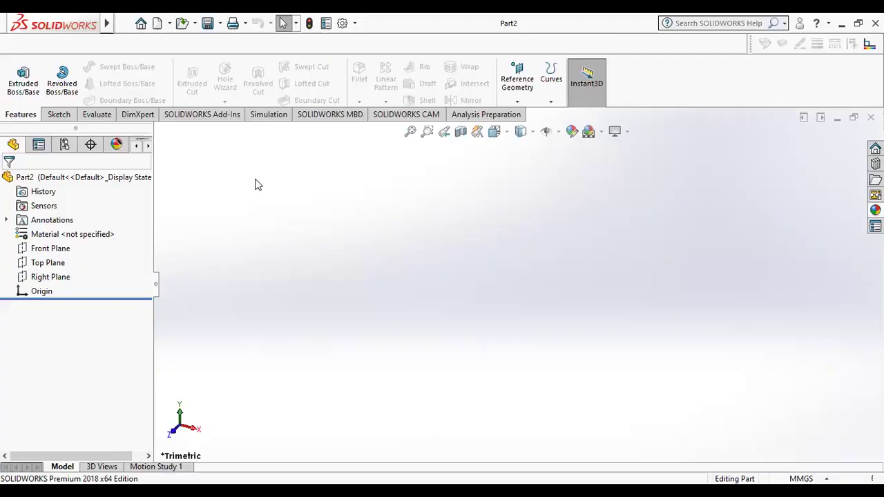
Show the Sketch tools for the new blank Part2
click(60, 115)
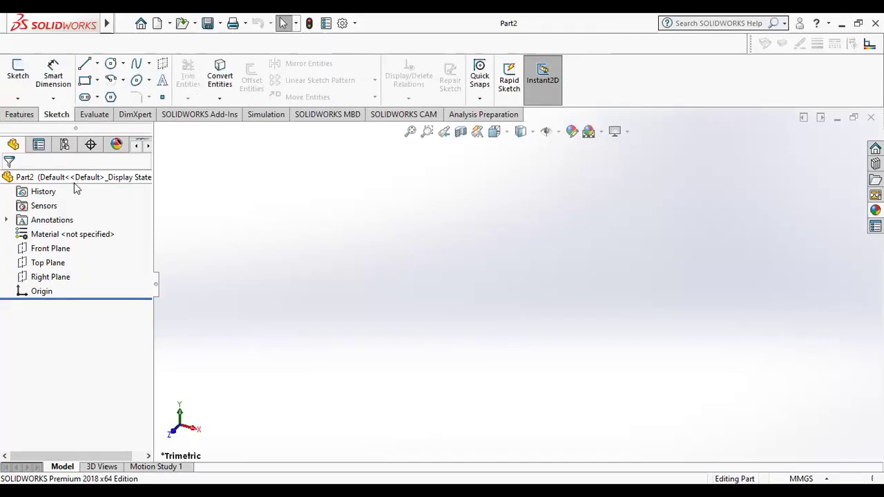
Start a sketch on the Front Plane and draw a vertical centerline up from the origin
click(49, 251)
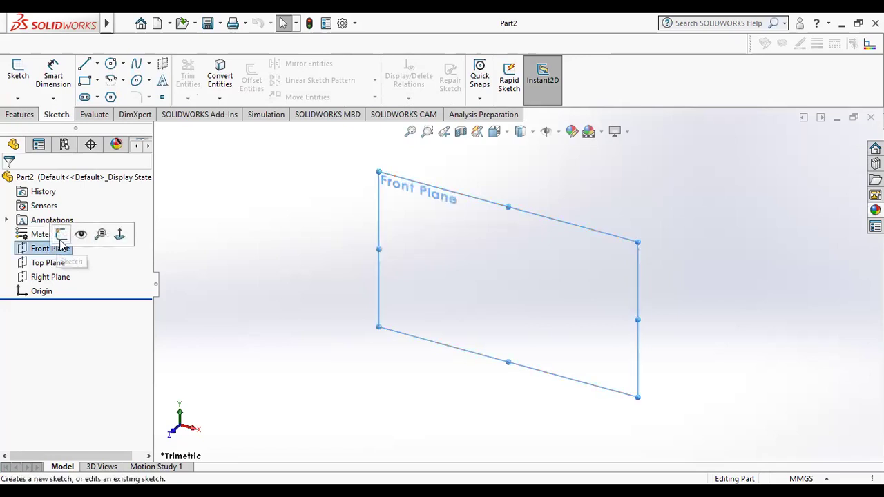
click(61, 233)
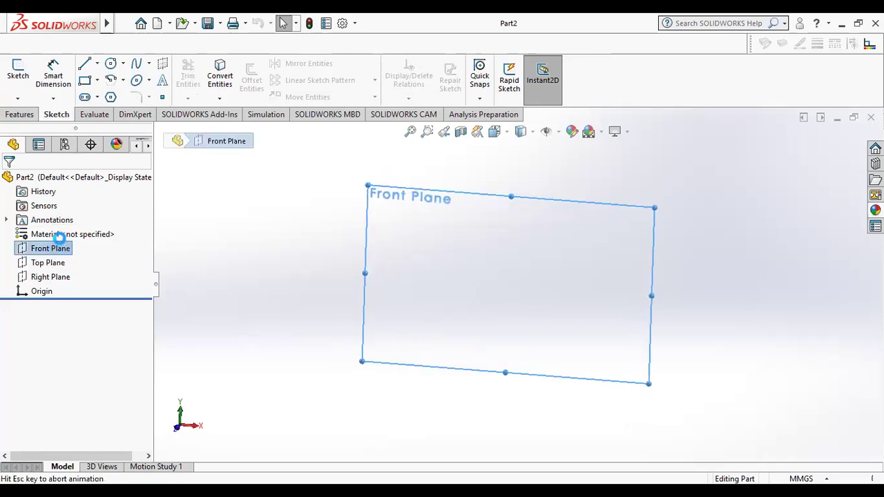
click(98, 64)
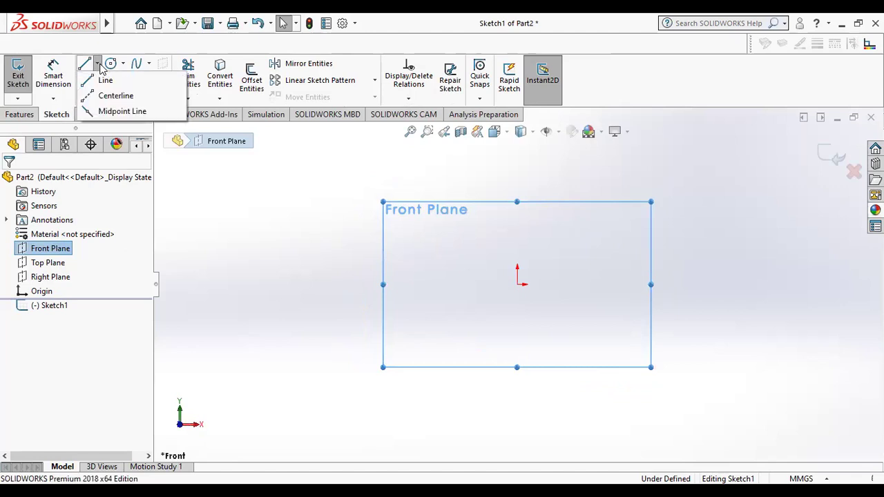
click(114, 97)
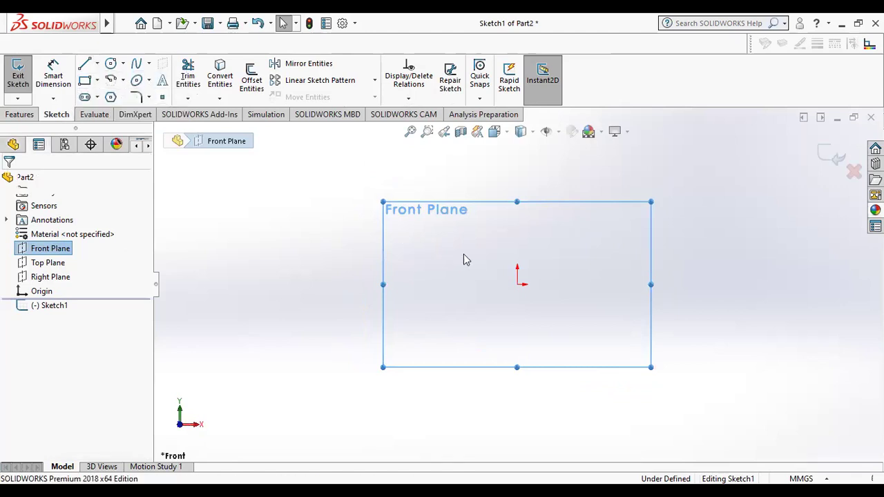
click(517, 284)
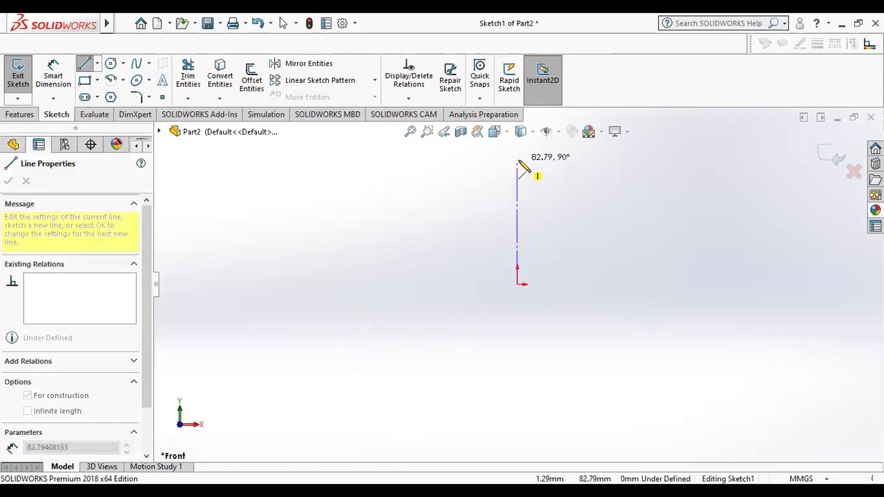
scroll(519, 166, down, 3)
scroll(519, 185, up, 2)
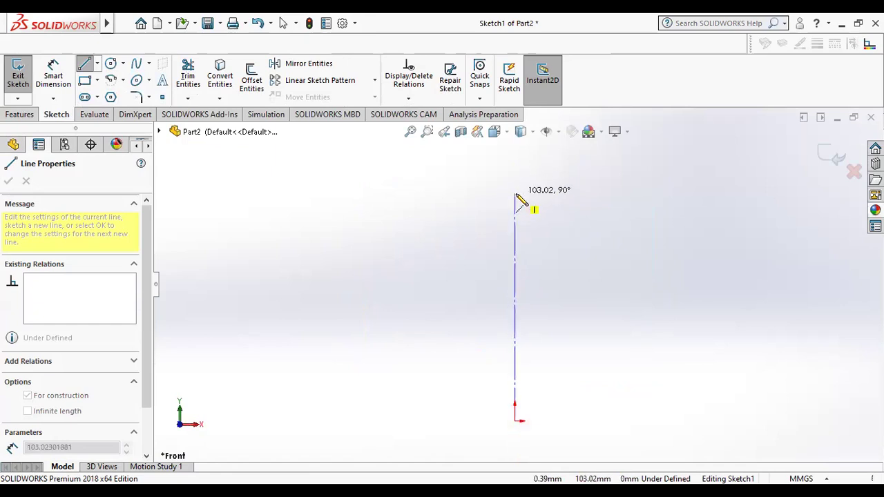
click(515, 195)
right_click(515, 196)
click(530, 199)
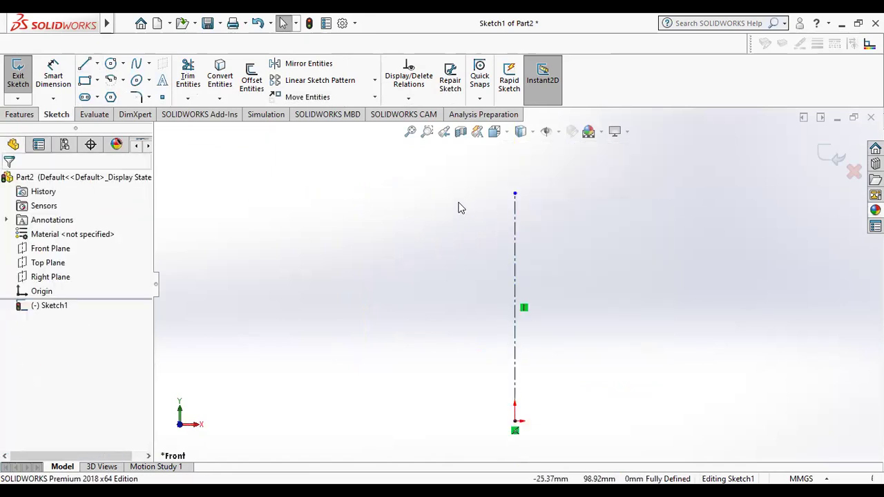
Draw the stepped line profile from the centerline's top down and back onto the centerline
click(84, 63)
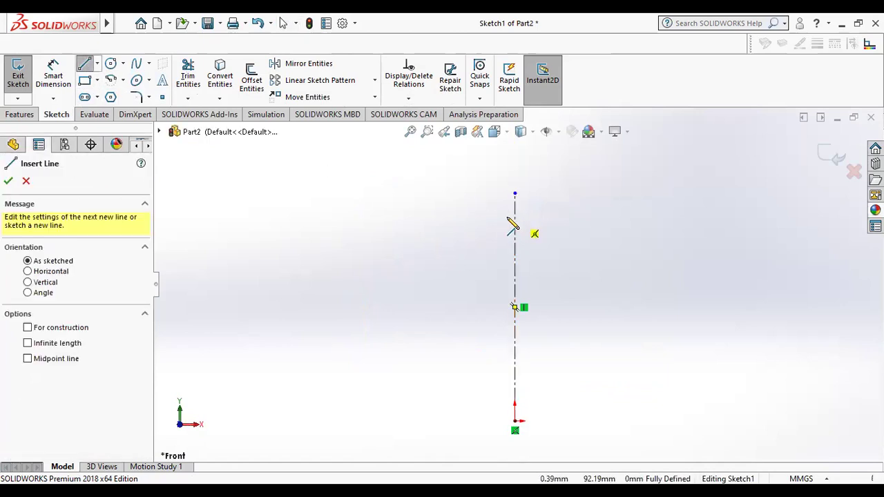
click(514, 218)
click(453, 219)
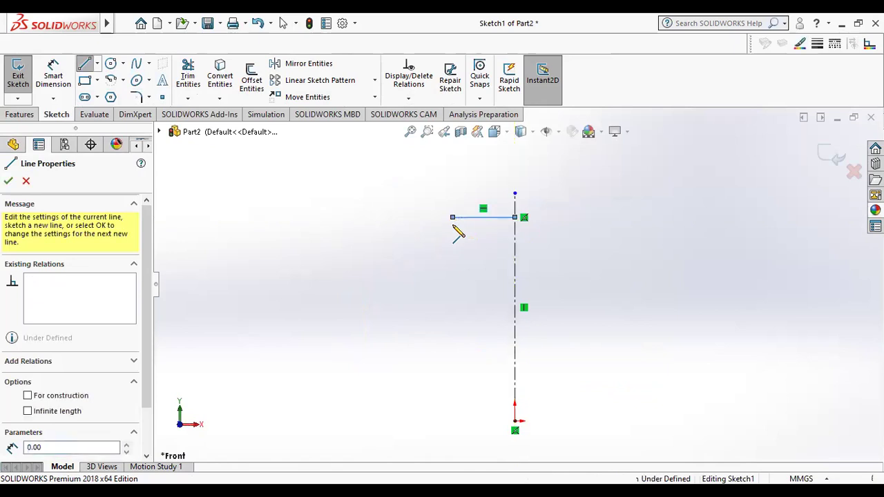
click(452, 241)
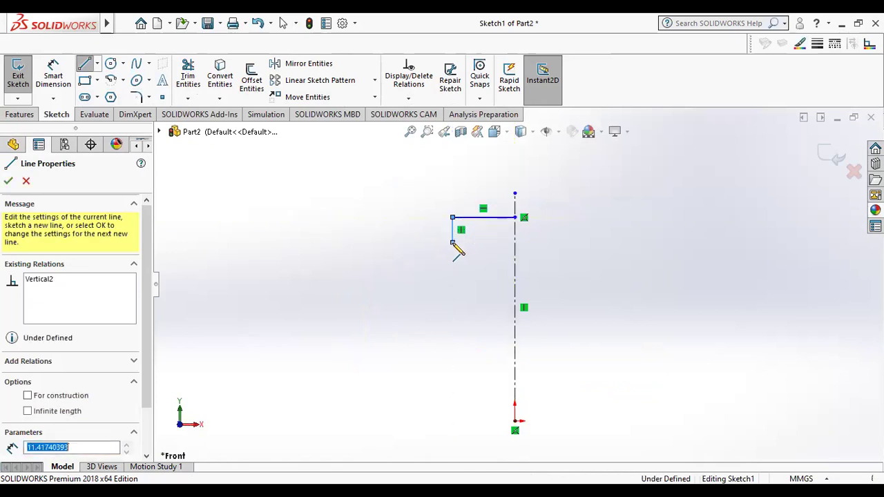
click(476, 242)
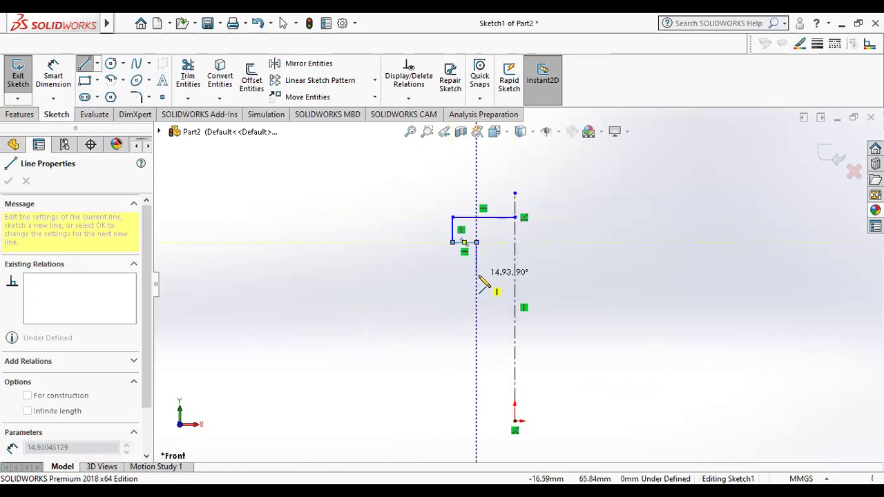
click(476, 291)
click(495, 291)
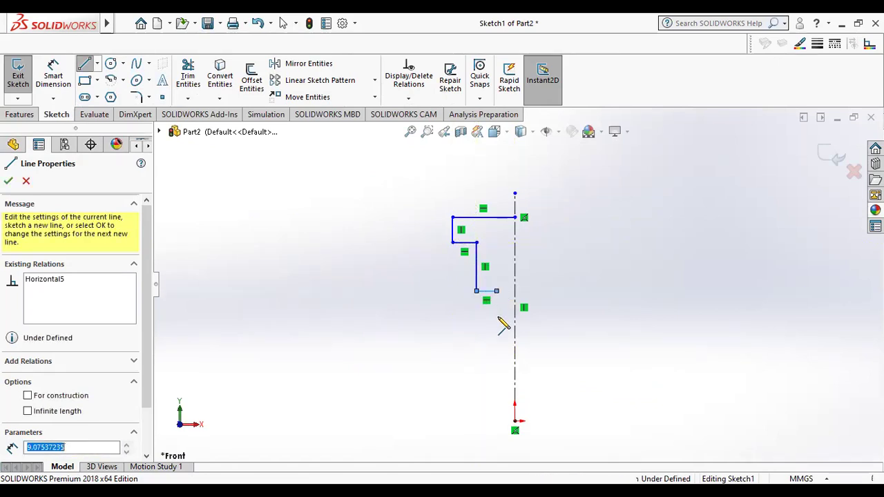
click(515, 353)
right_click(558, 339)
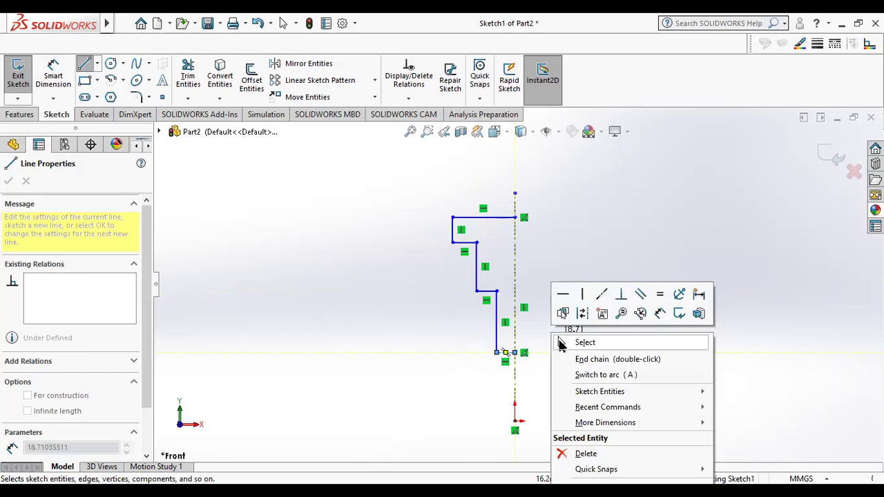
click(591, 357)
key(Escape)
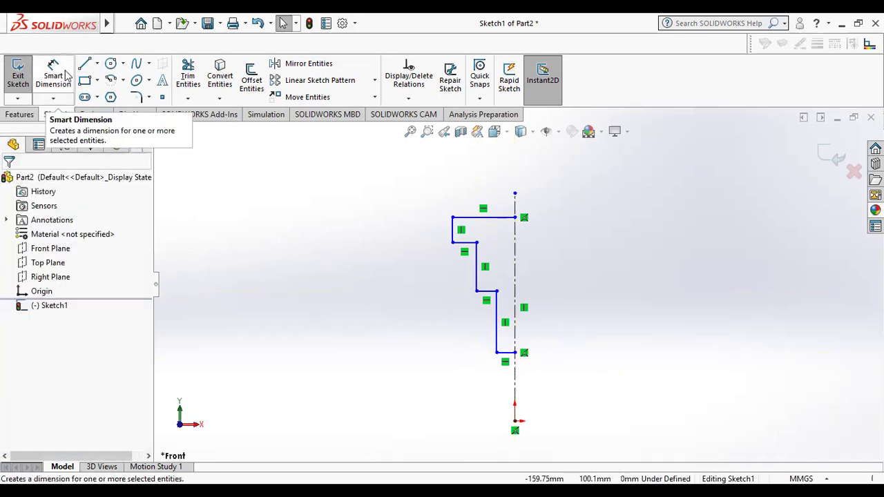
Dimension the top edge at 35 mm and the head height at 18 mm
click(53, 75)
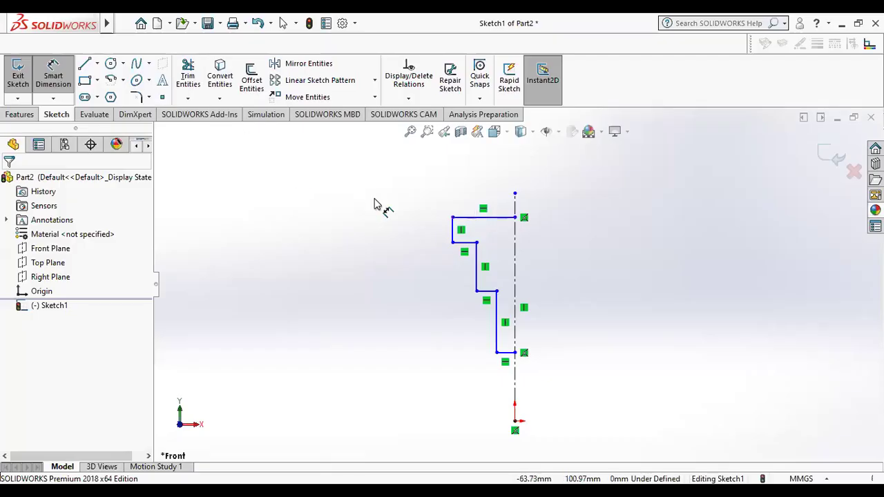
click(498, 219)
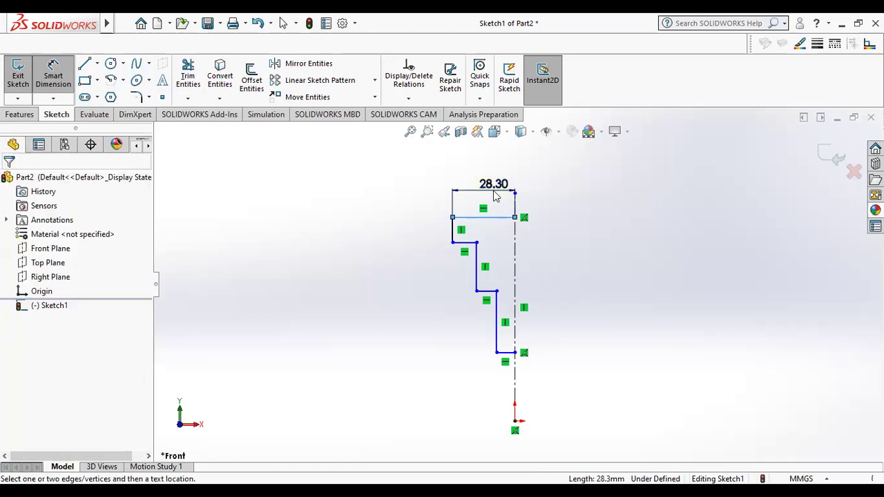
click(494, 196)
text(35)
key(Return)
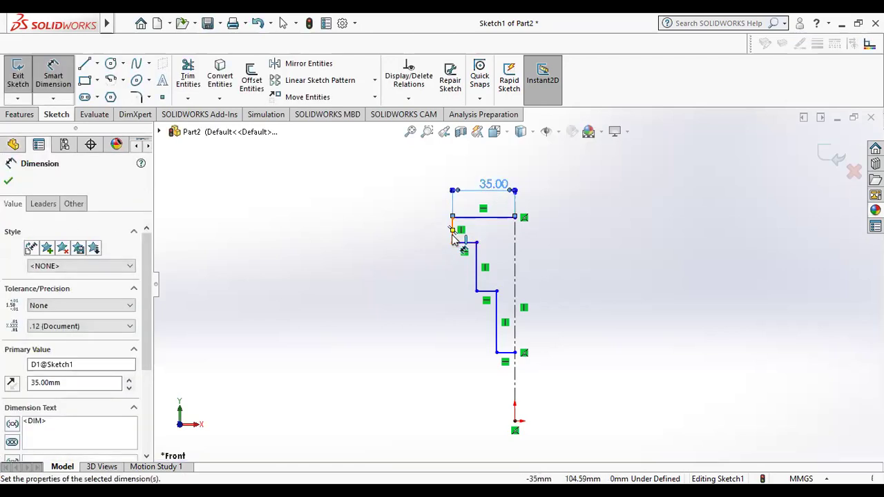
click(452, 234)
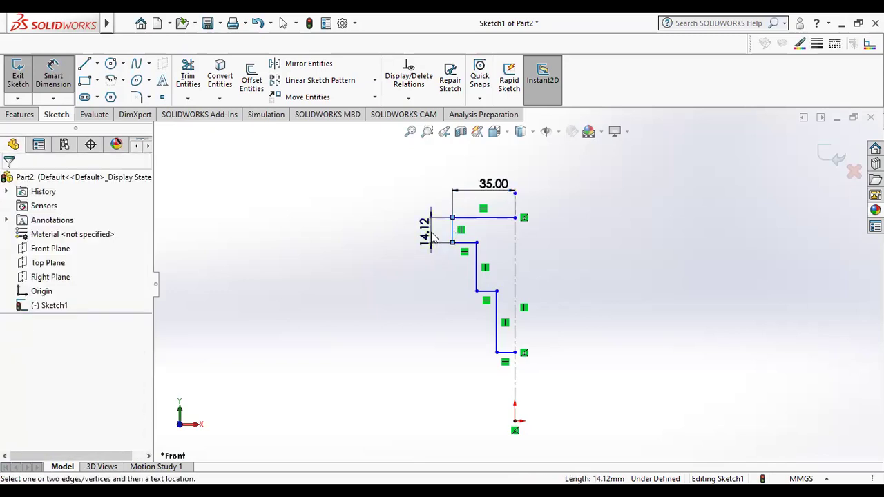
click(433, 239)
text(18)
key(Return)
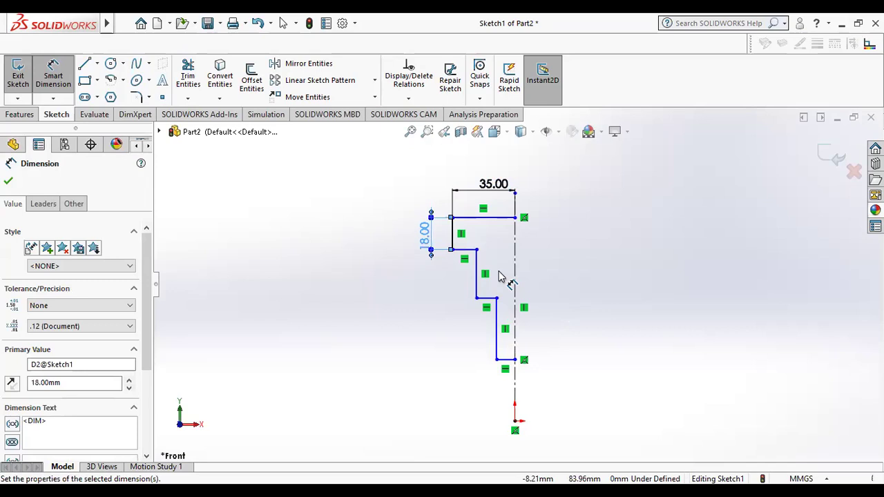
Dimension the middle edge 17.5 mm from the centerline and 44 mm long
click(477, 271)
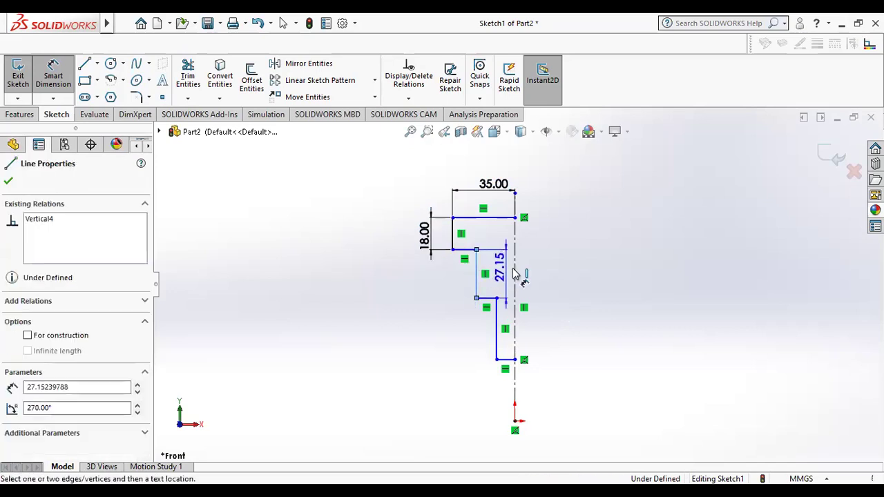
click(515, 283)
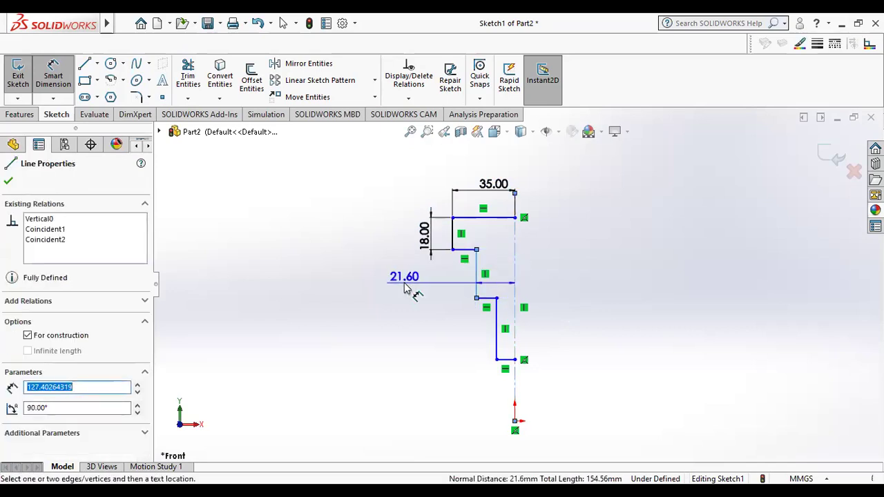
click(406, 288)
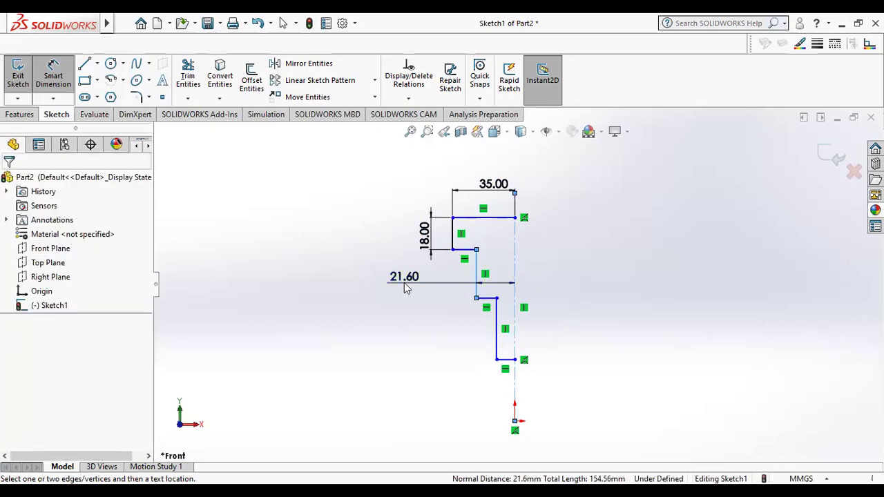
text(17.5)
key(Return)
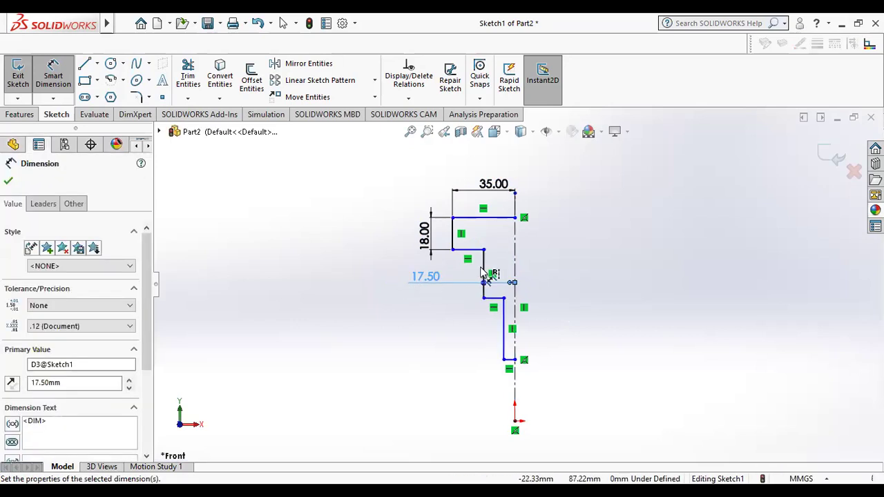
click(484, 276)
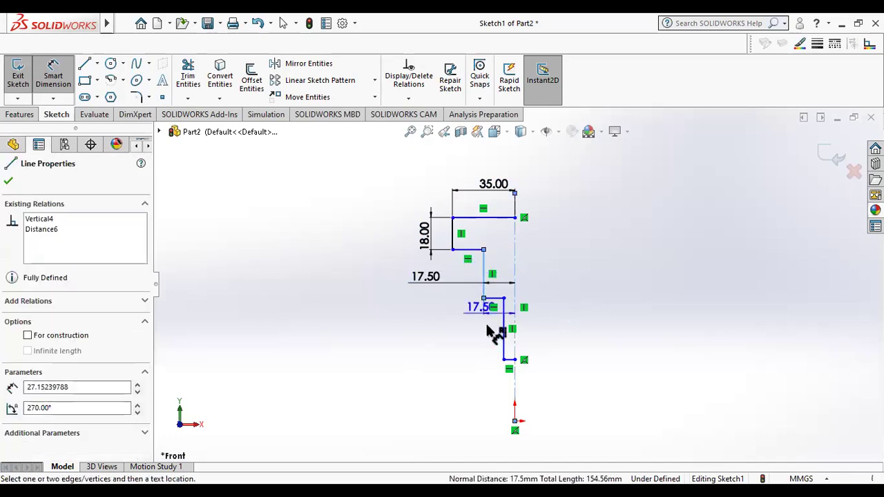
key(Escape)
click(485, 273)
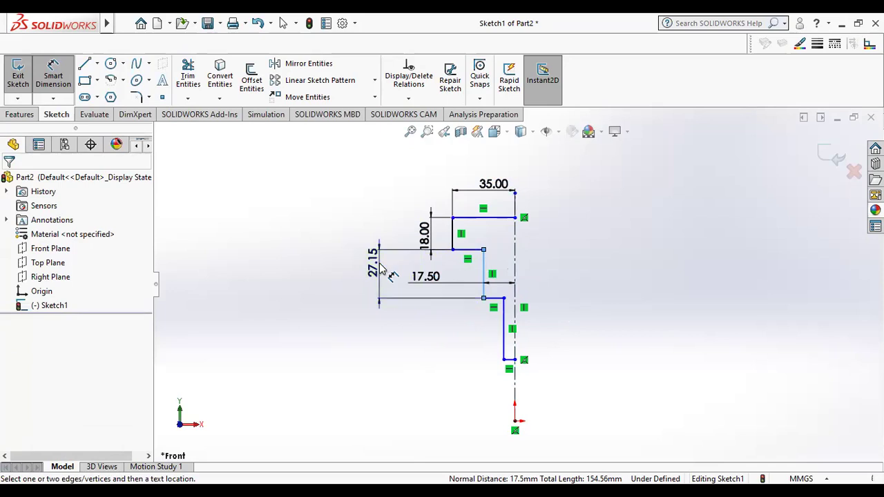
click(380, 269)
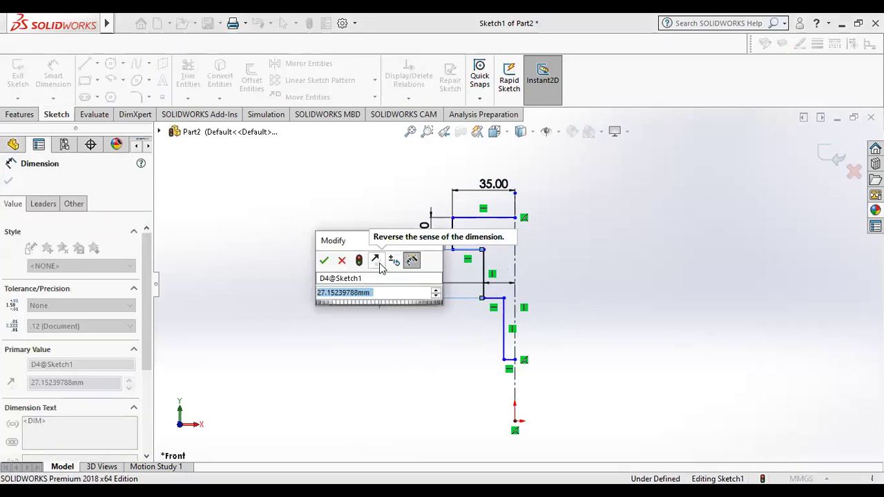
text(44)
key(Return)
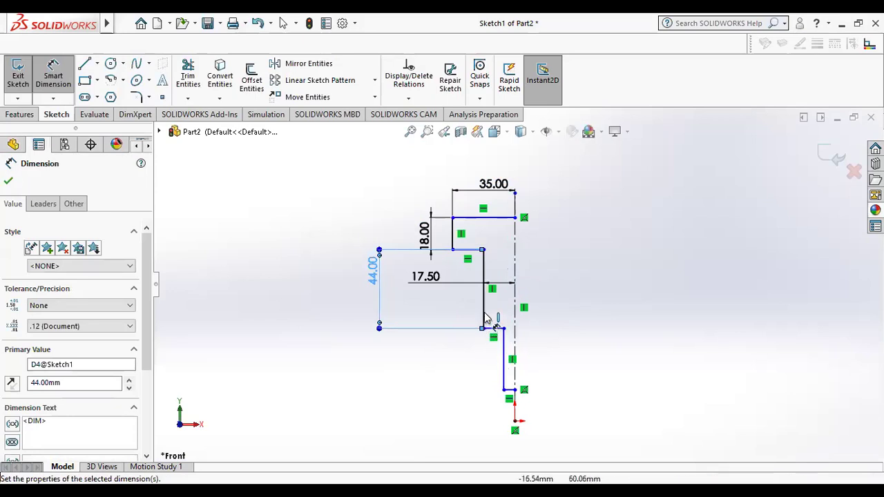
Set the lower edge's offset from the centerline to 8 mm, discarding a redundant dimension
click(505, 353)
click(514, 354)
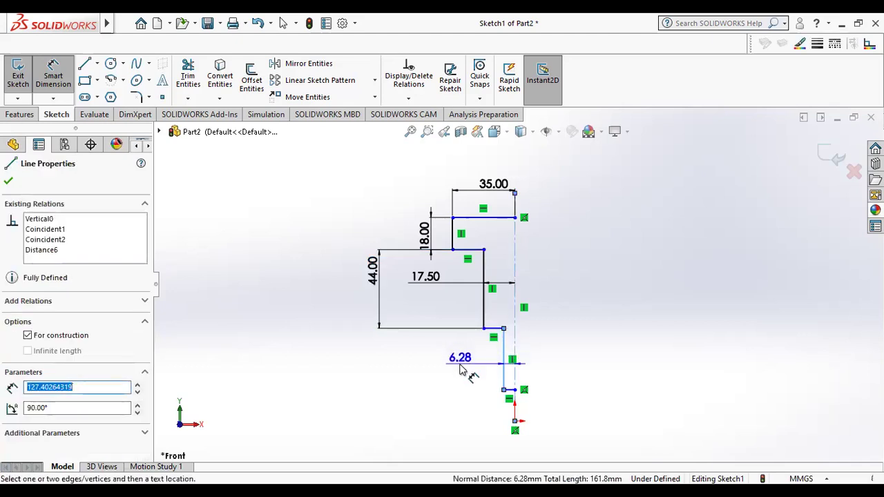
key(Escape)
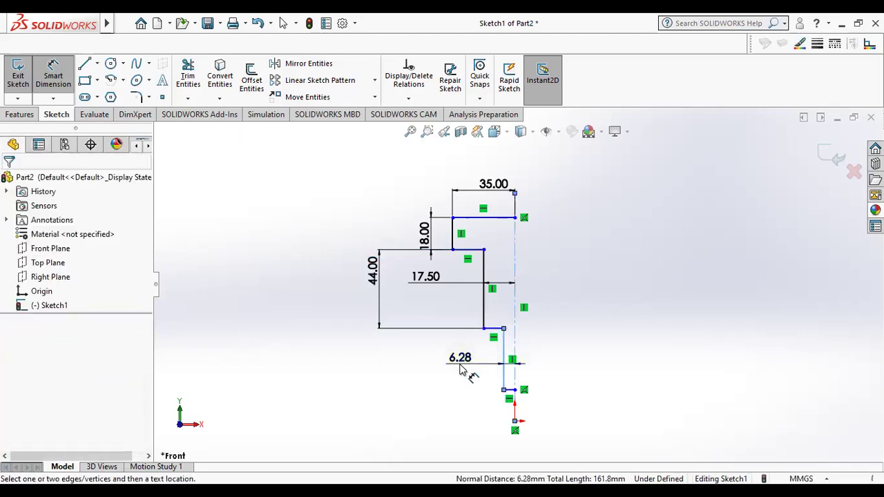
click(461, 369)
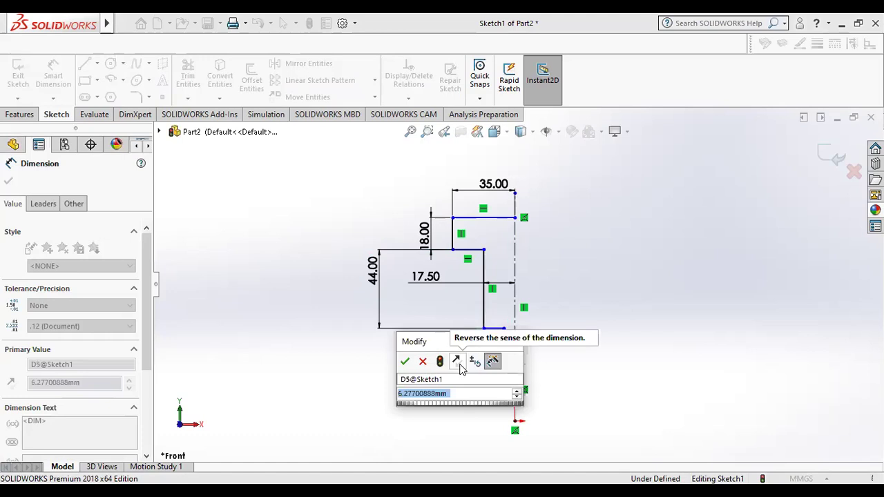
text(8)
key(Return)
click(503, 365)
click(402, 355)
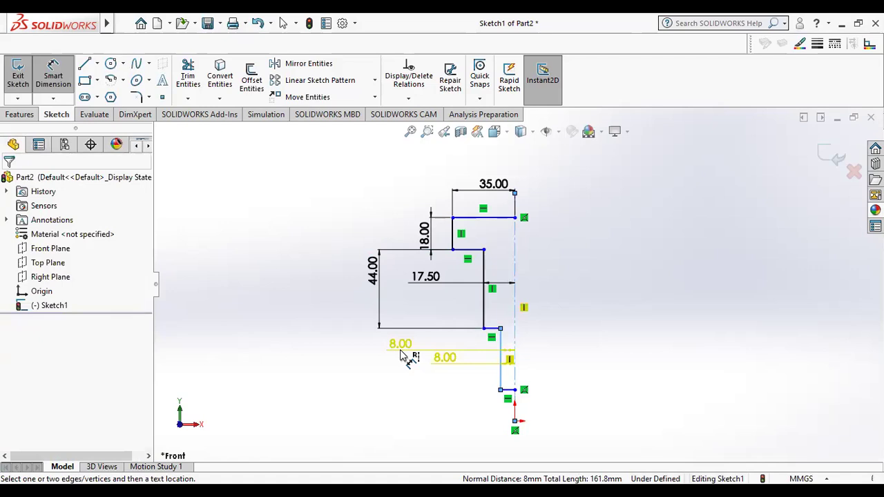
click(517, 269)
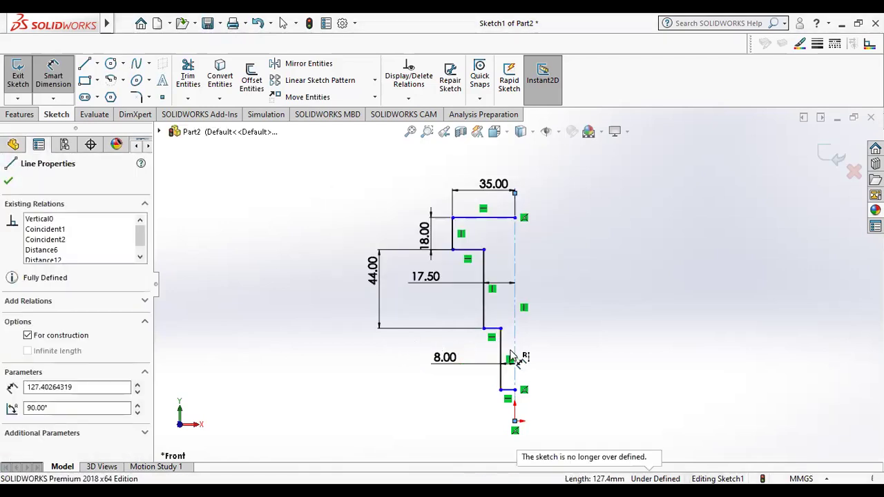
click(456, 362)
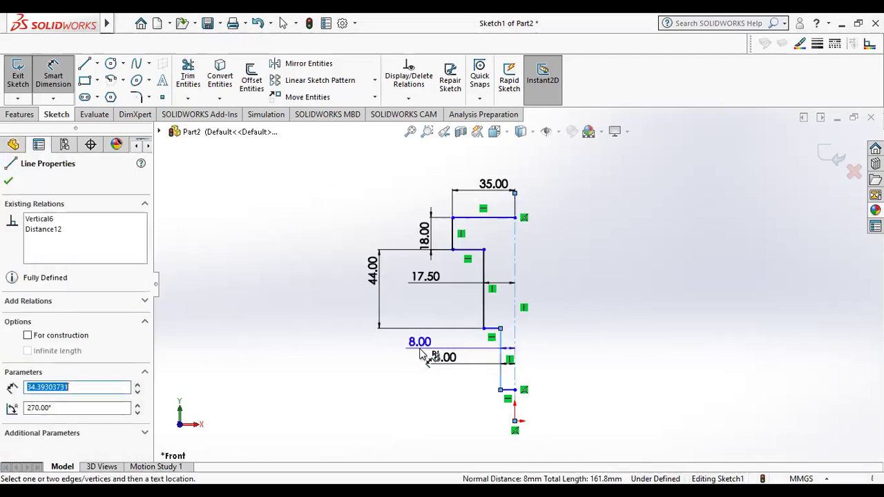
key(Escape)
click(499, 354)
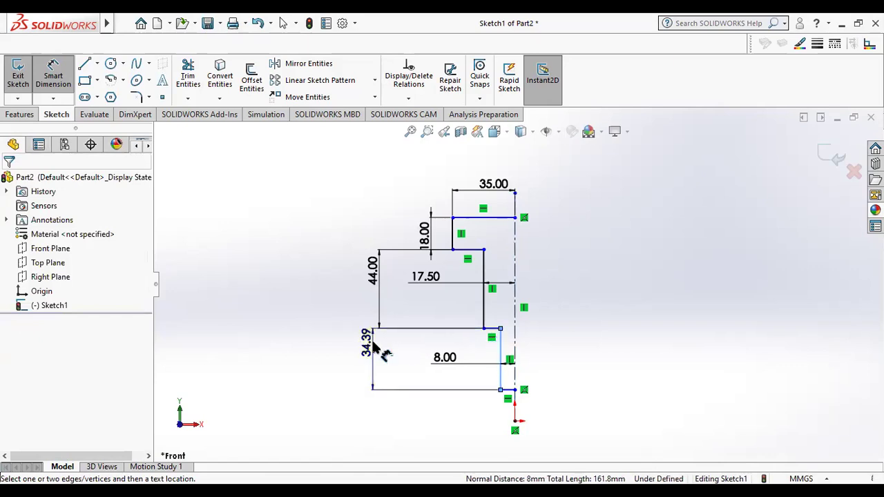
Set the lower step's length to 50 mm
click(373, 348)
text(50)
key(Return)
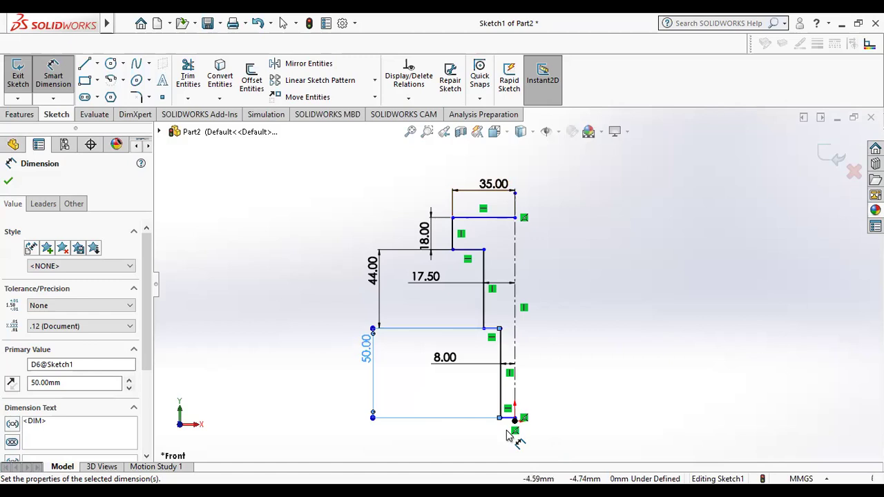
Dimension the short bottom step at 2.01 mm and close the Dimension panel
scroll(509, 433, down, 3)
scroll(512, 428, down, 1)
scroll(522, 424, down, 1)
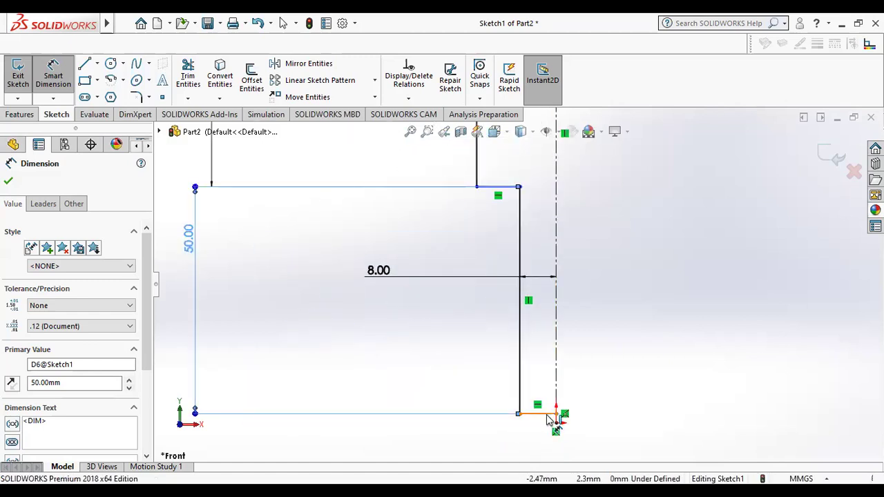
click(549, 416)
click(556, 423)
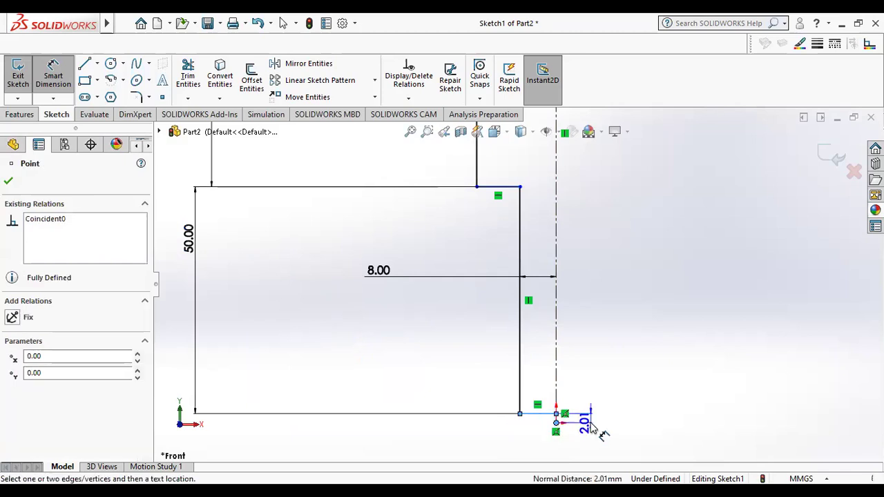
click(554, 431)
key(Return)
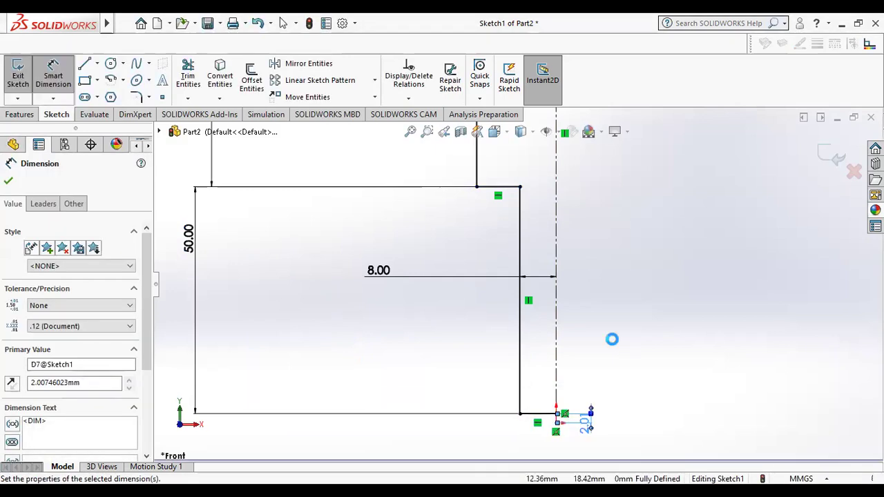
scroll(525, 297, up, 1)
scroll(523, 293, up, 2)
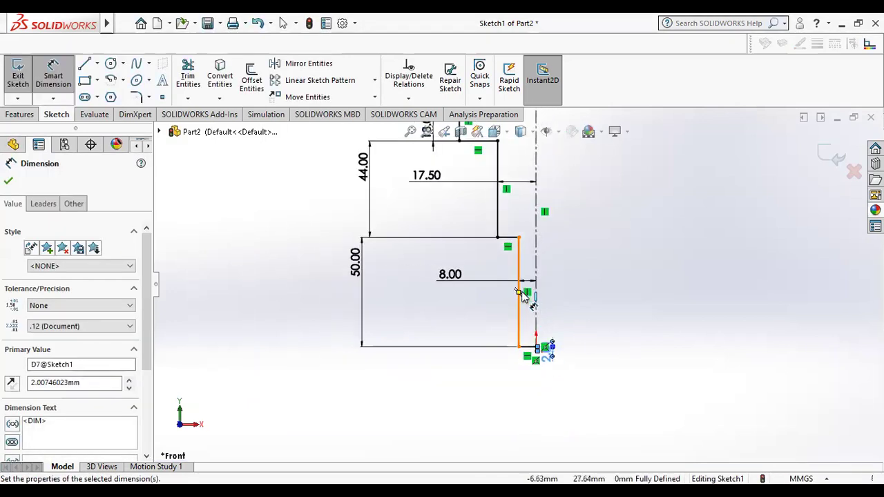
scroll(518, 287, up, 2)
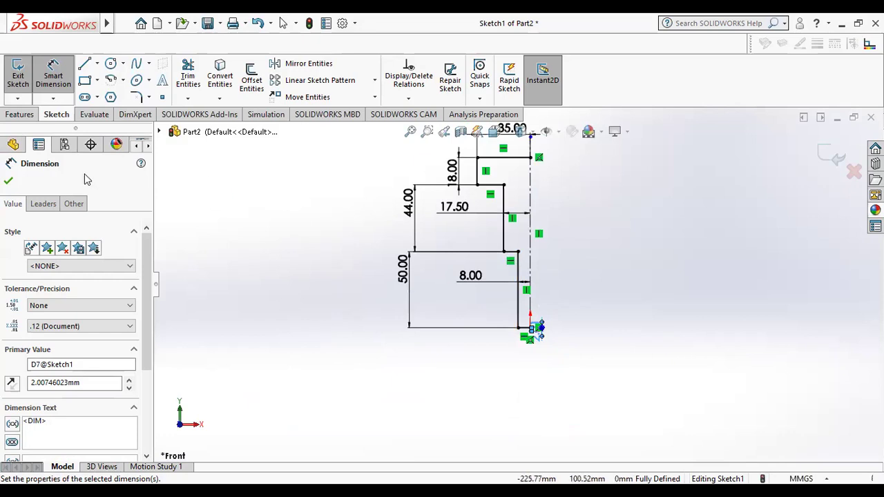
click(8, 180)
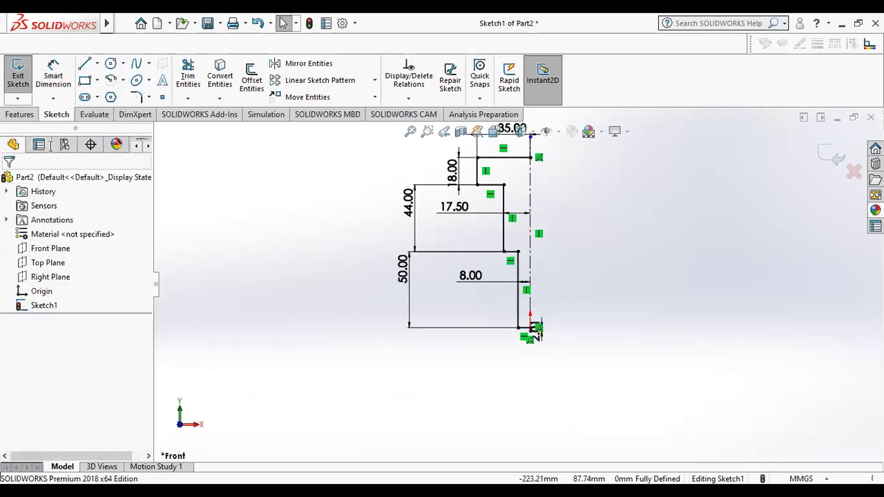
Revolve Sketch1 360° about the Line1 centerline, auto-closing the sketch, into a solid pin
click(31, 115)
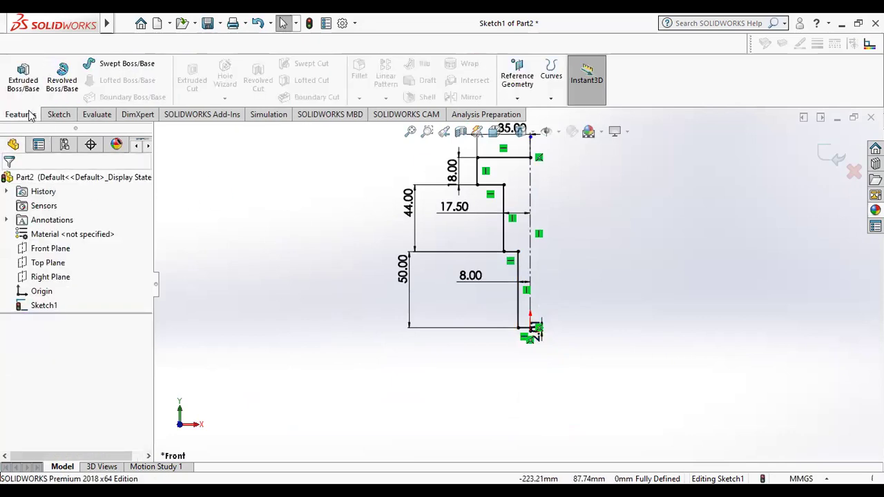
click(62, 76)
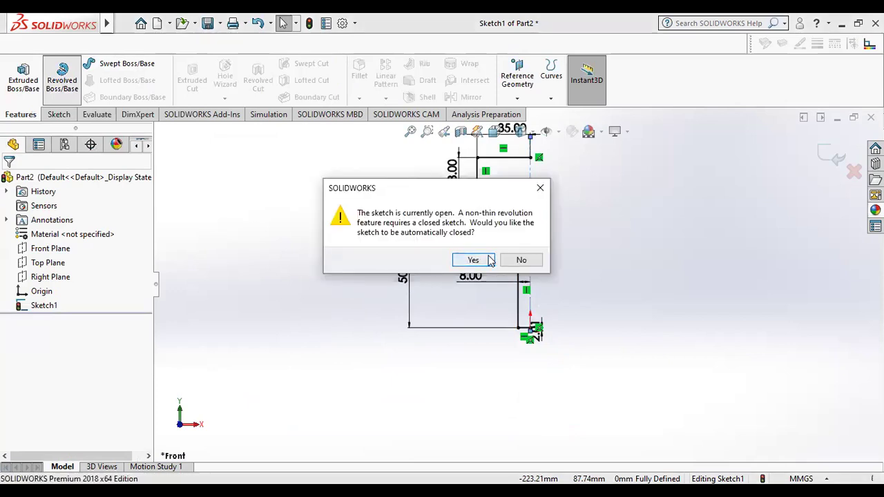
click(477, 261)
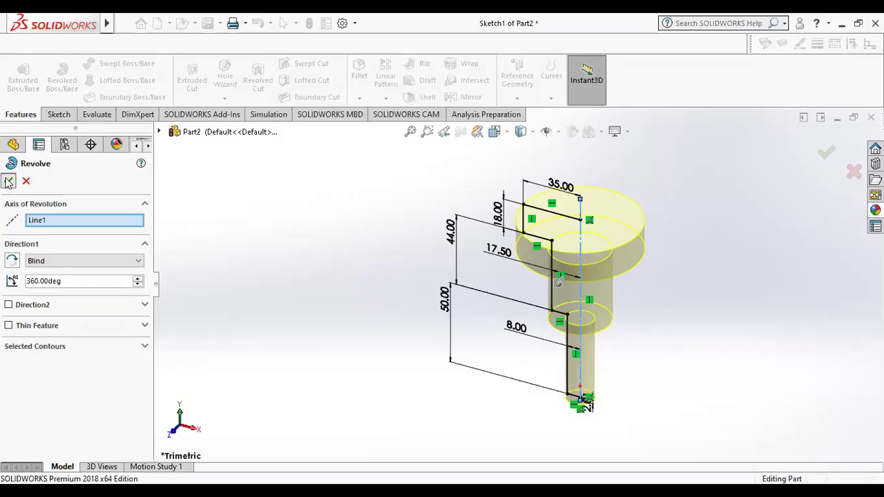
key(Return)
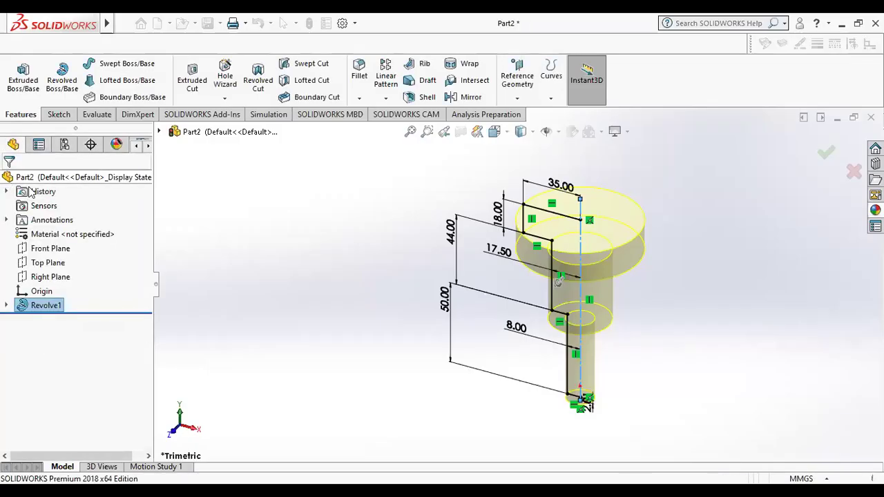
click(320, 326)
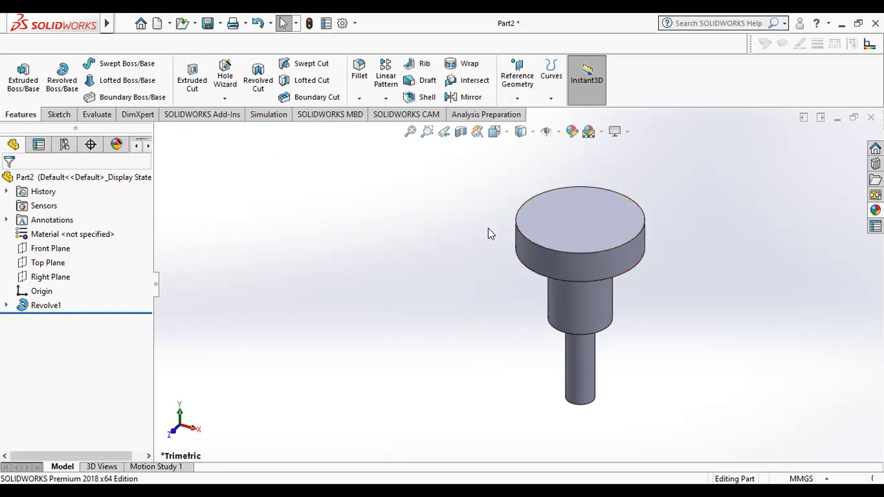
drag(545, 245, 399, 200)
Chamfer the head's top circular edge at 3 mm by 45°
click(359, 98)
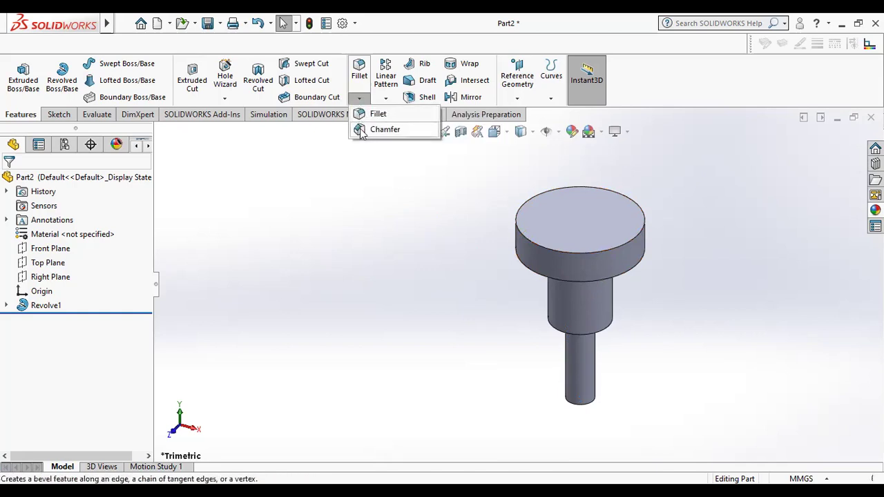
click(362, 131)
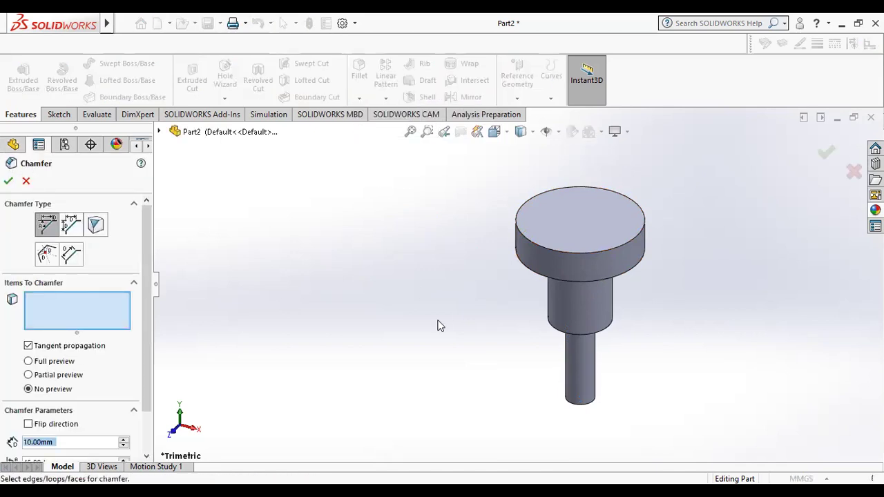
click(561, 252)
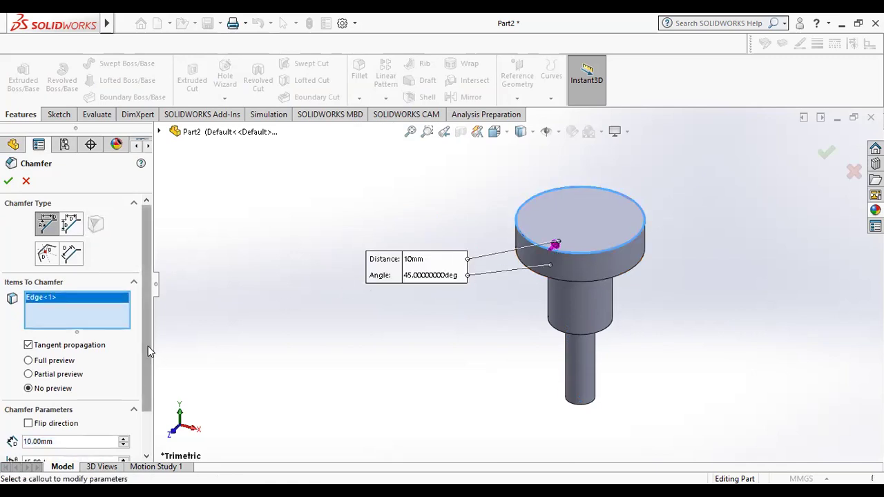
drag(148, 346, 141, 404)
click(61, 391)
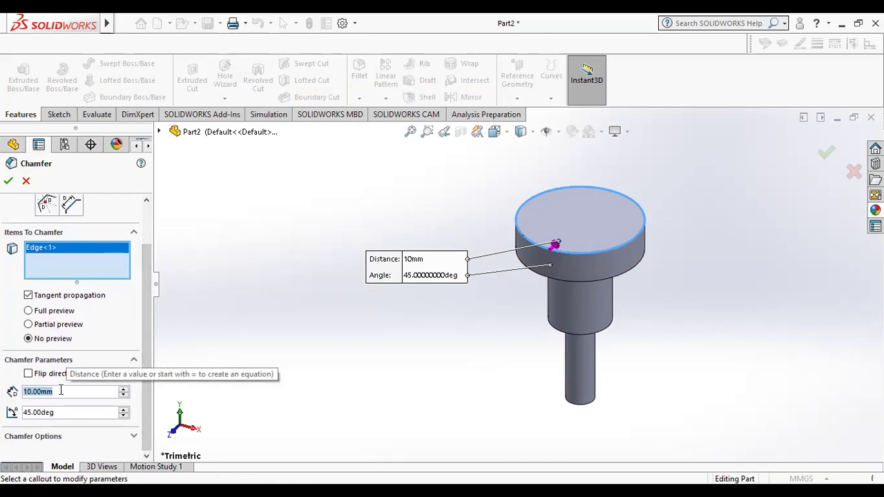
text(3)
key(Tab)
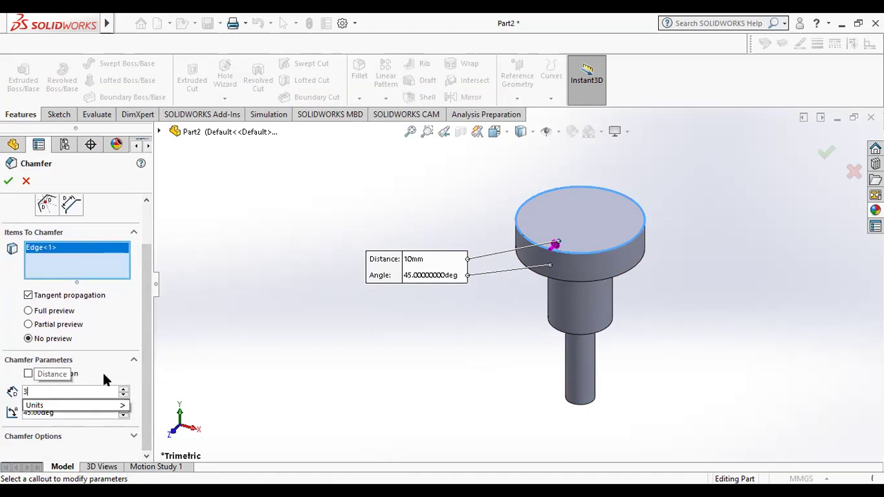
click(8, 181)
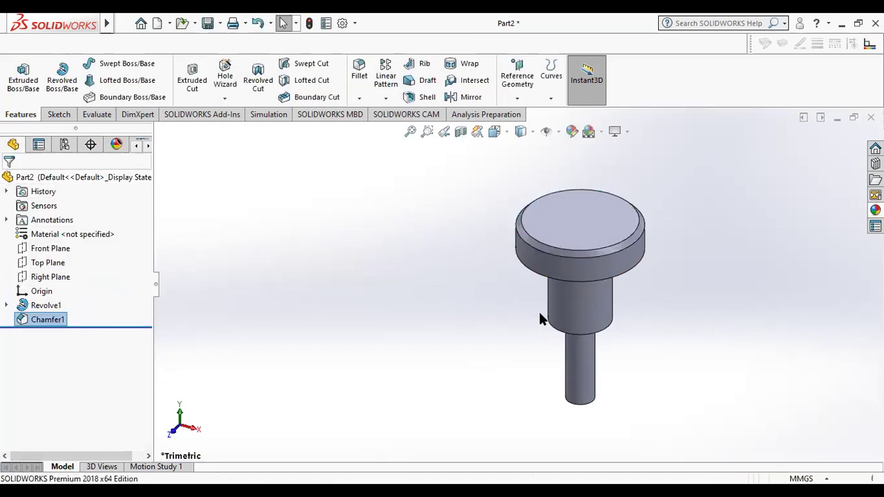
middle_drag(441, 320, 522, 293)
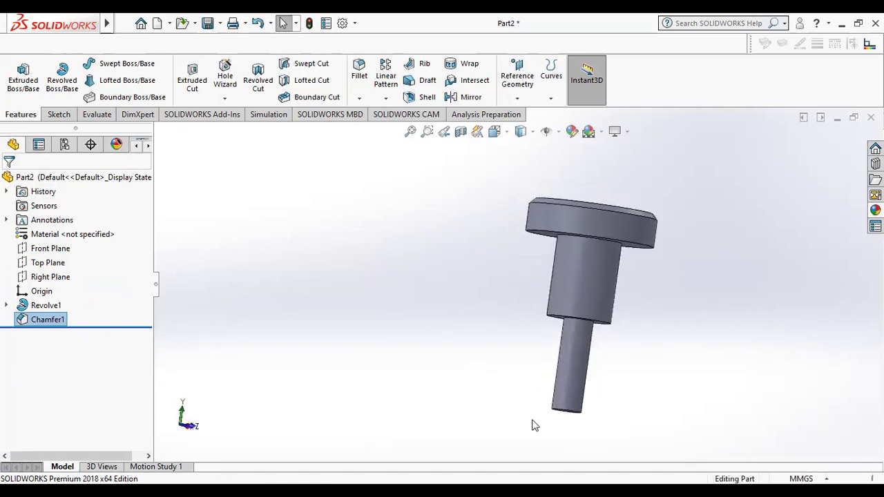
scroll(532, 420, down, 4)
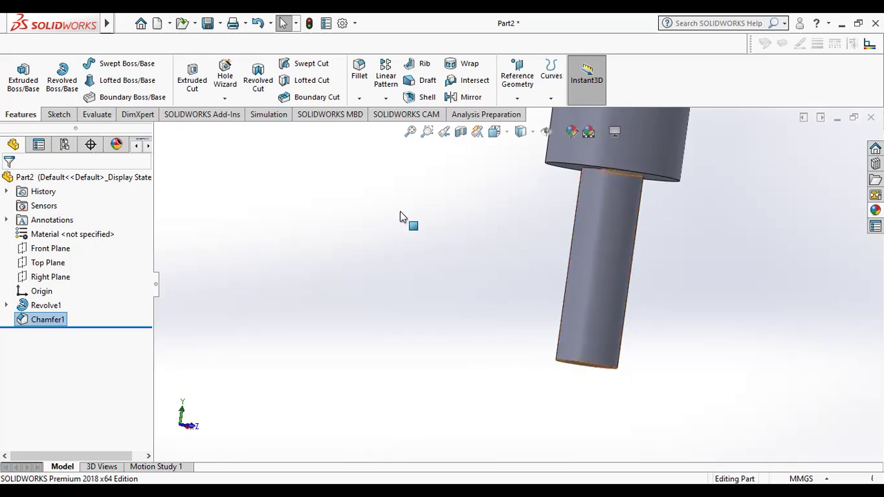
click(224, 98)
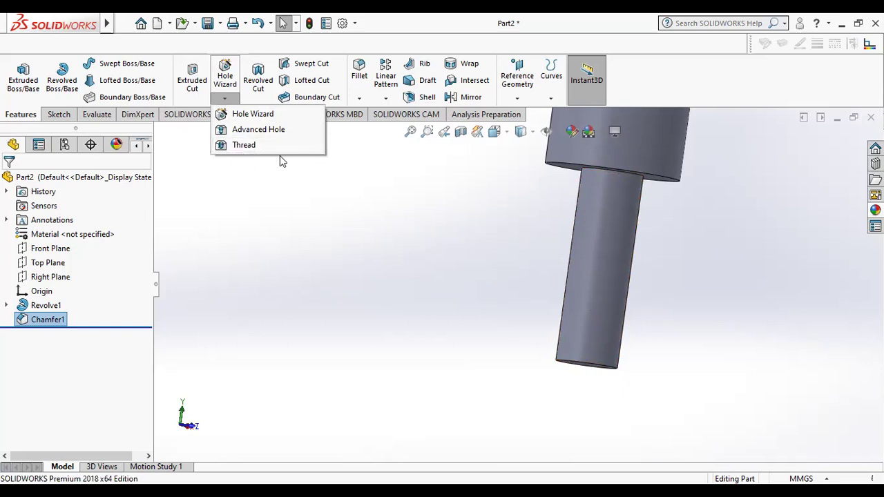
click(315, 220)
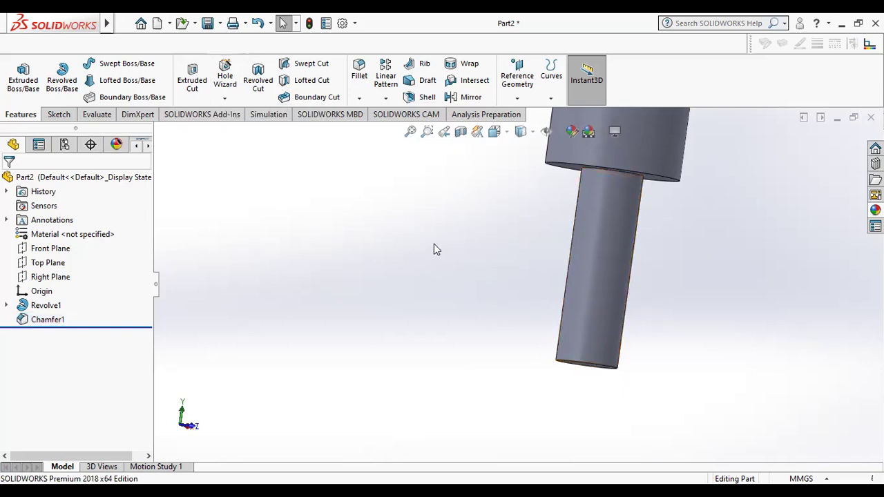
Apply a green swatch appearance to the whole pin part
click(570, 133)
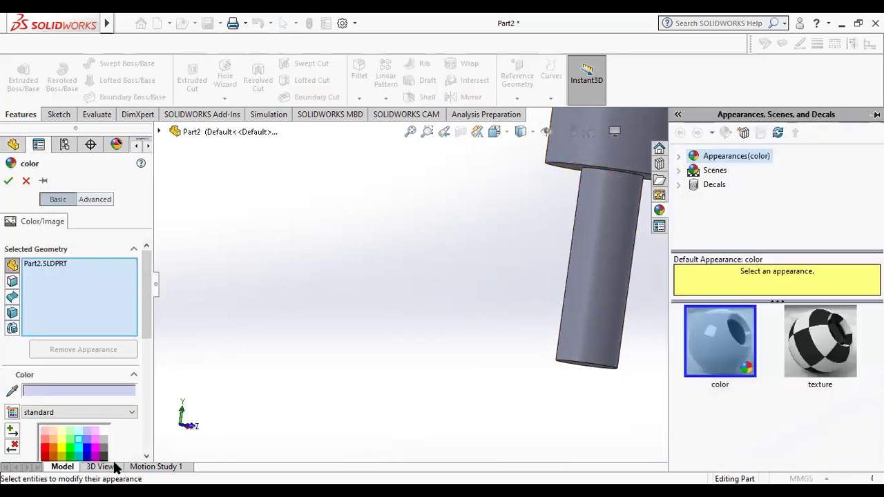
click(69, 453)
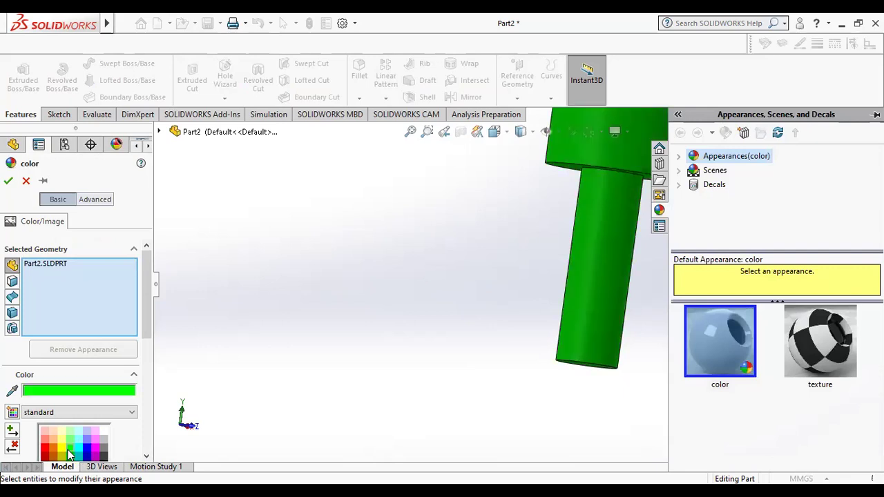
click(9, 180)
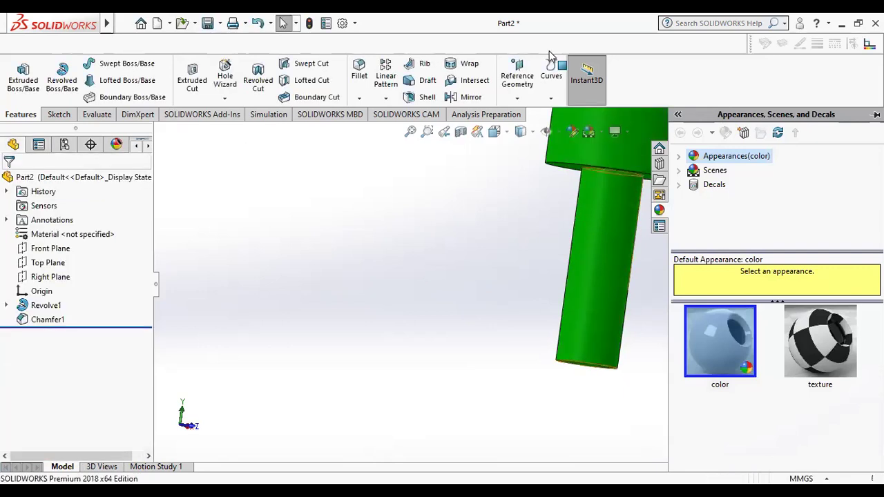
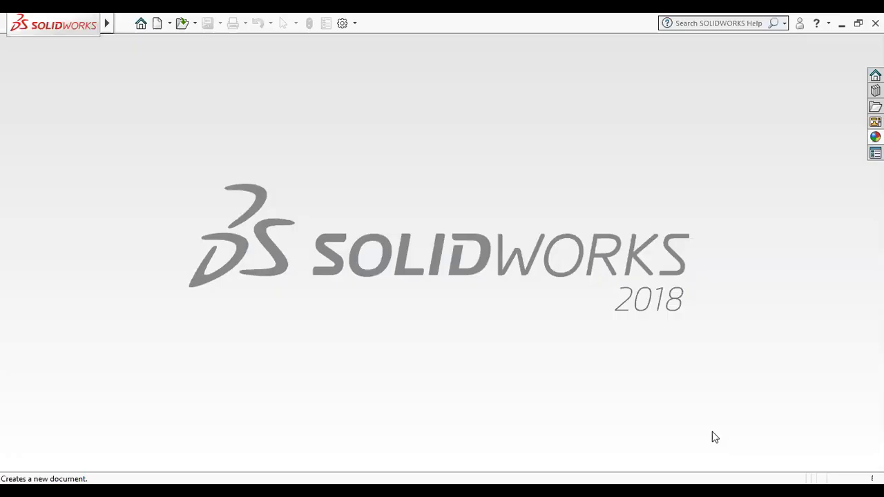
Create a new assembly document
click(156, 25)
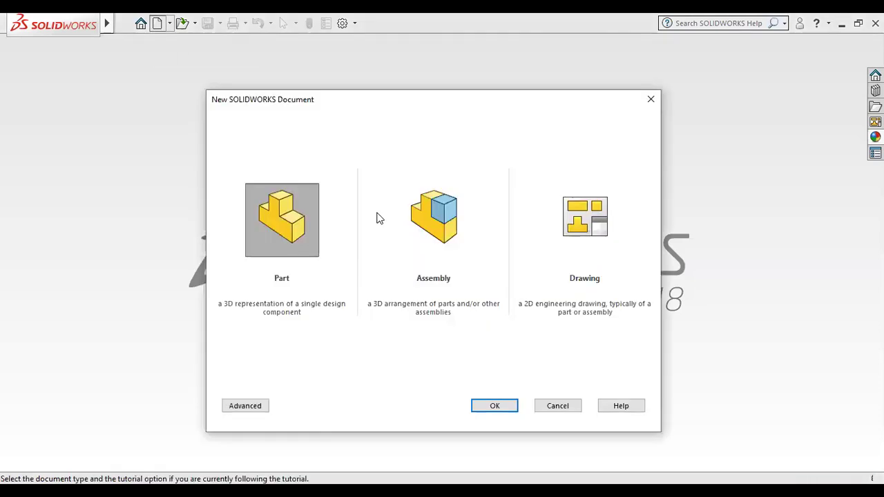
click(428, 250)
click(497, 406)
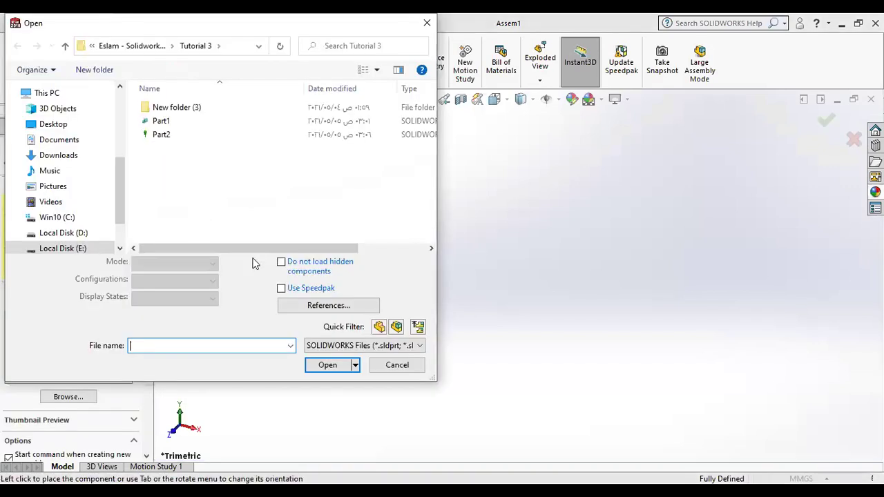
Load Part1 into Begin Assembly as the part to place
click(388, 368)
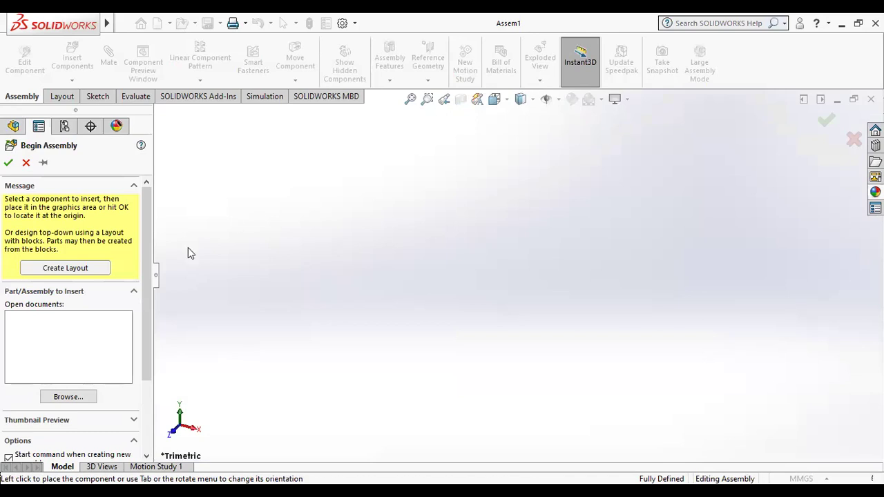
click(69, 398)
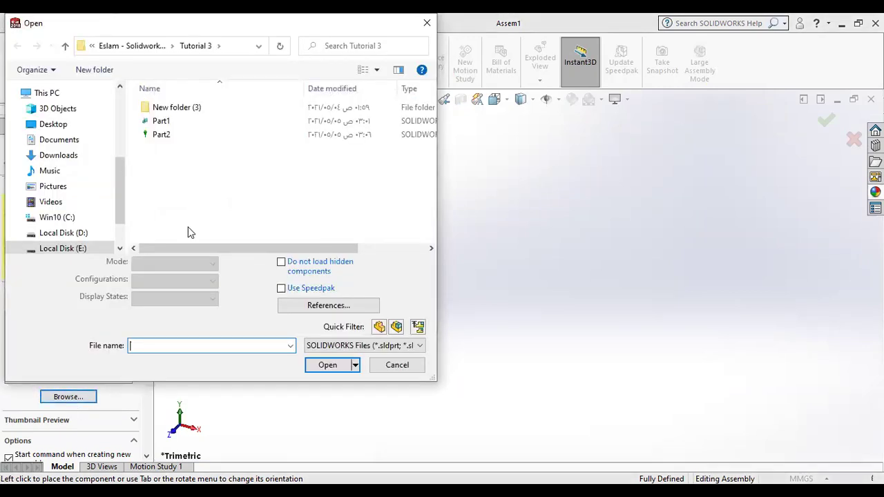
click(171, 122)
click(327, 345)
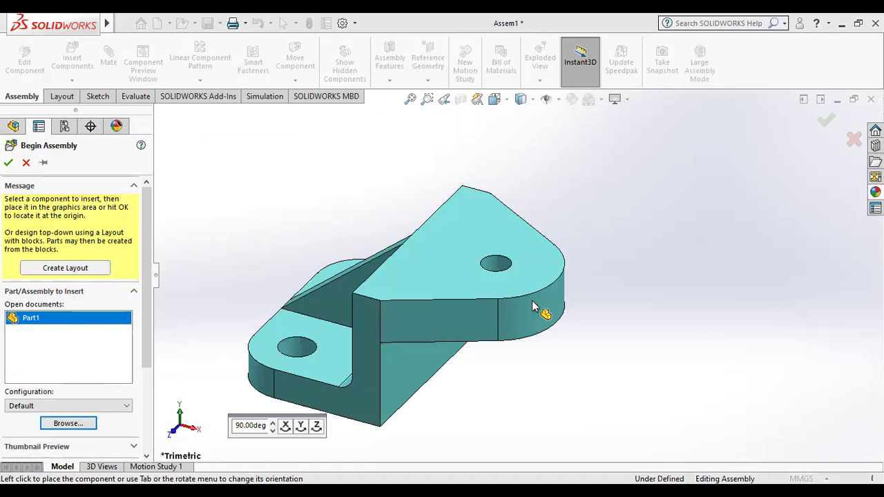
Place Part1 in the graphics area as the fixed base component Part1<1>
click(486, 291)
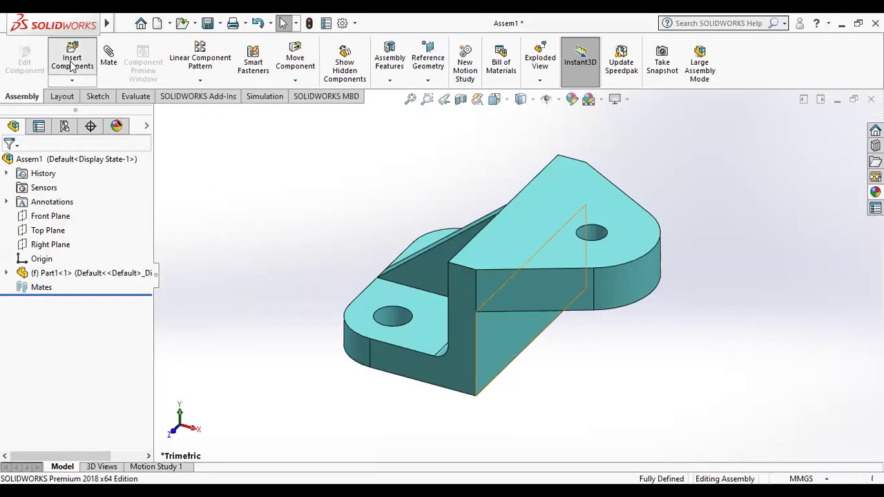
Insert Part2 and place the green pin beside the bracket
click(72, 64)
click(68, 386)
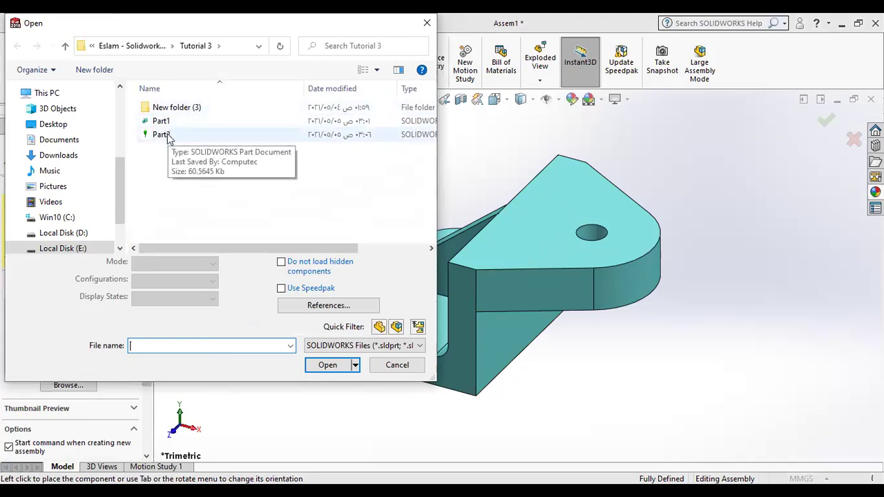
click(165, 135)
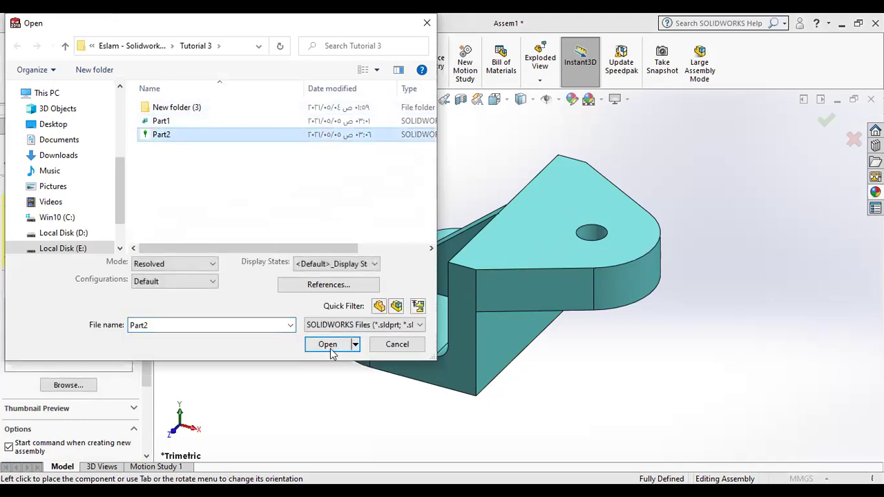
click(330, 351)
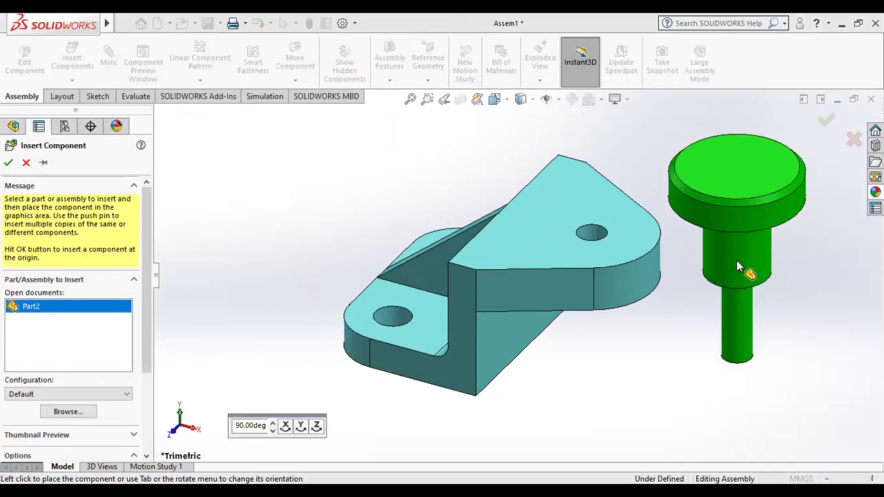
click(736, 267)
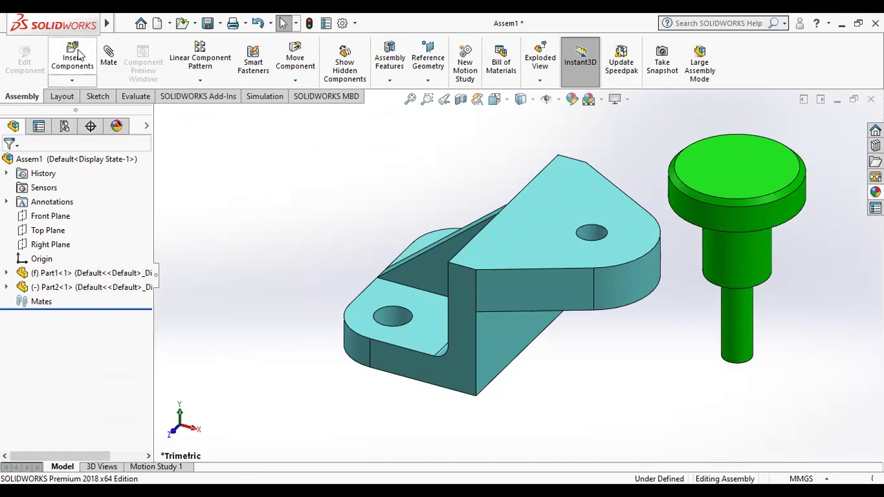
Select Part3, Part2 and Part5 together in New folder (3) for insertion
click(77, 54)
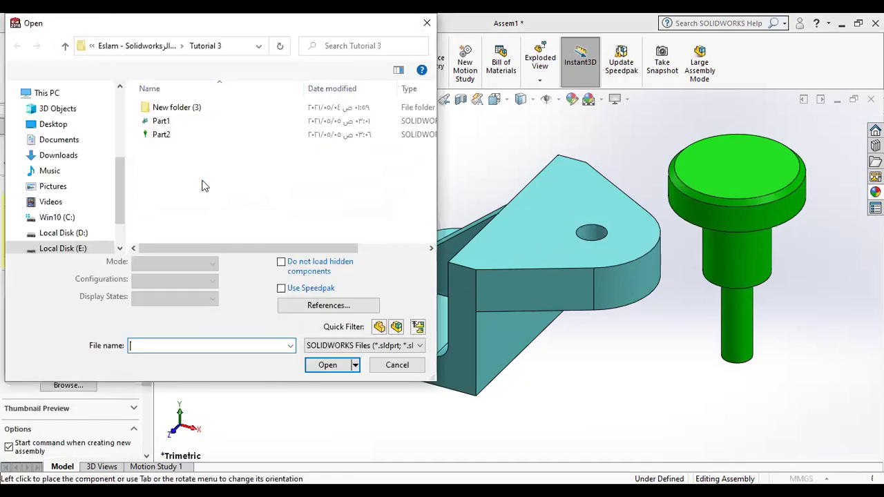
double_click(179, 109)
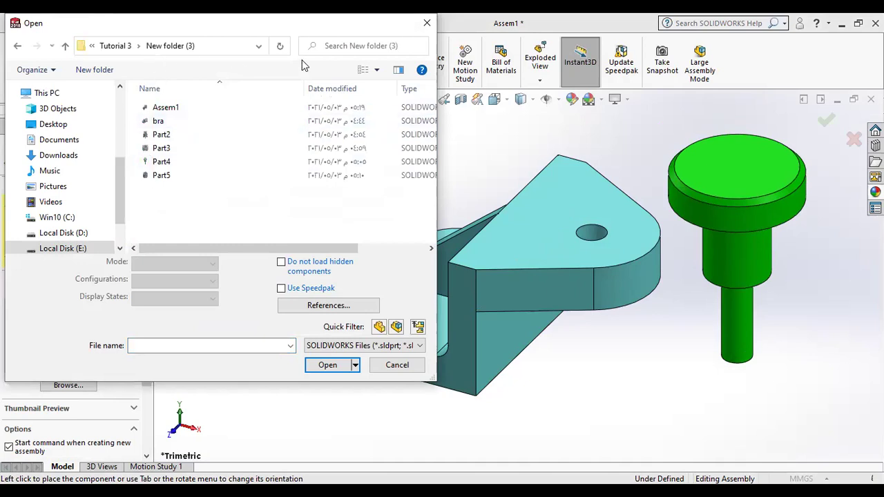
click(359, 70)
click(359, 71)
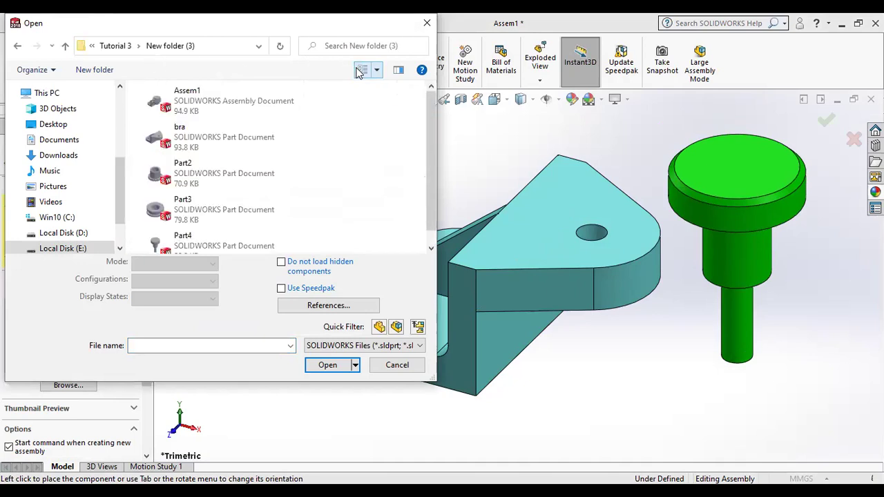
click(243, 197)
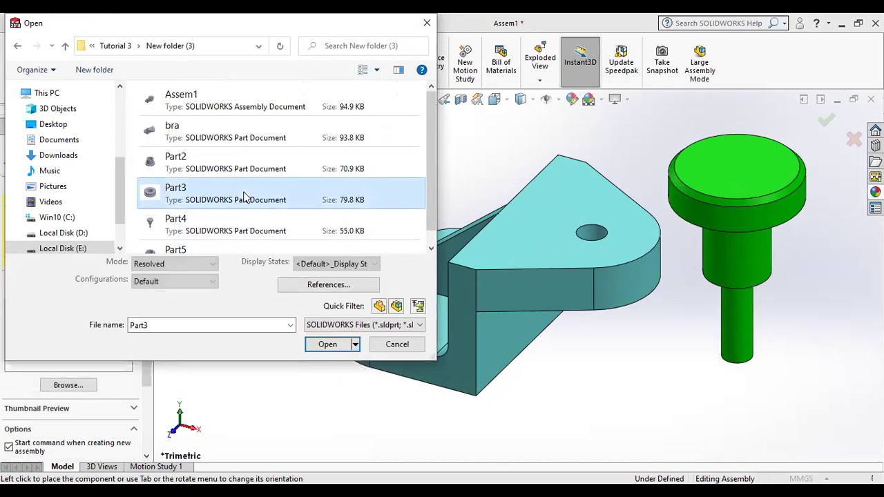
ctrl+click(208, 168)
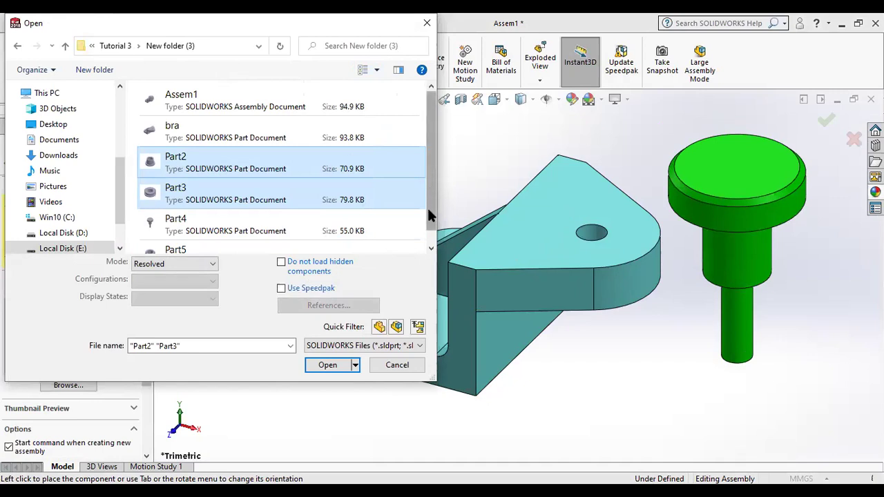
scroll(427, 206, down, 1)
ctrl+click(306, 241)
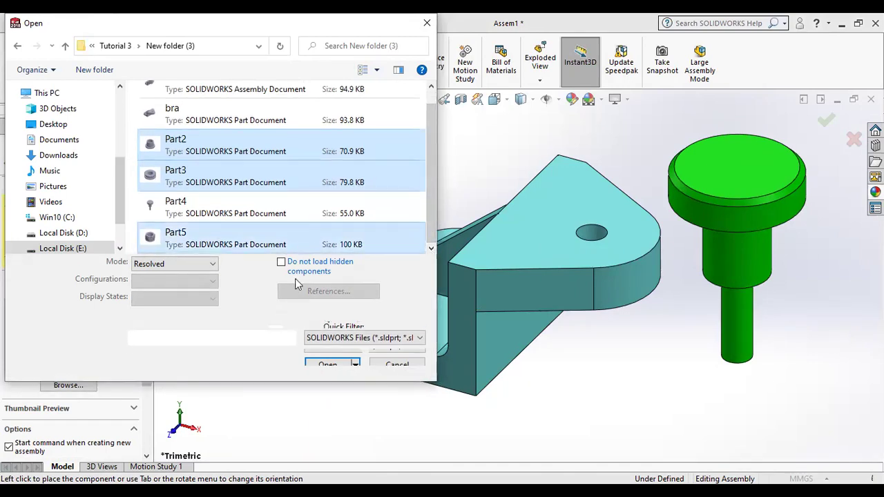
Place the pulley left of the bracket and the hex nut above it
click(316, 366)
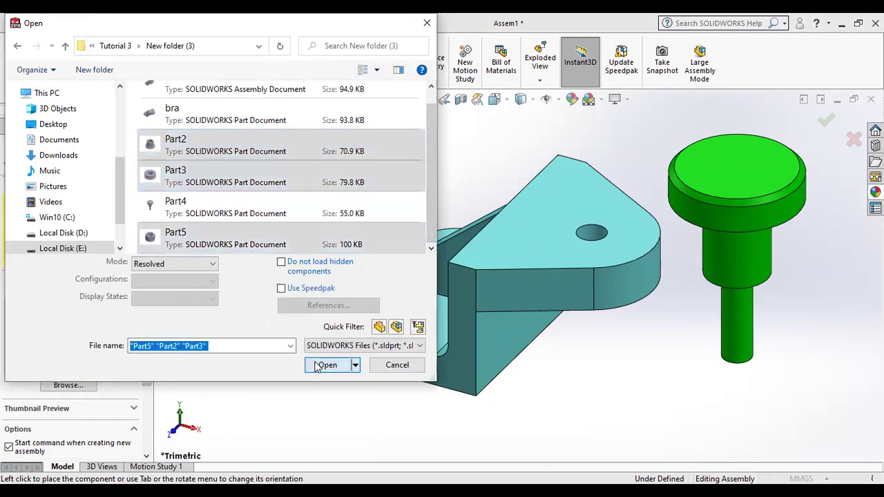
click(317, 366)
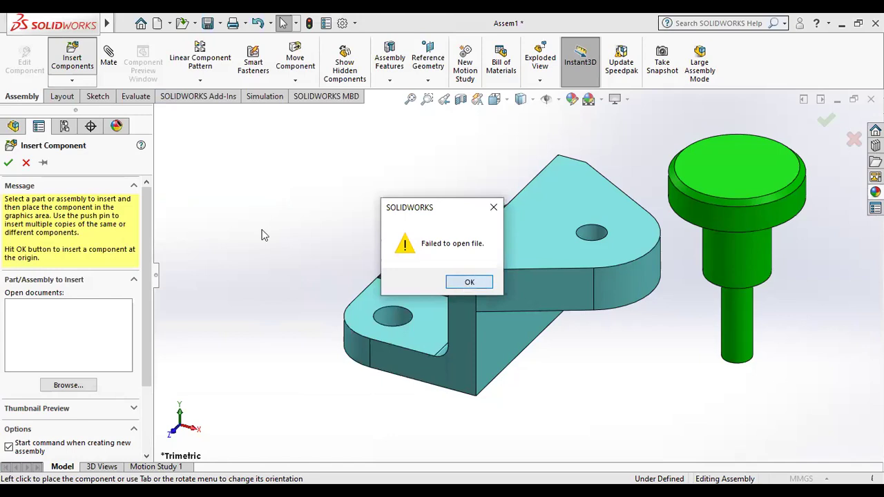
key(Return)
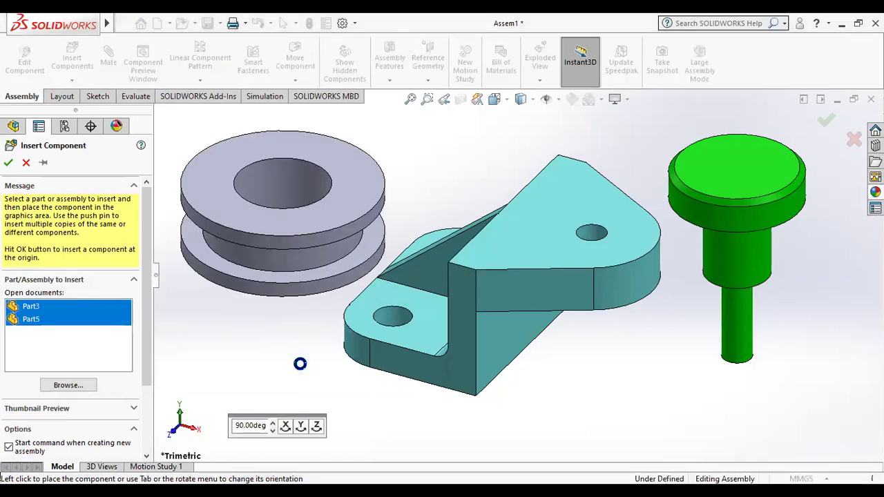
click(300, 364)
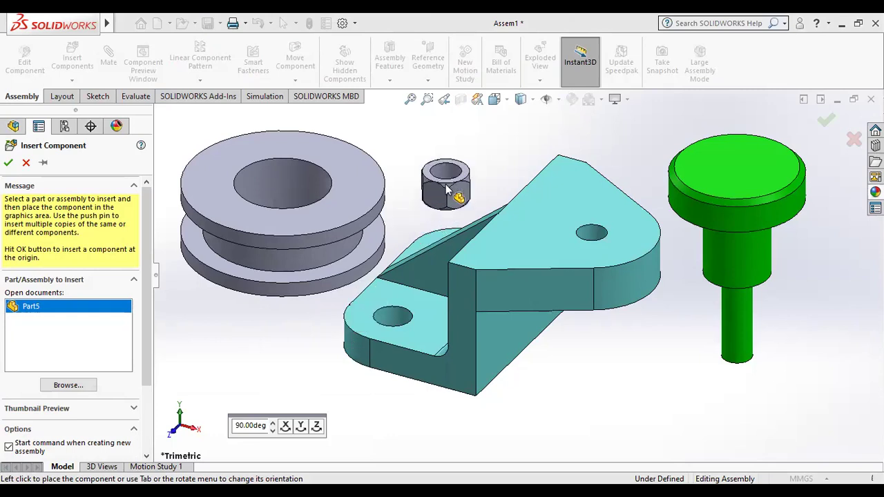
click(456, 195)
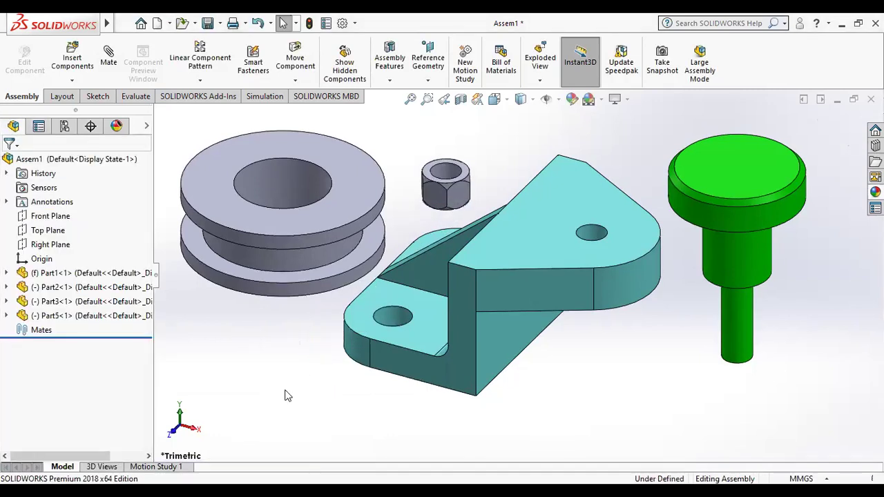
Try inserting Part2 again, dismiss the open error and cancel the insertion
click(72, 59)
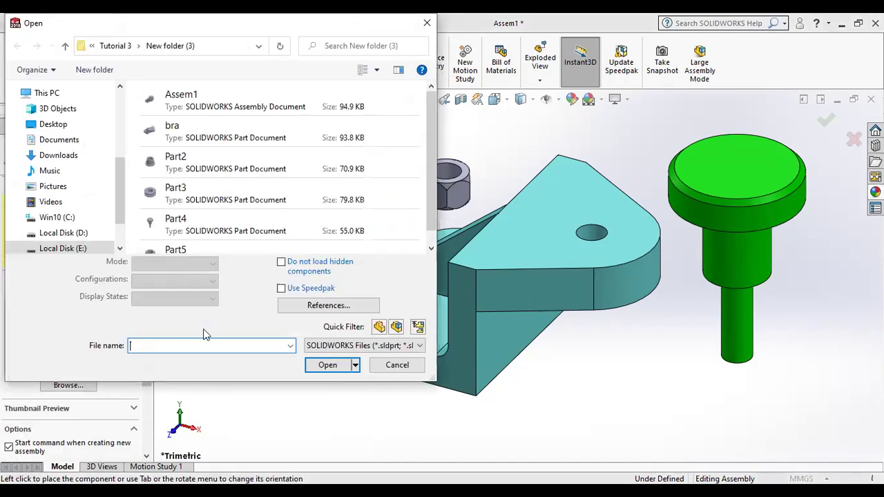
click(207, 172)
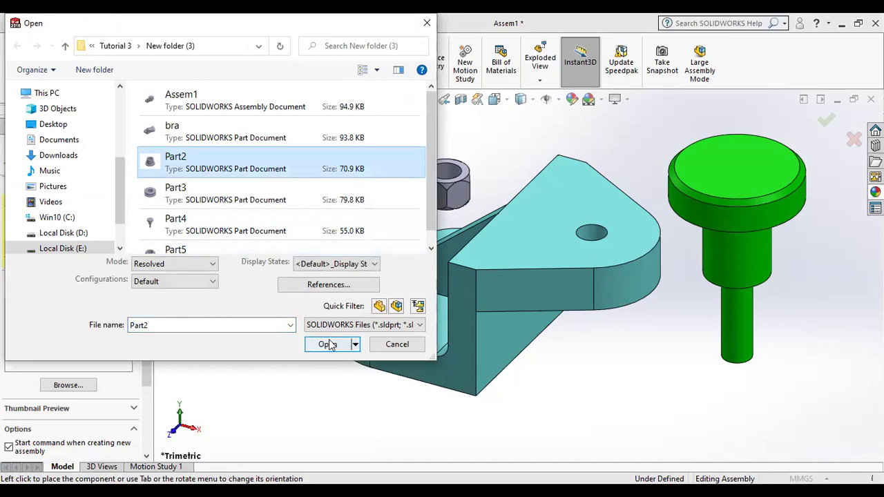
drag(427, 216, 430, 235)
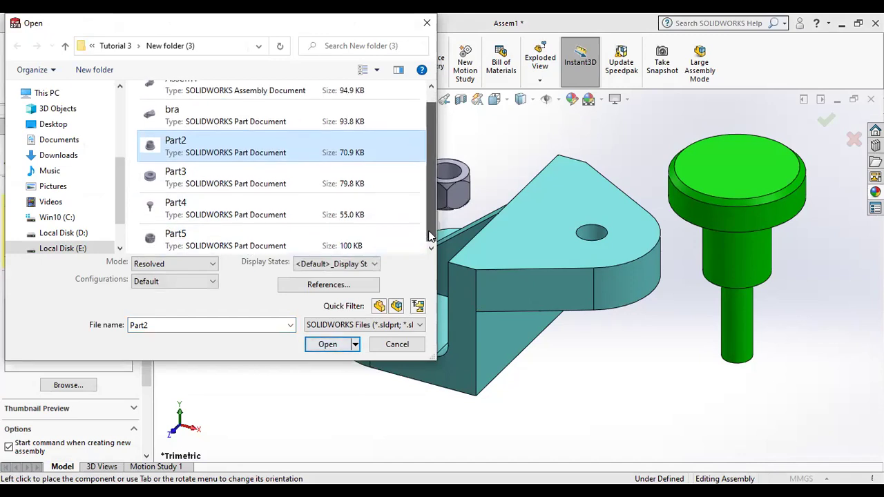
click(340, 345)
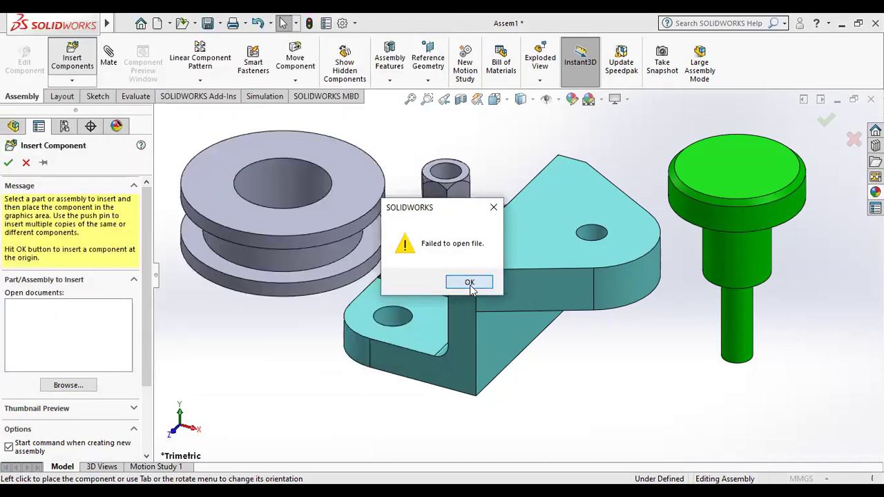
click(467, 283)
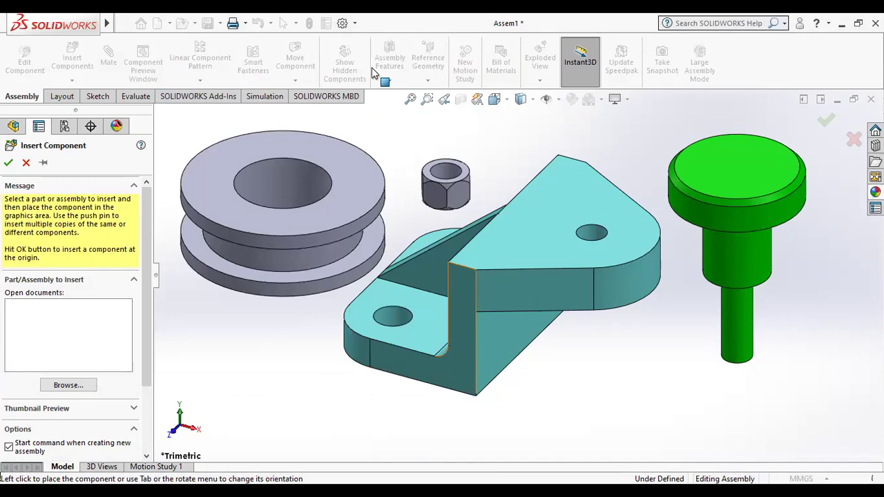
key(Escape)
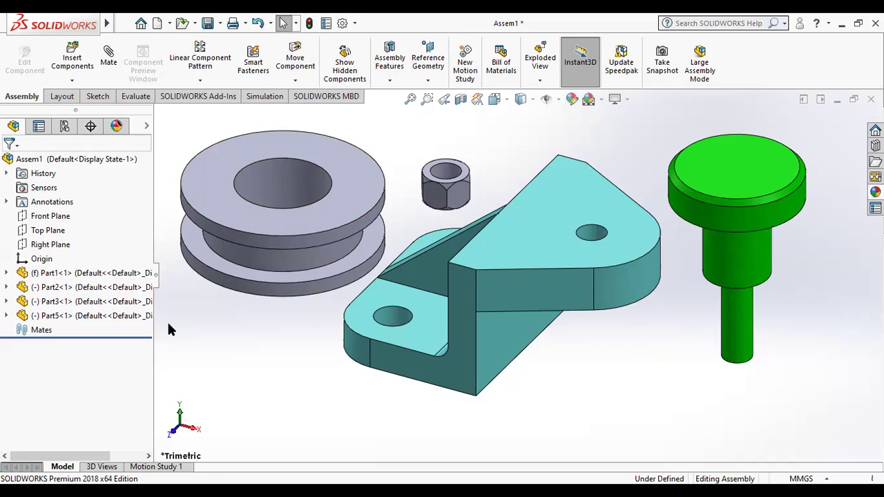
Insert Part4 and place the flanged bushing at the lower left below the pulley
click(63, 60)
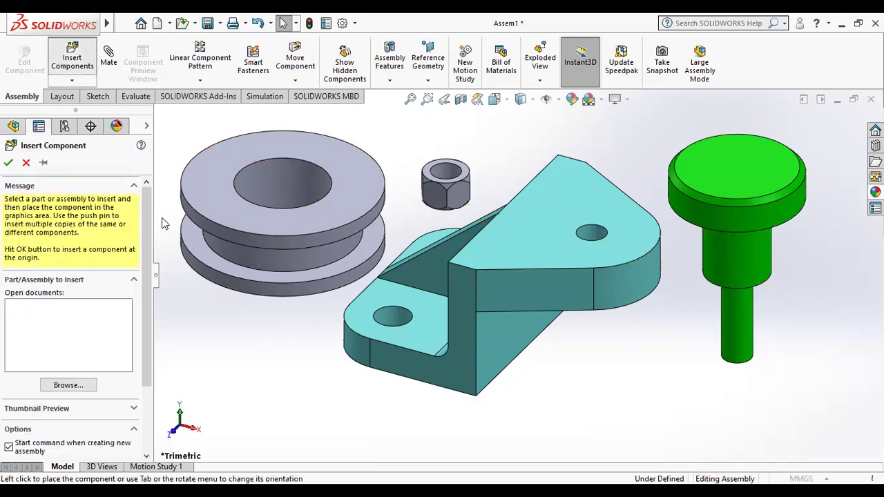
click(80, 387)
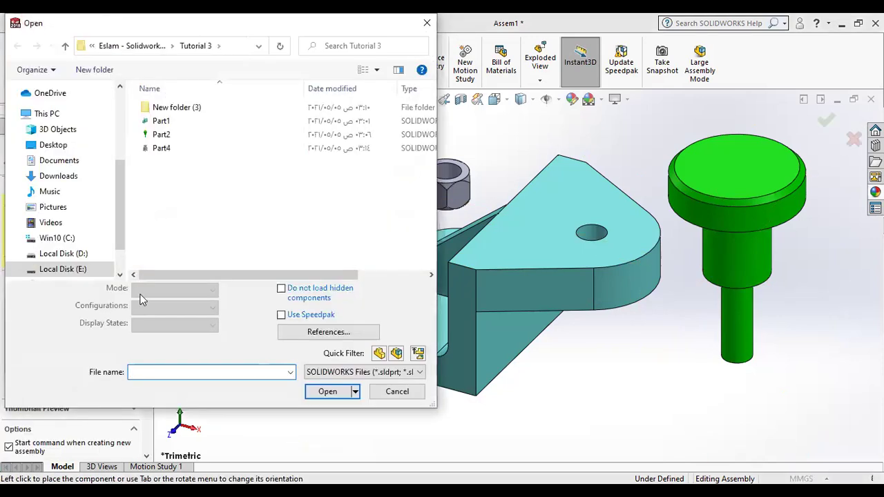
click(161, 148)
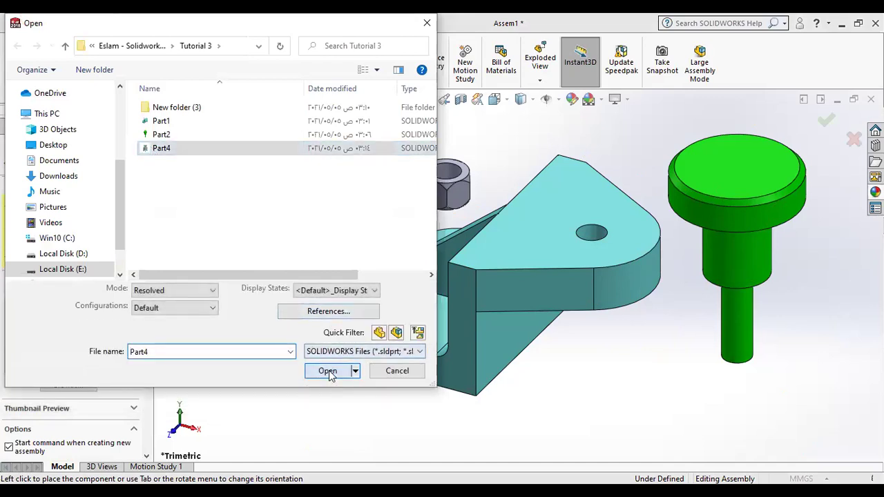
click(327, 372)
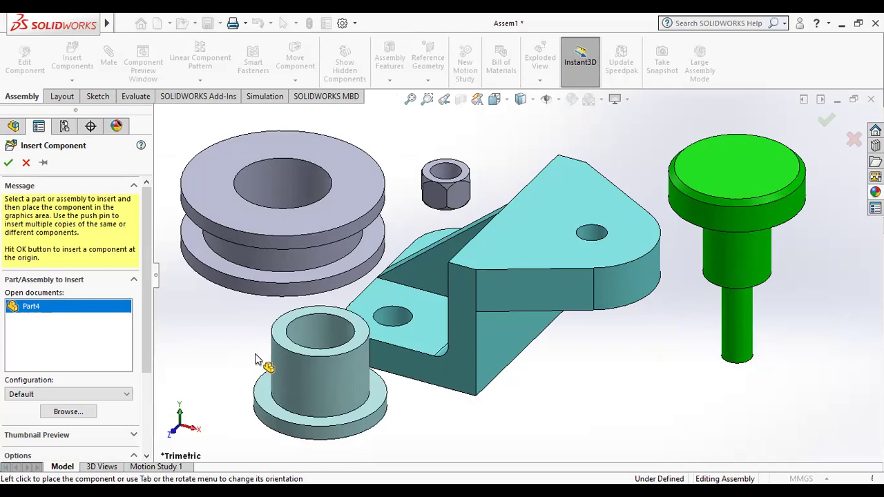
click(235, 345)
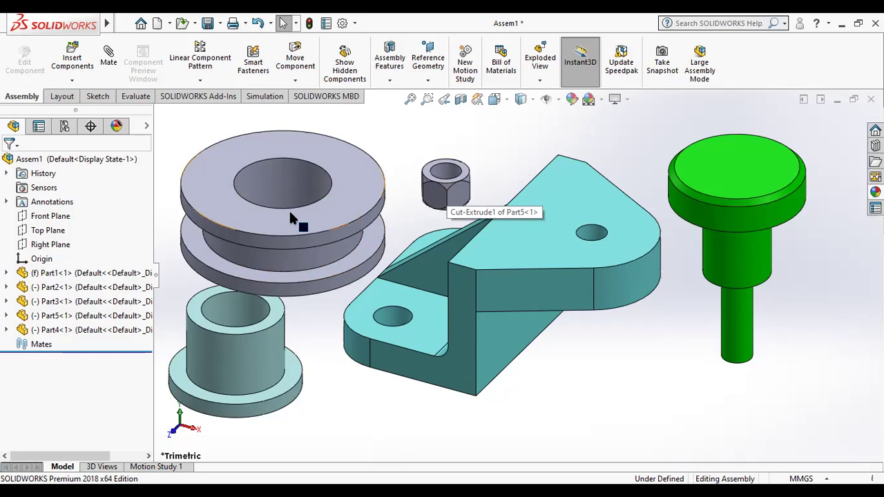
Start the Mate tool with all five components still unmated
scroll(332, 295, down, 2)
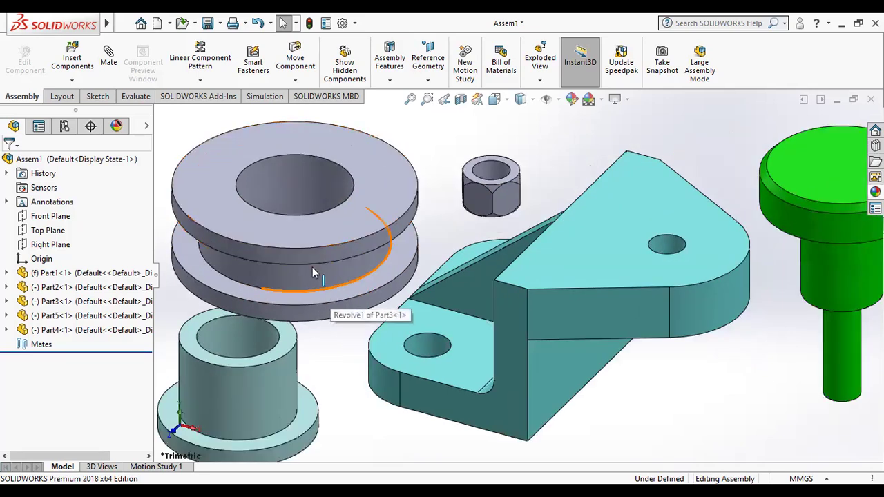
scroll(312, 266, up, 2)
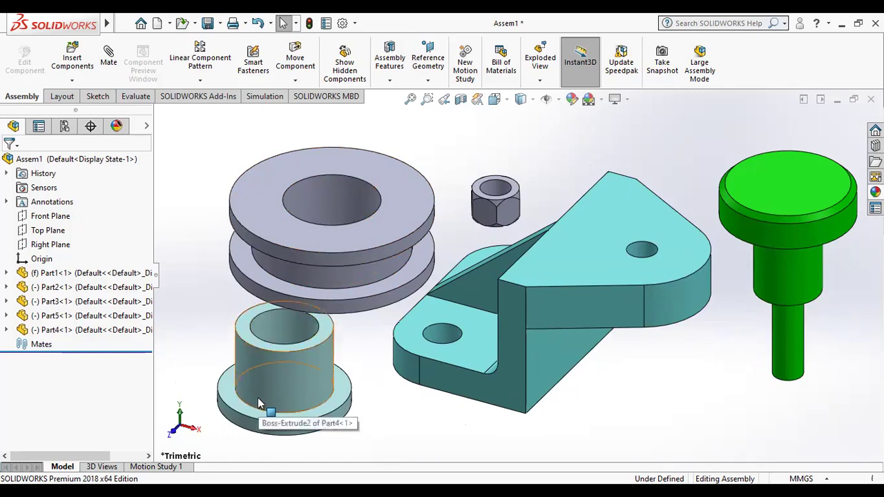
click(109, 51)
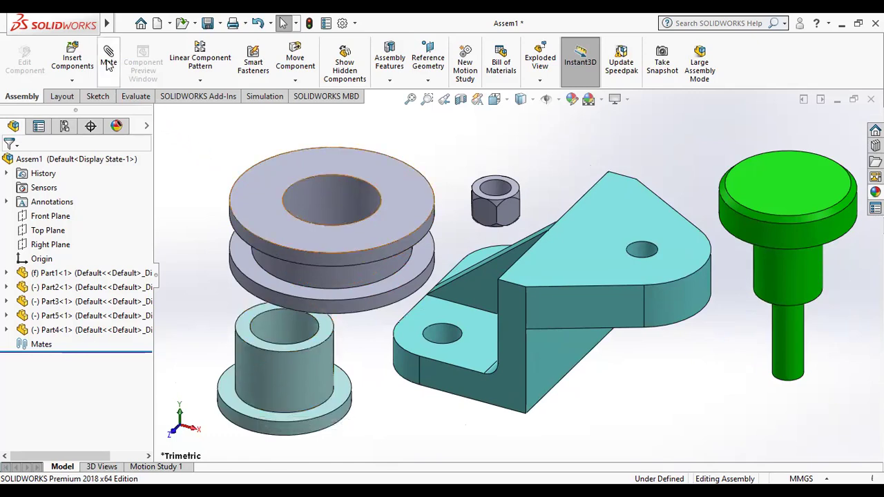
Centre the bushing in the pulley bore and rest the pulley's bottom face on the bushing flange
click(295, 381)
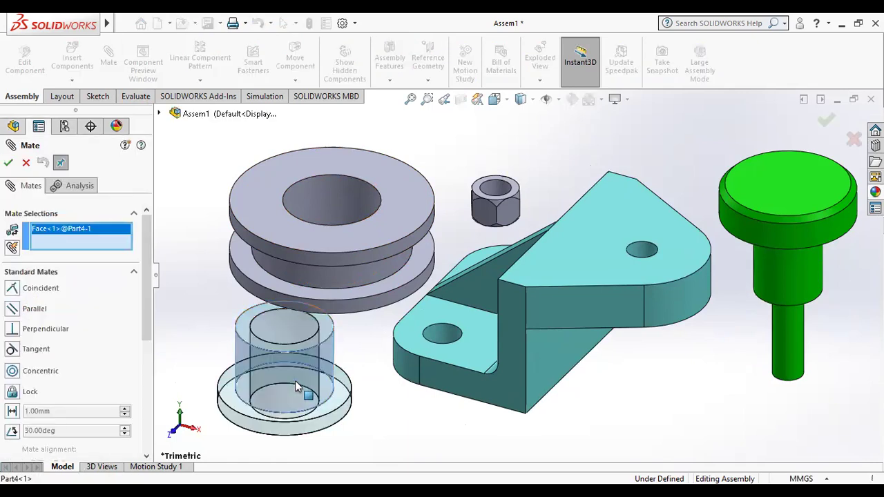
click(325, 200)
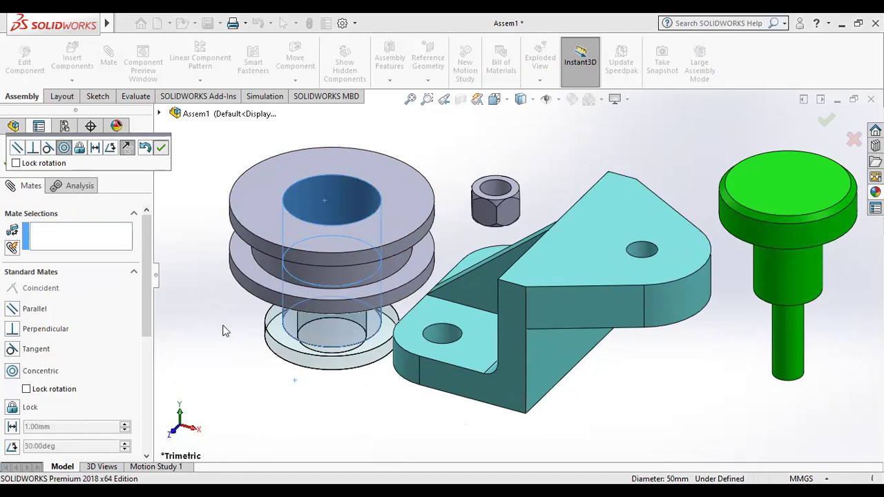
middle_drag(222, 350, 314, 254)
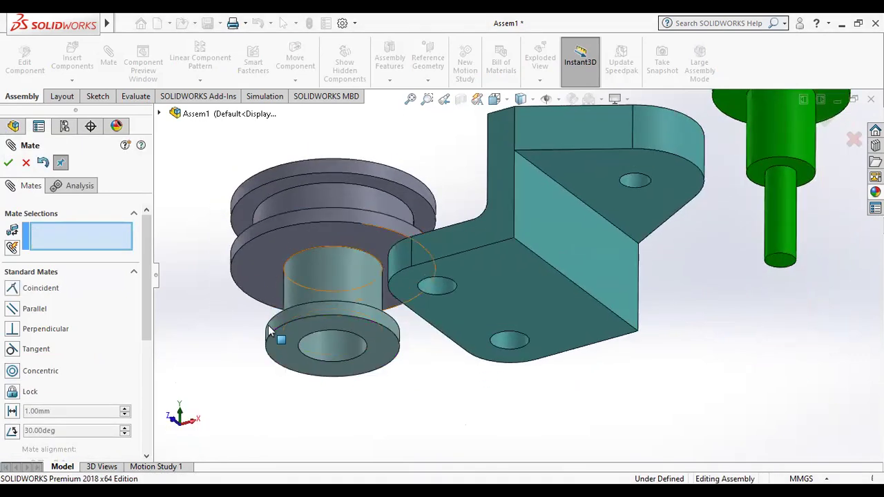
click(271, 350)
middle_drag(388, 391, 419, 380)
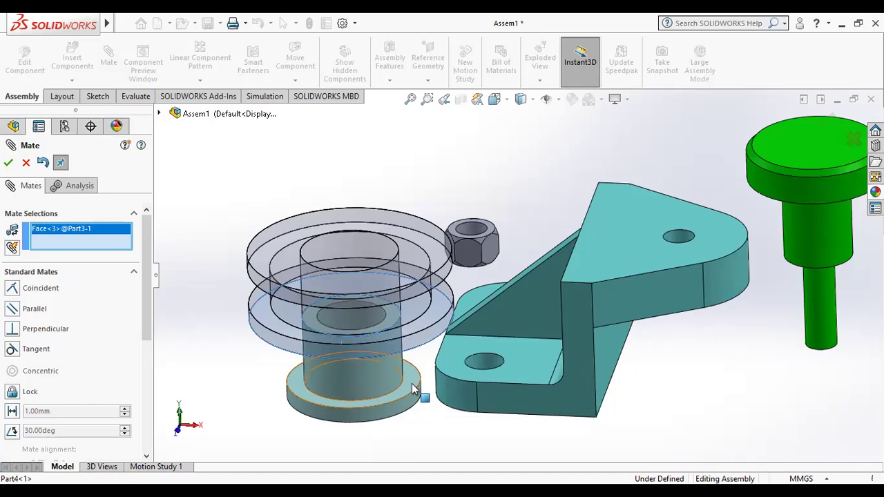
click(413, 389)
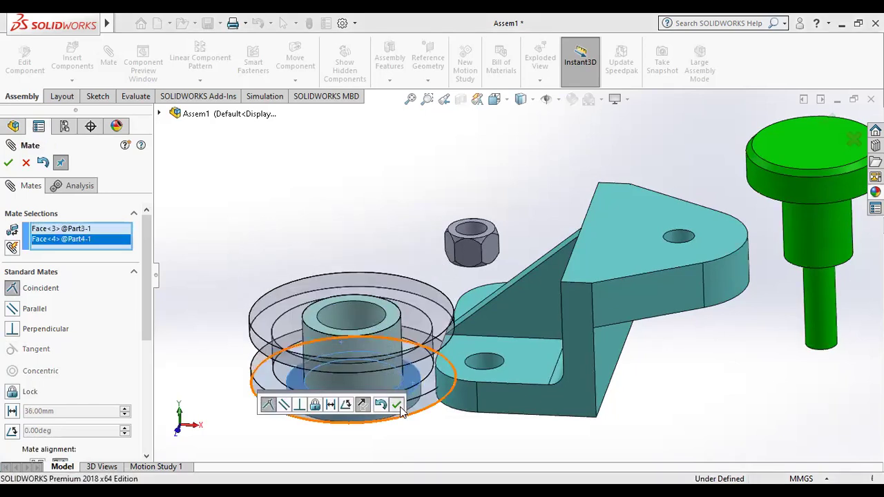
click(399, 406)
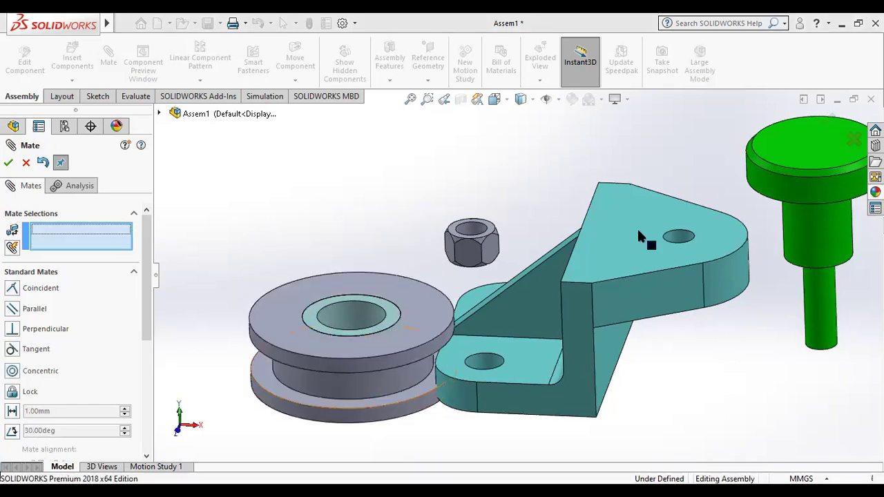
Make the green pin concentric with the bushing bore and seat its head on the pulley top
click(808, 233)
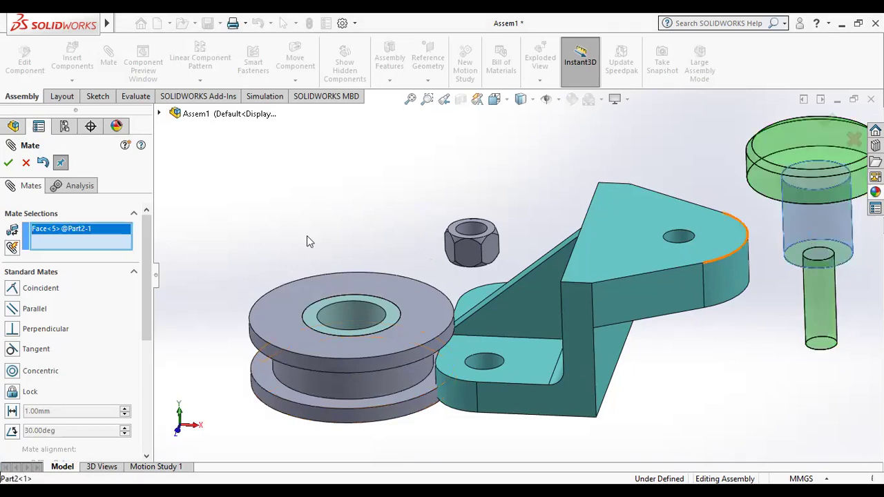
click(358, 315)
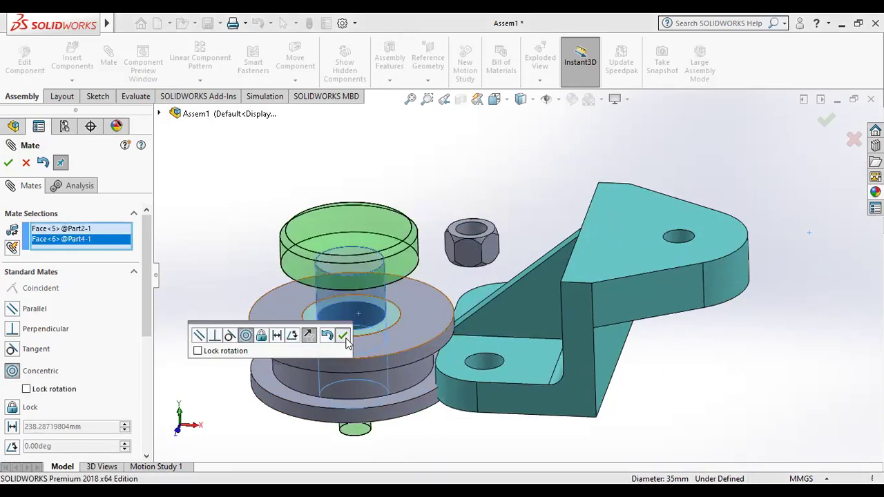
click(349, 334)
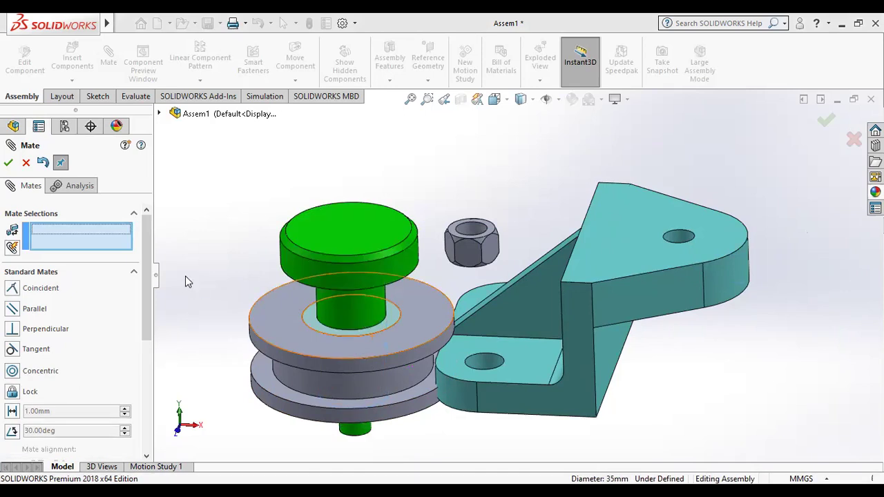
middle_drag(185, 205, 207, 189)
click(398, 236)
mouse_move(451, 405)
middle_down()
mouse_move(451, 446)
mouse_move(425, 320)
middle_up()
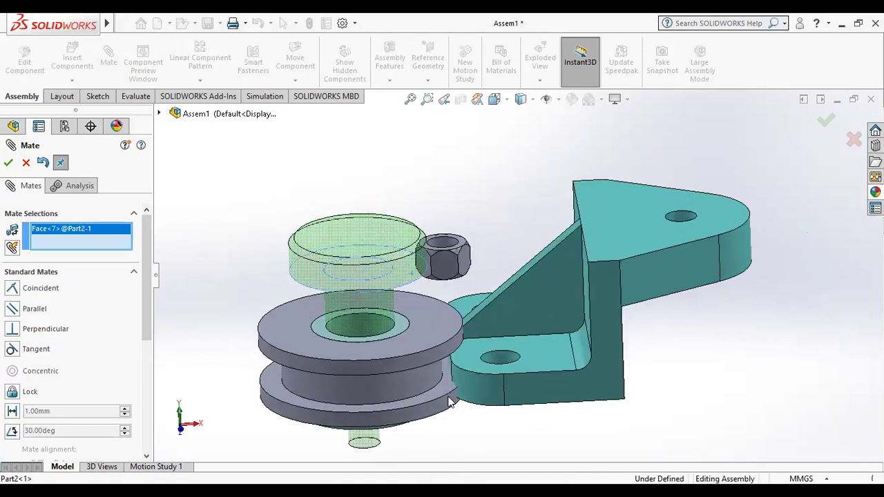
click(427, 329)
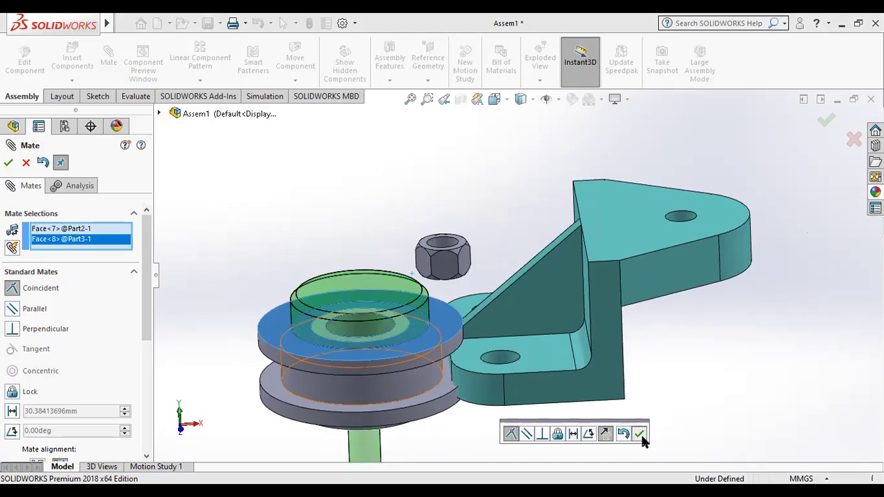
click(639, 434)
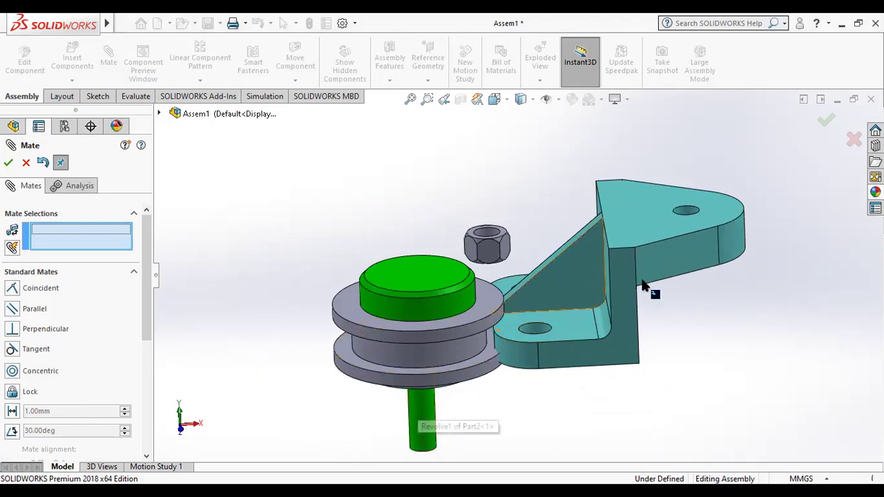
Mate the green shaft concentric with the hole in the bracket's top plate
click(426, 407)
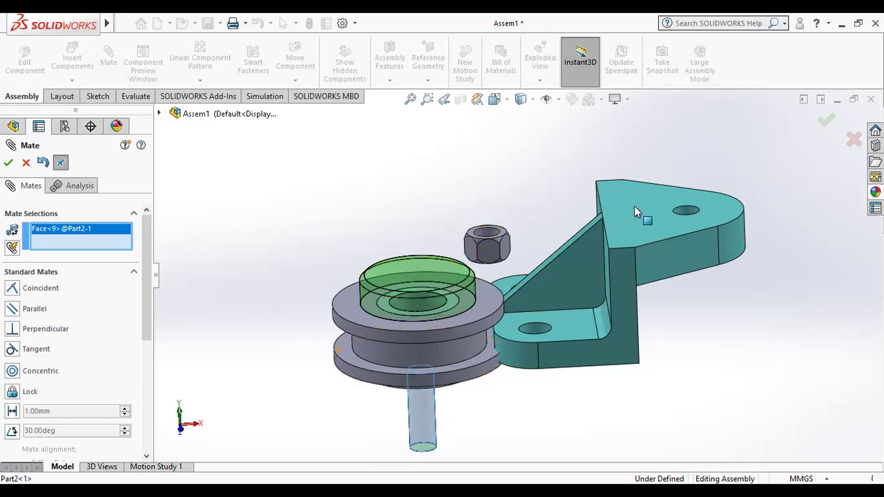
scroll(681, 212, down, 2)
scroll(681, 217, down, 3)
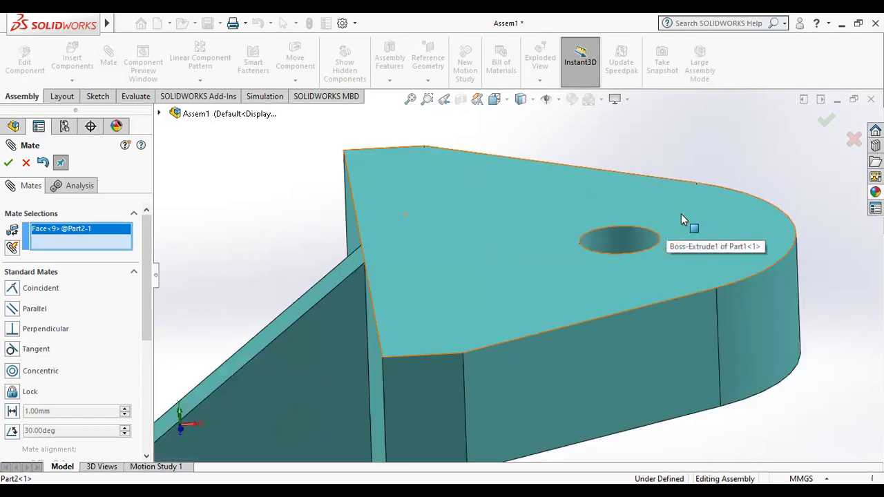
click(620, 246)
click(620, 245)
click(781, 228)
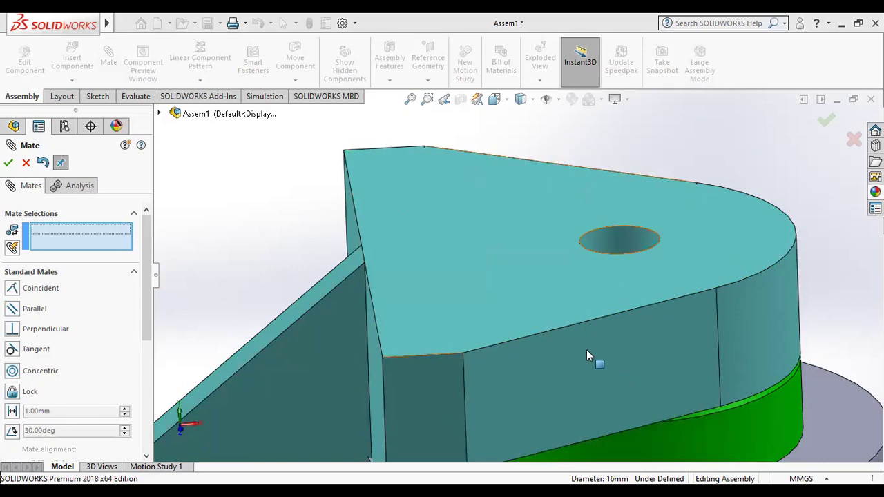
Lift the pulley stack and mate the bushing underside coincident with the bracket's top face
scroll(534, 263, up, 2)
scroll(534, 264, up, 2)
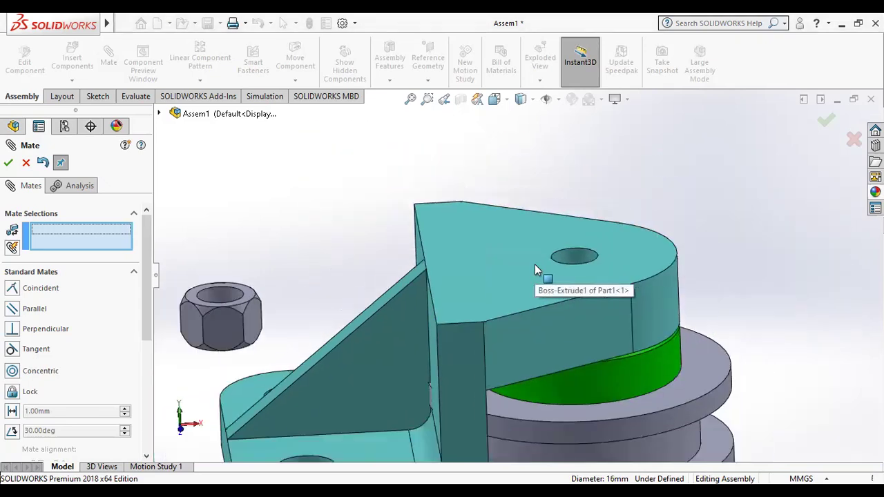
scroll(547, 369, up, 2)
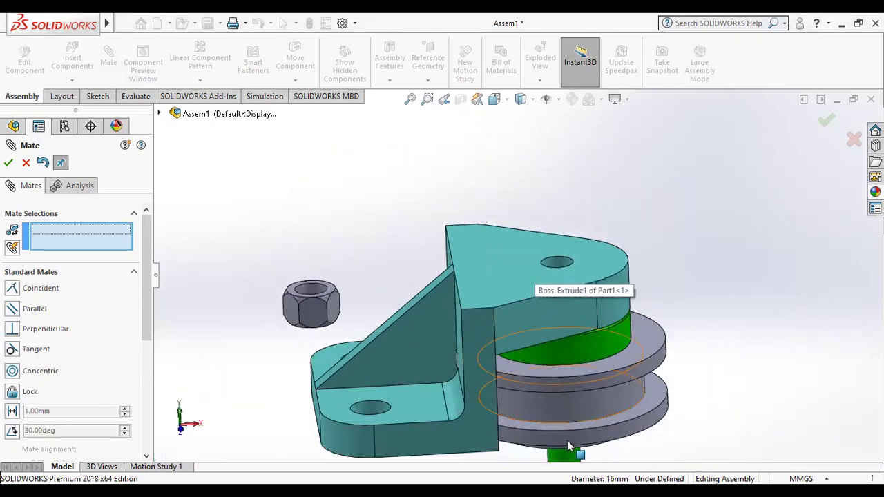
scroll(567, 447, up, 1)
mouse_move(569, 451)
mouse_down()
mouse_move(554, 226)
mouse_move(555, 315)
mouse_move(540, 222)
mouse_up()
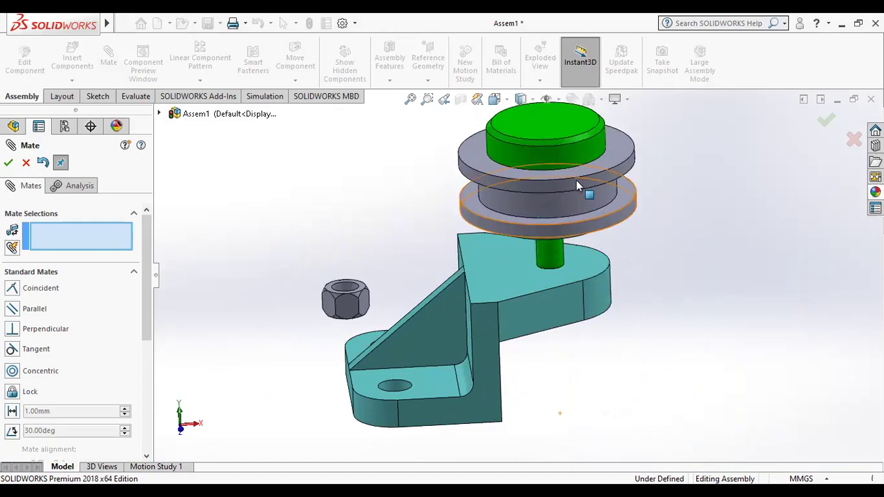
mouse_move(576, 180)
middle_down()
mouse_move(571, 160)
mouse_move(582, 190)
middle_up()
click(582, 190)
middle_drag(629, 247, 633, 375)
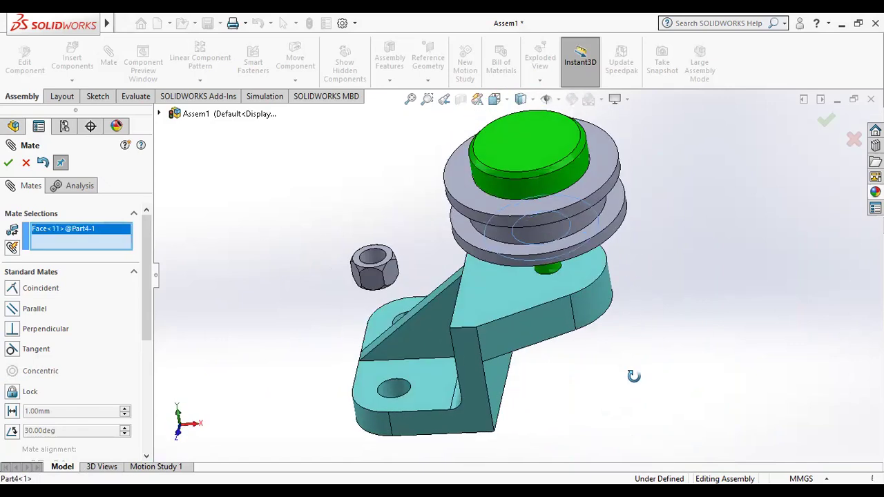
click(571, 285)
mouse_move(650, 353)
click(802, 359)
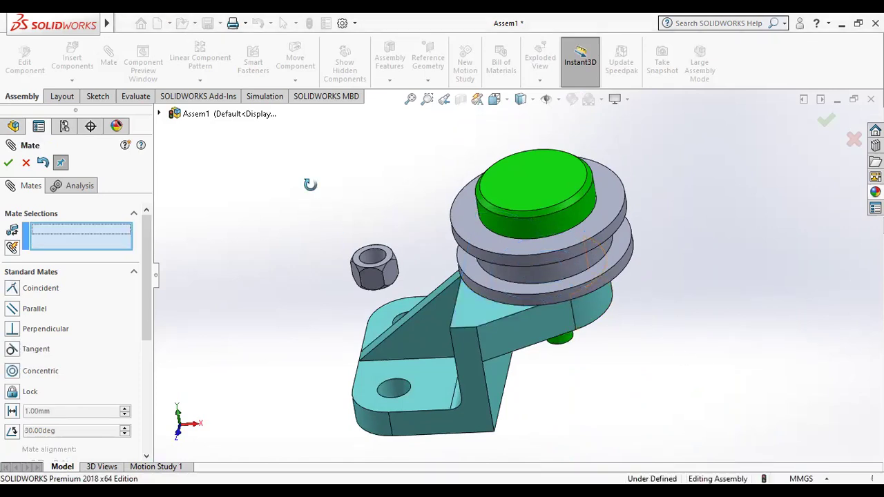
middle_drag(322, 220, 296, 99)
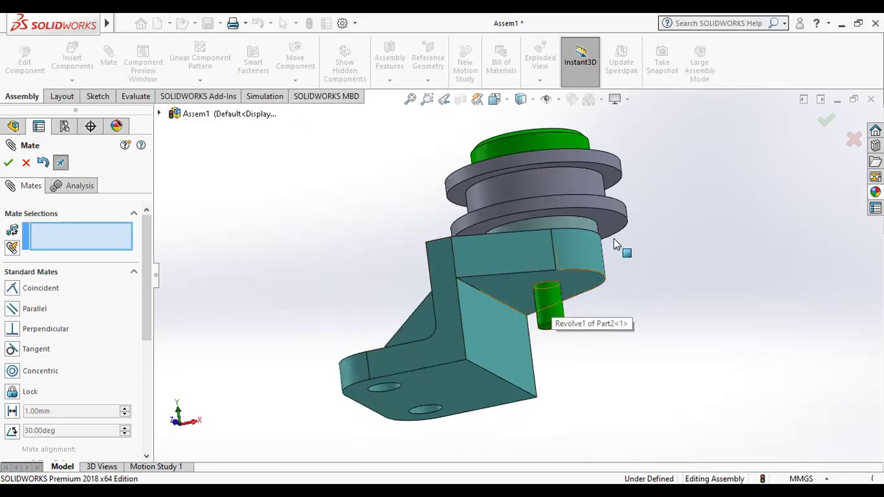
Minimize Assem1 and create a new blank part, Part6
click(837, 104)
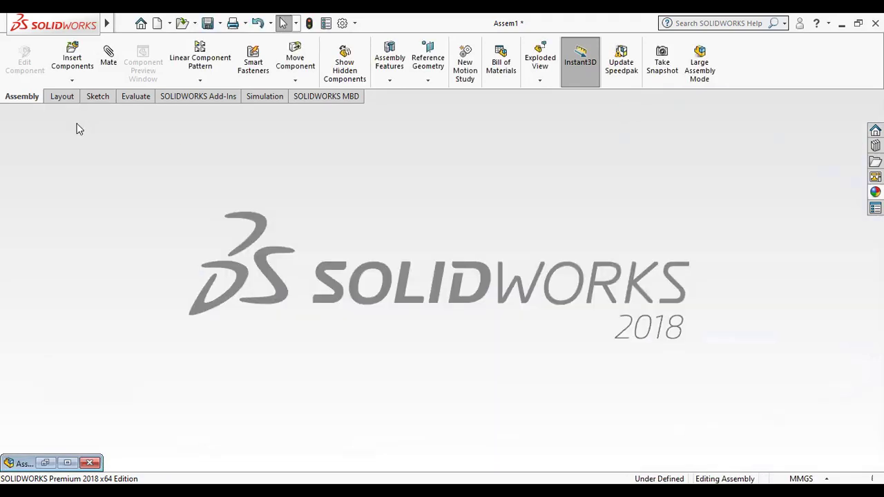
click(158, 23)
click(494, 406)
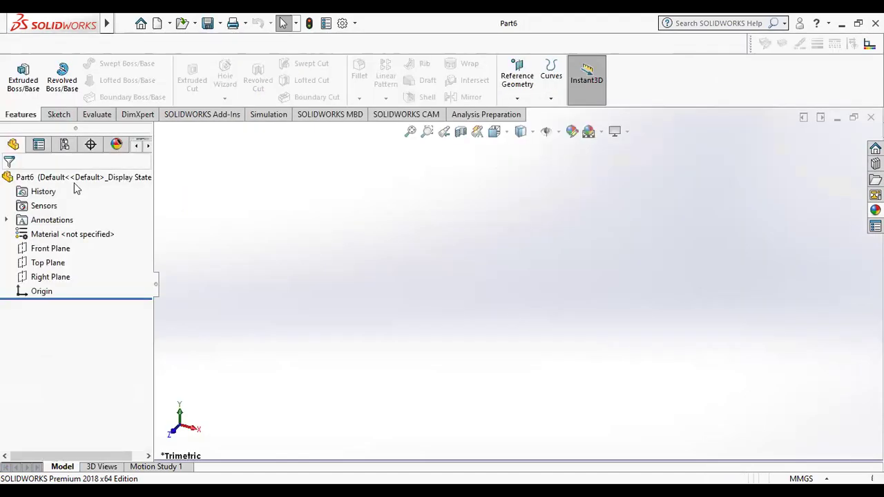
click(48, 253)
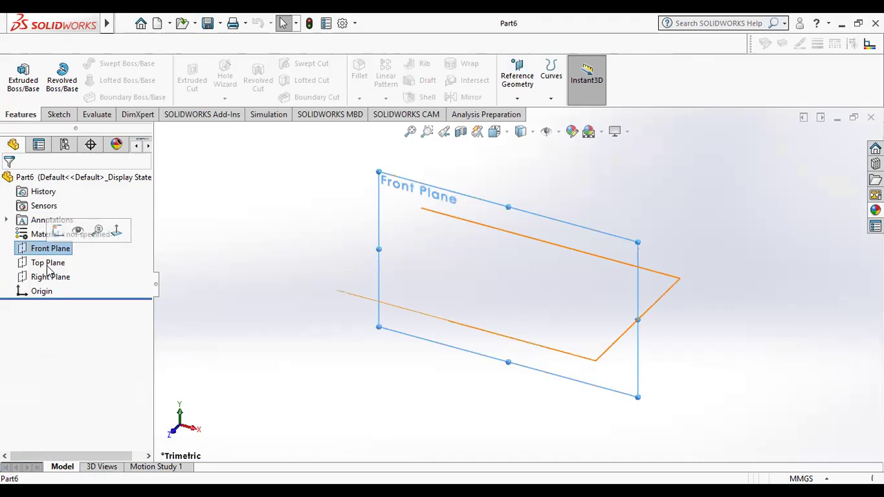
Sketch an outer and a smaller inner circle, both centred on the origin, on the Top Plane
click(49, 268)
click(60, 246)
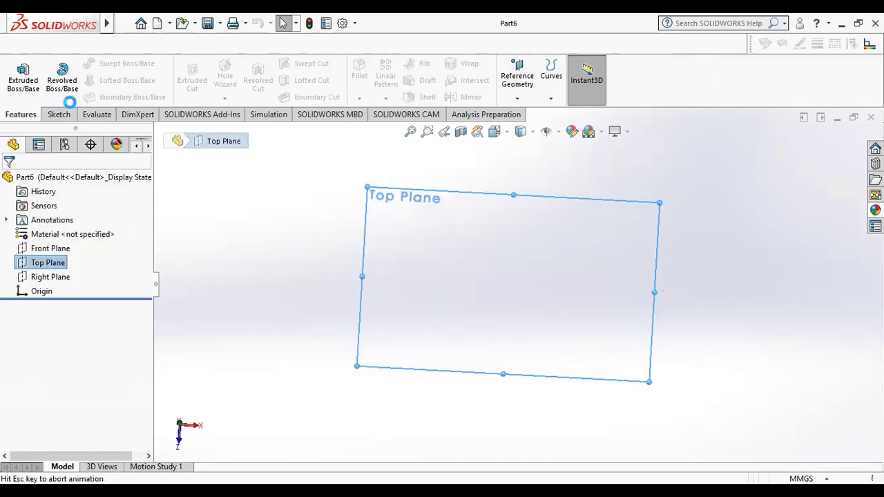
click(111, 63)
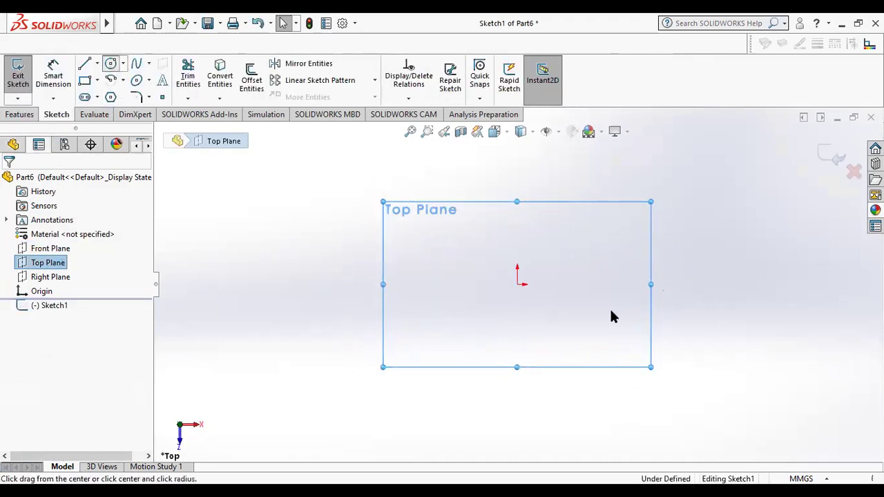
click(517, 284)
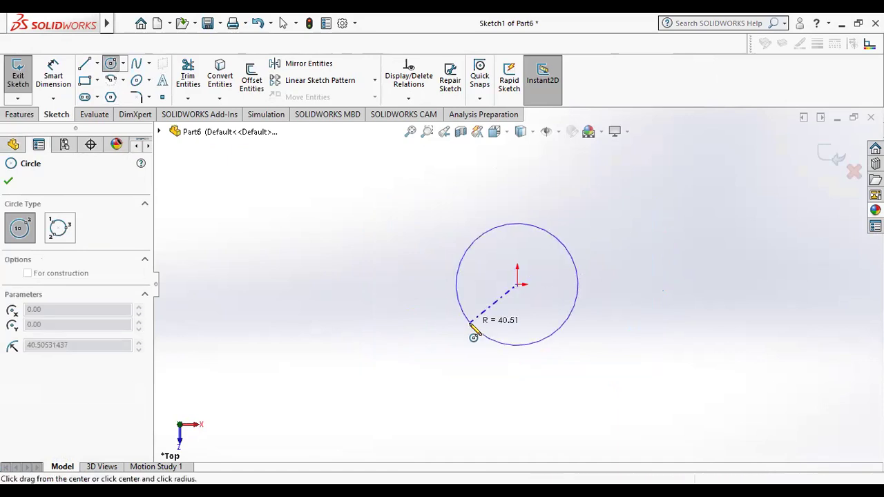
click(474, 334)
click(517, 284)
click(489, 294)
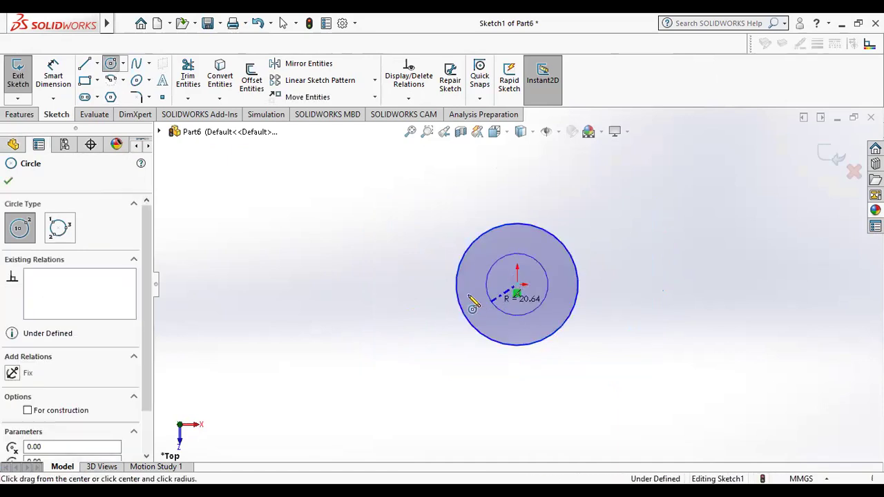
click(10, 183)
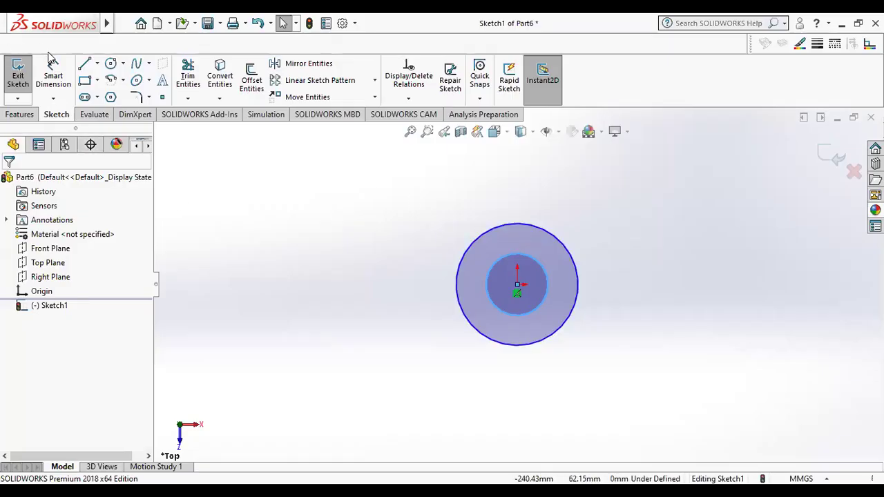
click(53, 76)
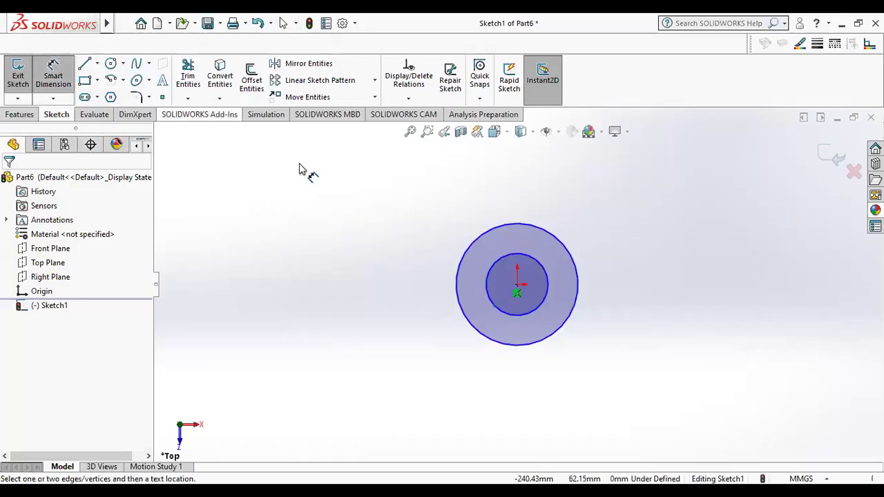
Dimension the outer circle to Ø45 mm and the inner circle to Ø17 mm
click(466, 211)
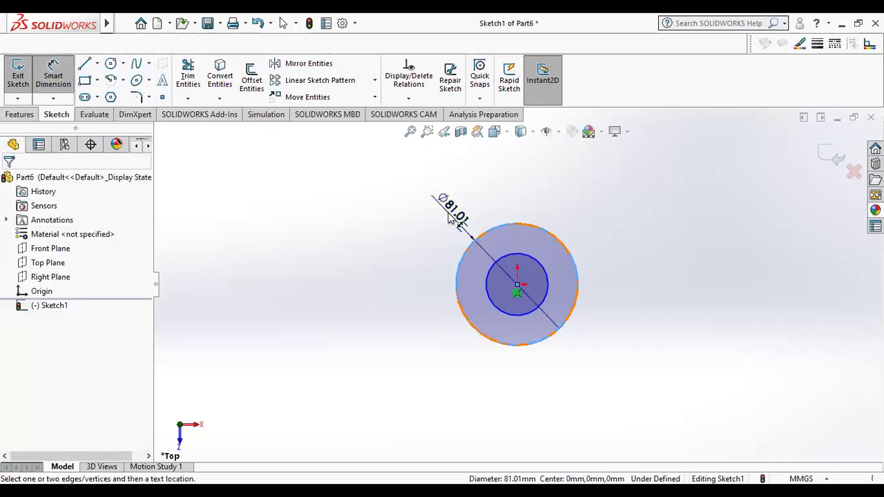
click(450, 218)
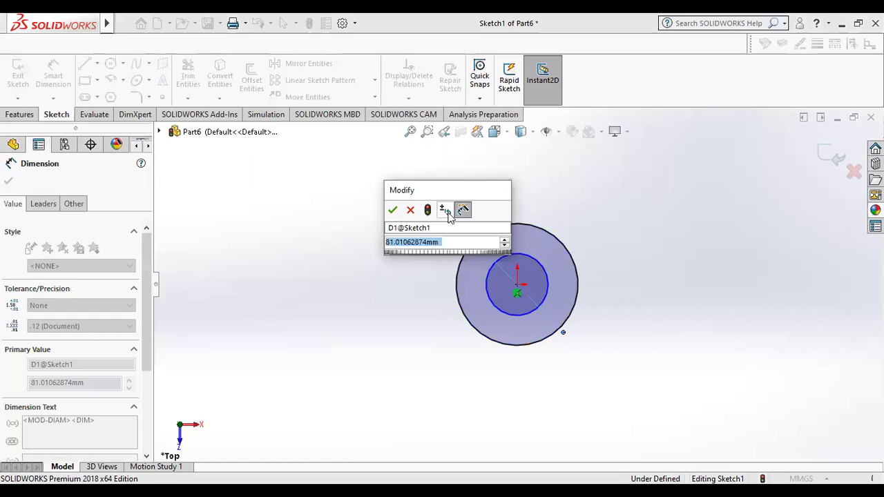
text(45)
key(Return)
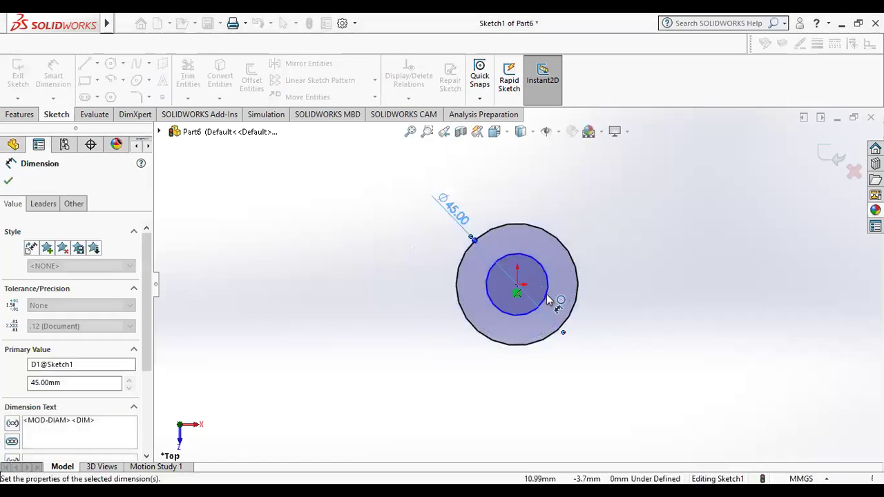
click(547, 297)
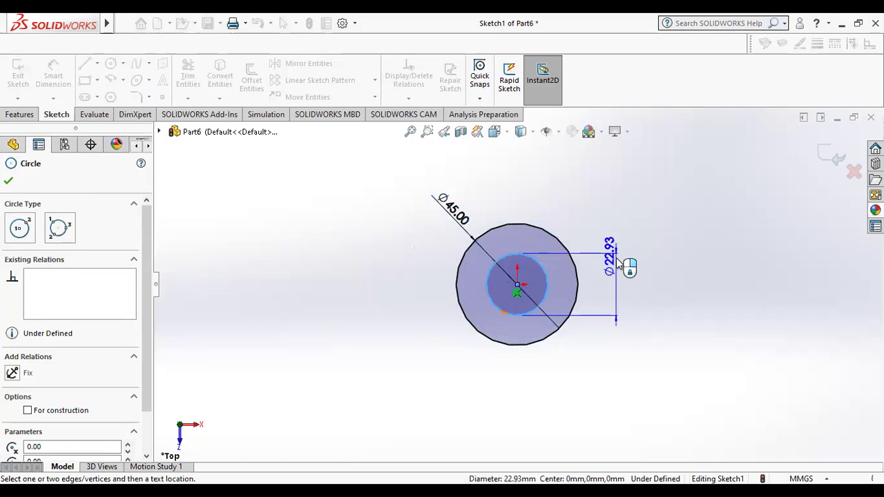
click(620, 265)
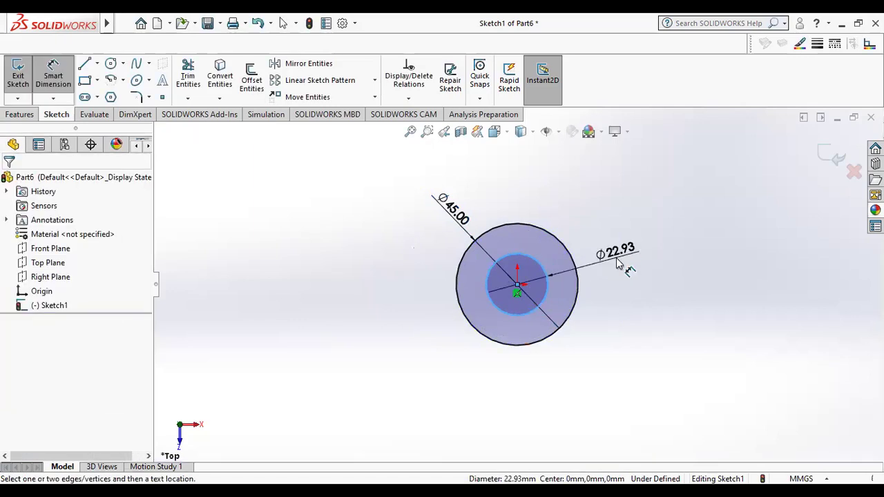
text(17)
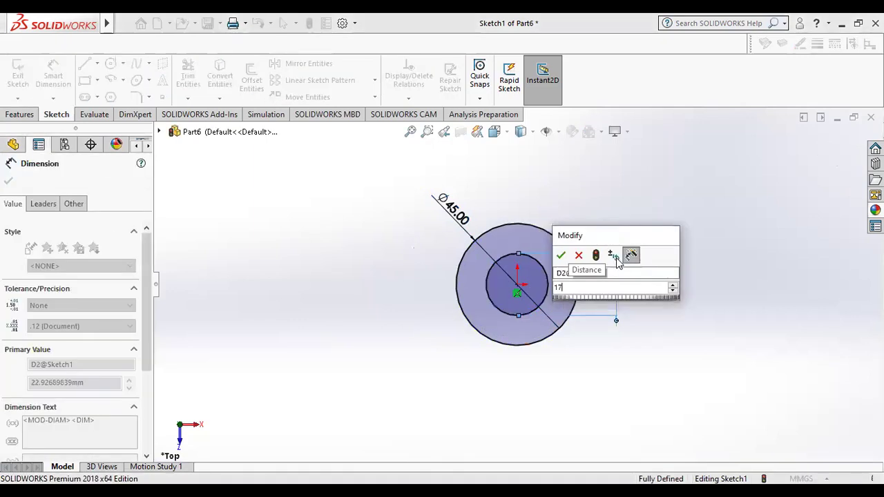
key(Return)
click(8, 181)
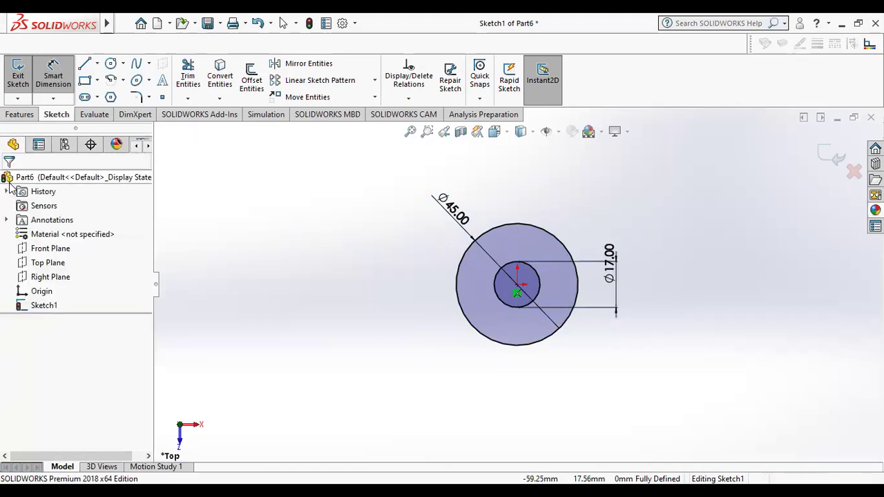
click(19, 114)
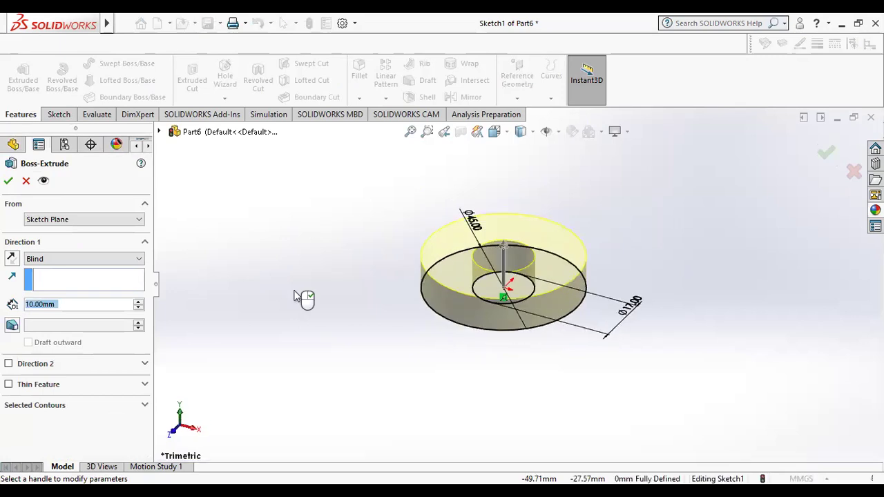
Extrude the ring 6 mm into Boss-Extrude1, then start editing the washer's appearance
text(6)
key(Return)
click(9, 181)
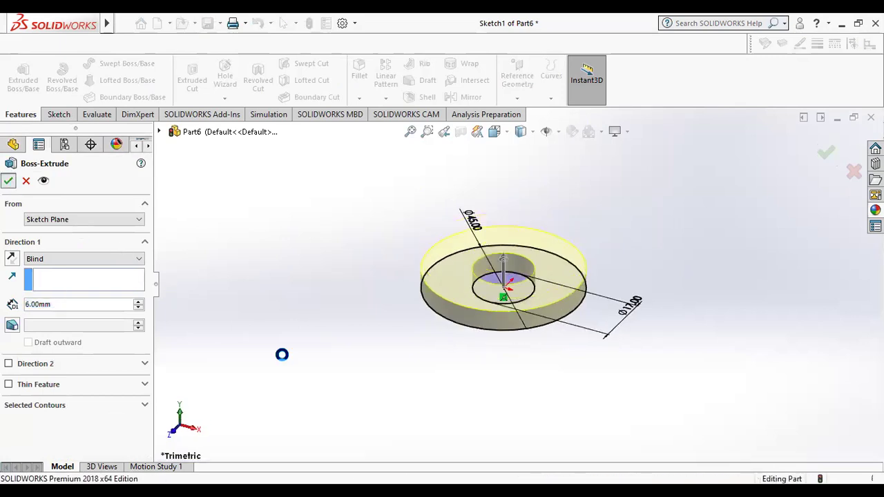
click(407, 429)
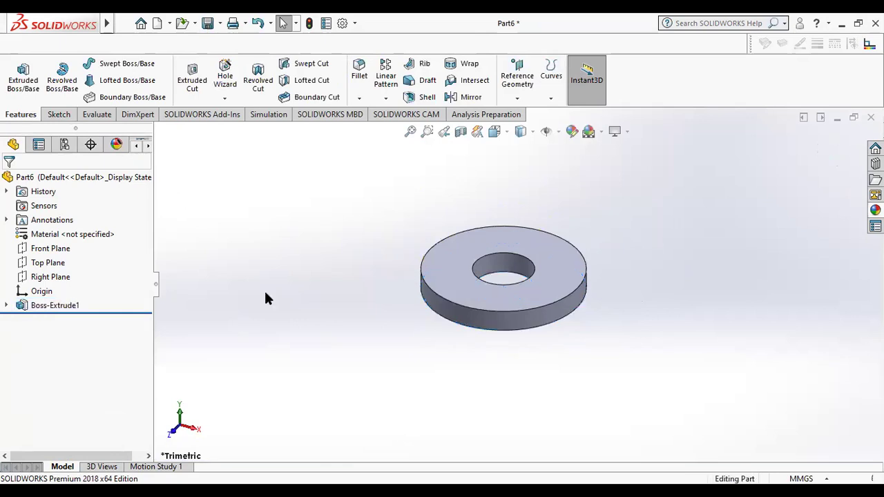
click(572, 131)
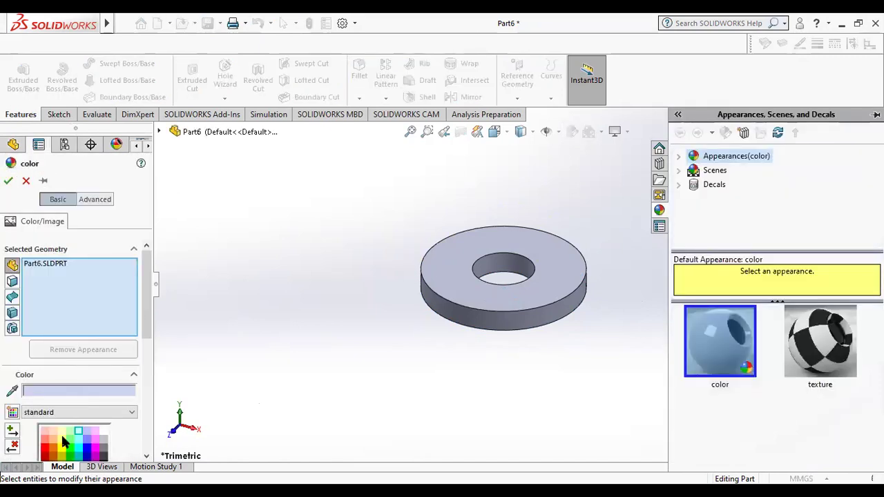
Colour the washer bright yellow
click(62, 439)
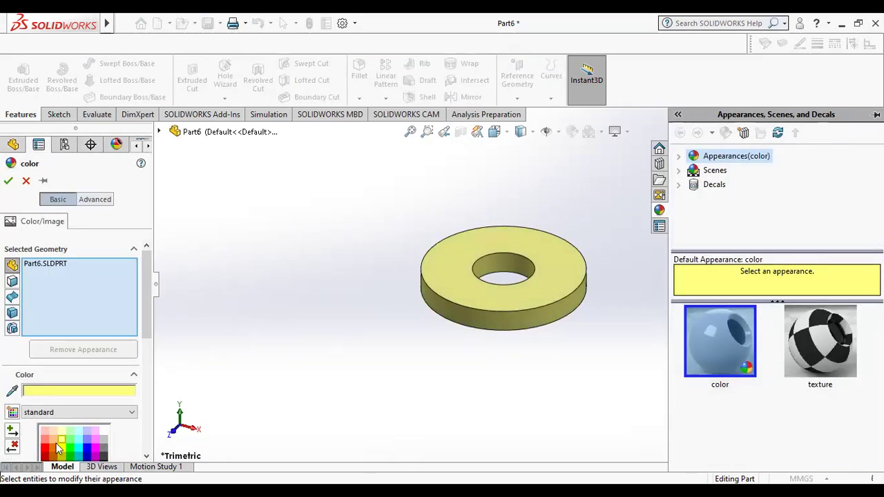
click(61, 450)
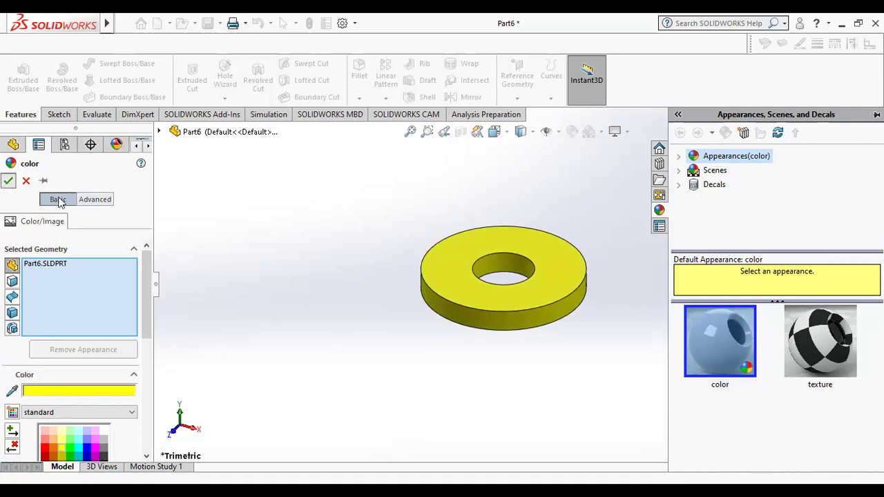
click(9, 180)
Save the washer as Part6 and switch back to the Assem1 assembly
key(ctrl+s)
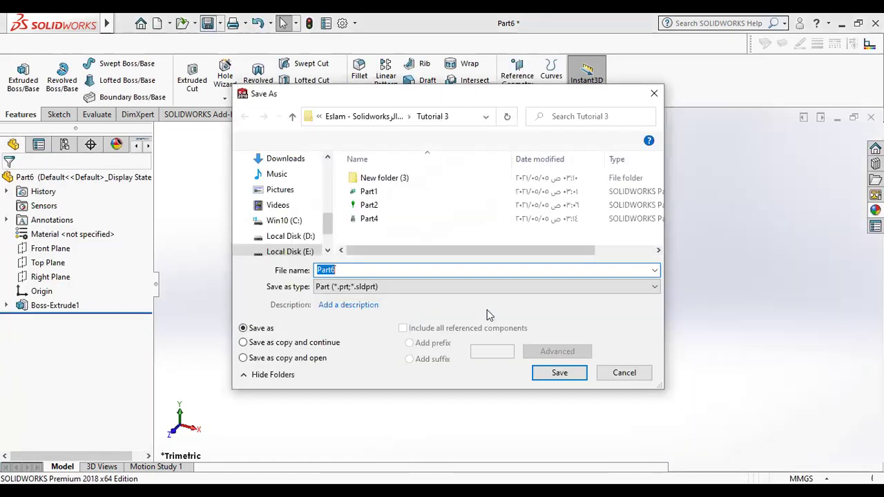
click(561, 373)
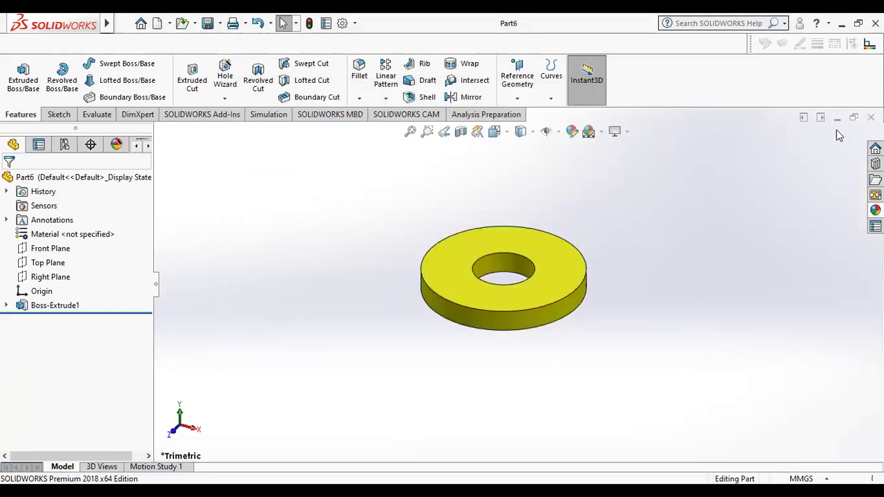
click(870, 117)
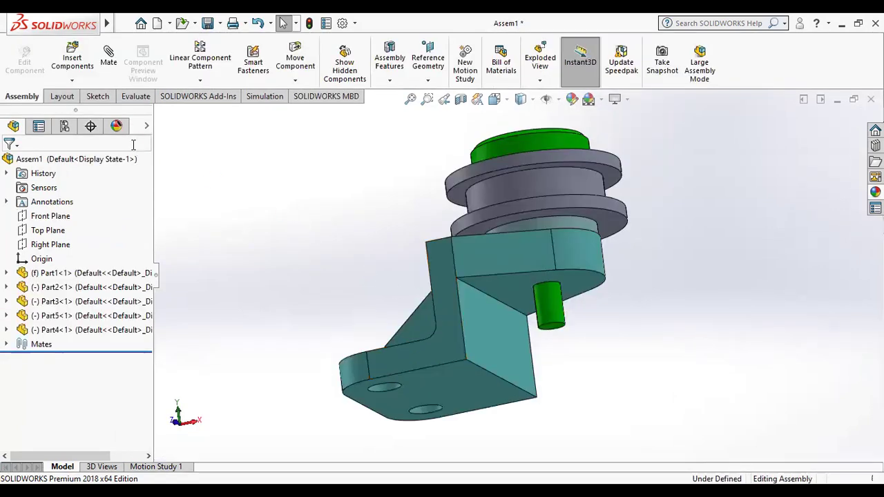
Insert Part6 from the folder and drop the yellow washer beside the bracket
click(84, 66)
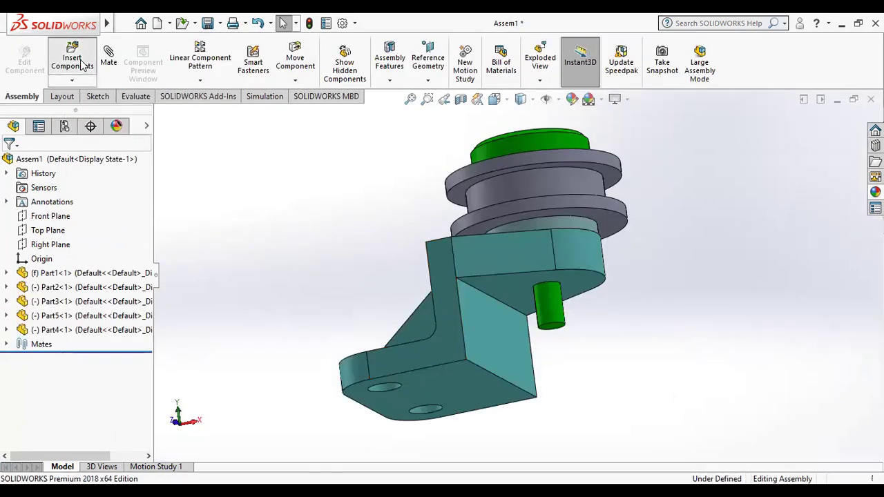
click(90, 385)
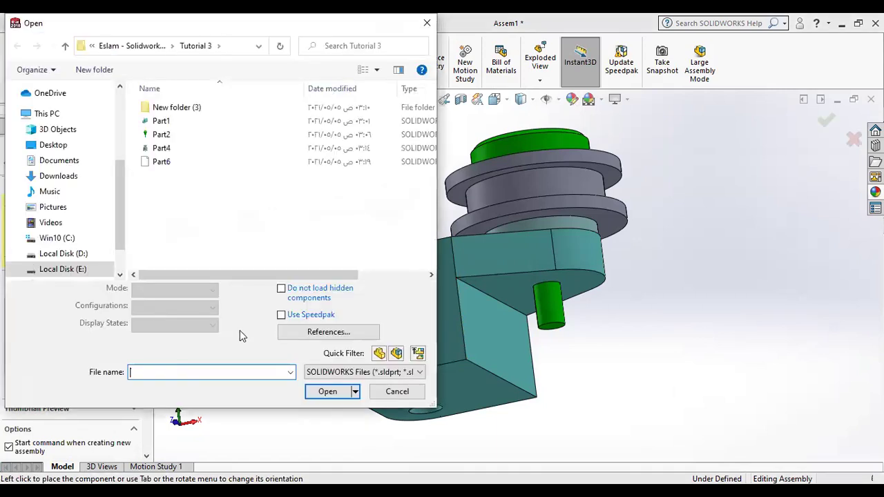
double_click(169, 166)
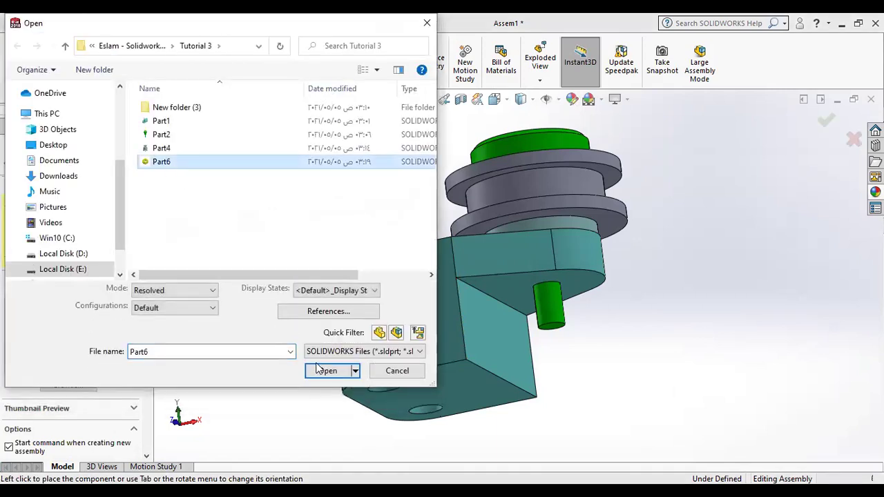
click(320, 373)
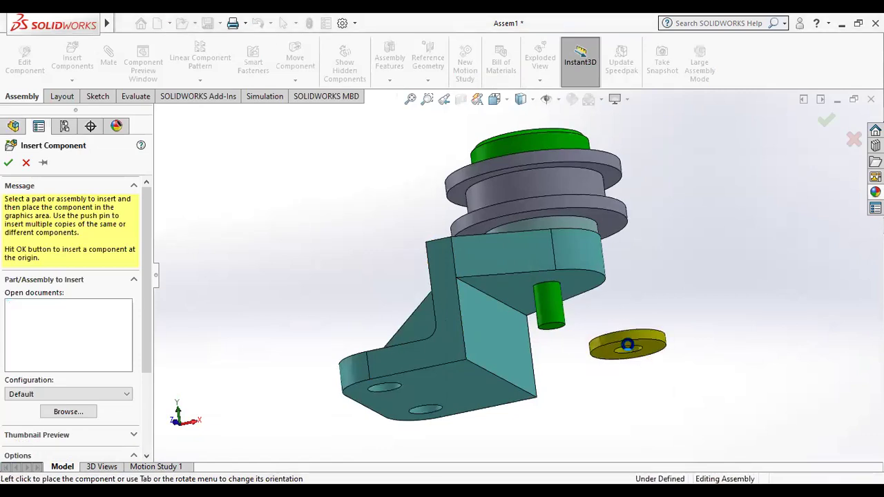
click(630, 348)
middle_drag(680, 302, 677, 375)
scroll(635, 337, down, 2)
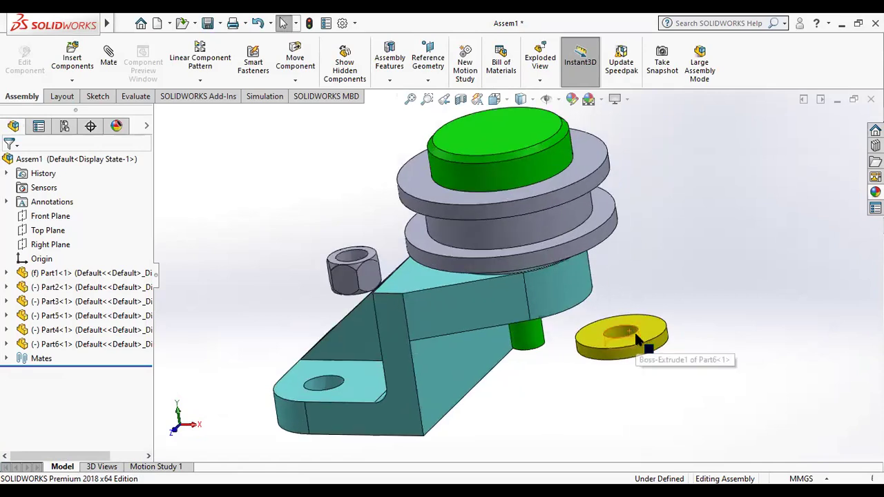
scroll(634, 332, down, 3)
scroll(625, 318, down, 3)
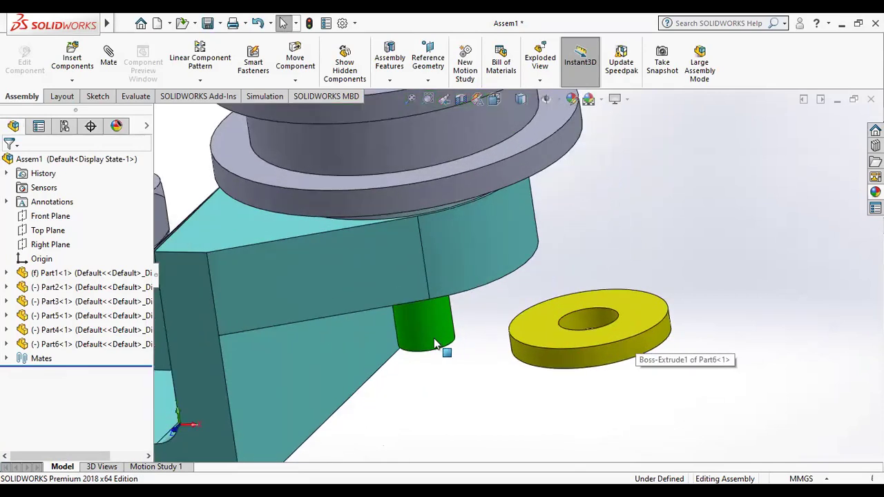
Mate the washer hole concentric with the green pin
click(109, 56)
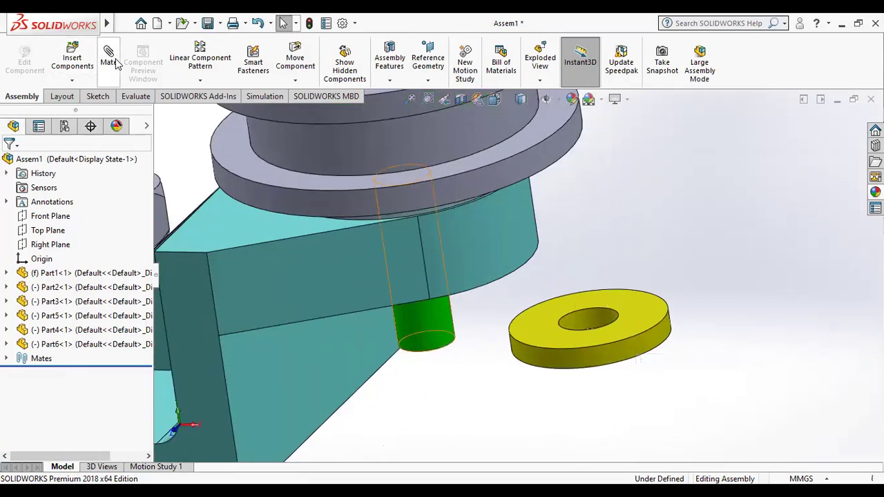
click(602, 323)
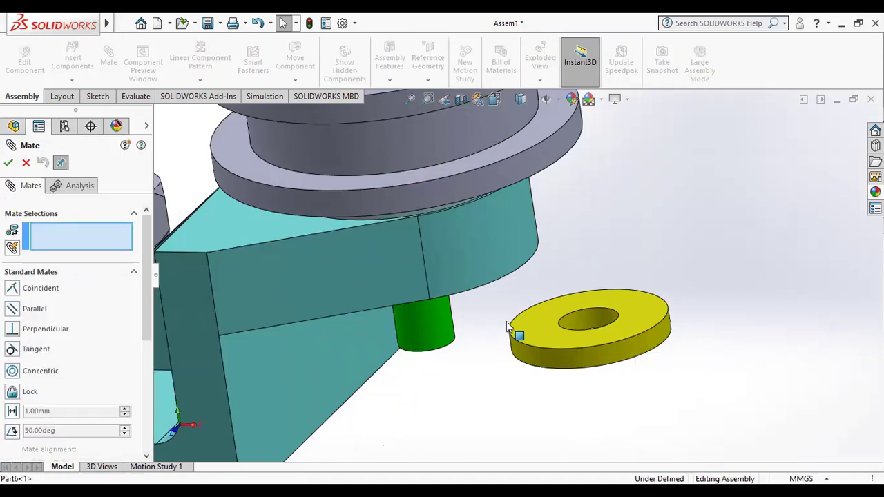
click(435, 320)
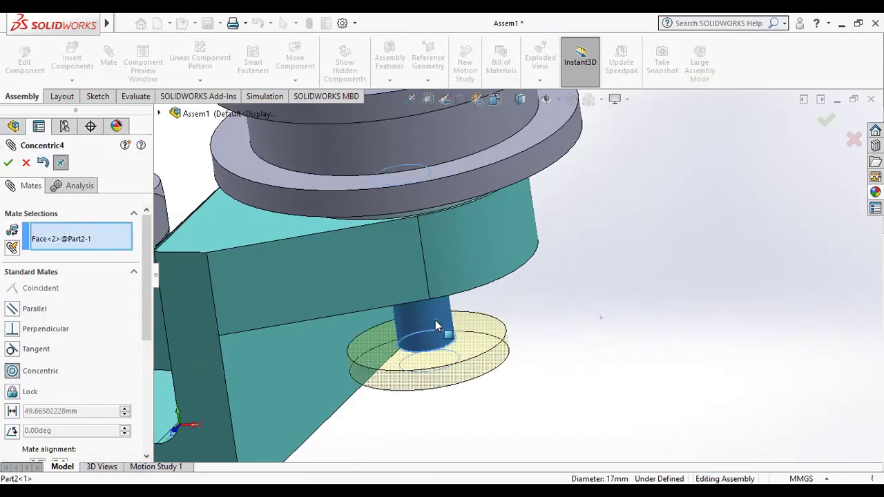
click(422, 343)
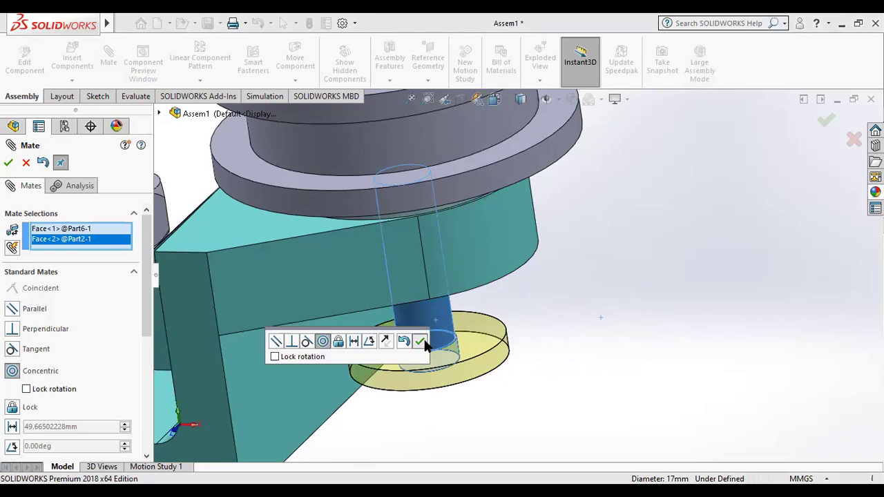
Mate the washer's flat face coincident with the bracket's underside face
click(474, 337)
middle_drag(592, 349, 564, 295)
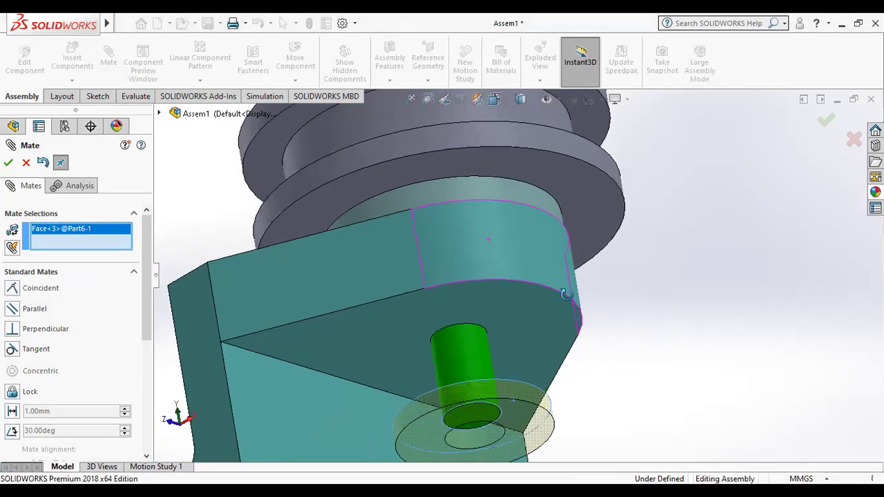
click(531, 315)
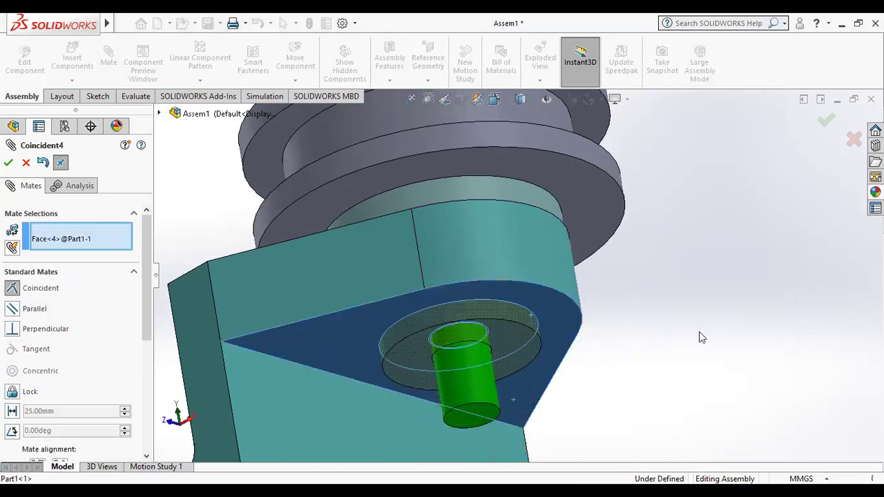
click(680, 339)
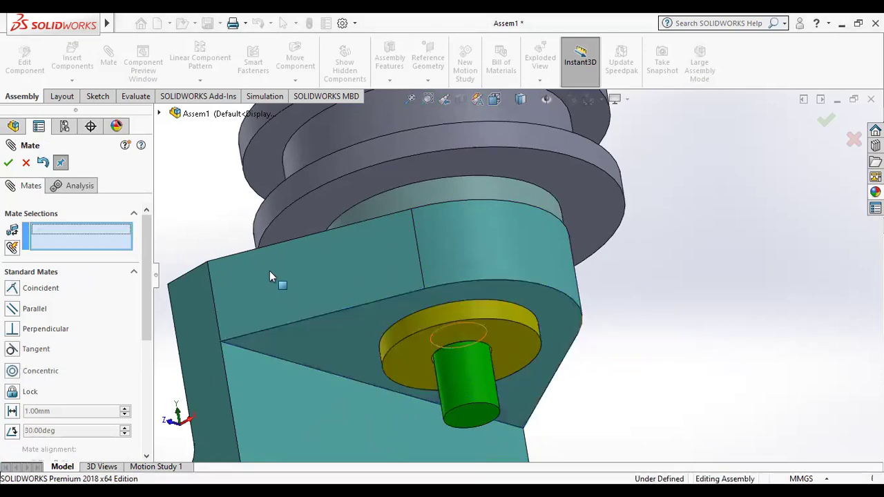
Mate the hex nut's hole concentric with the green pin
scroll(270, 276, down, 2)
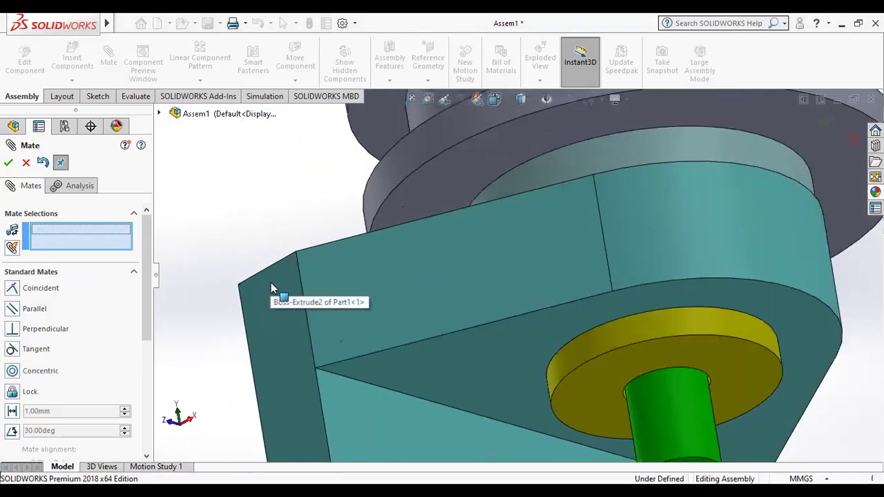
key(f)
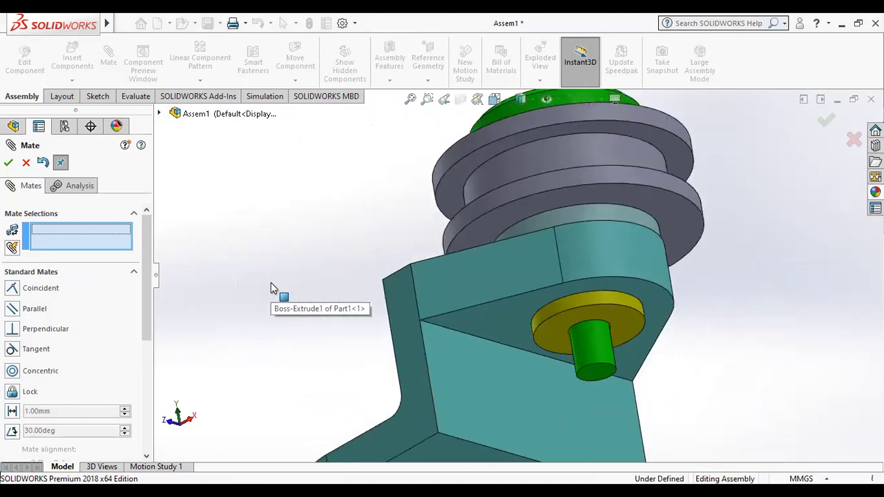
scroll(297, 296, down, 3)
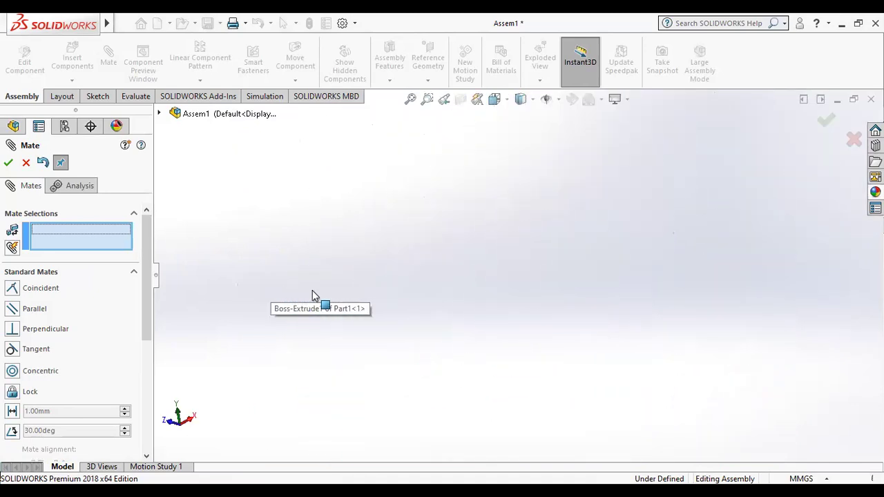
click(410, 101)
mouse_move(415, 186)
middle_down()
mouse_move(420, 205)
mouse_move(463, 224)
mouse_move(522, 293)
middle_up()
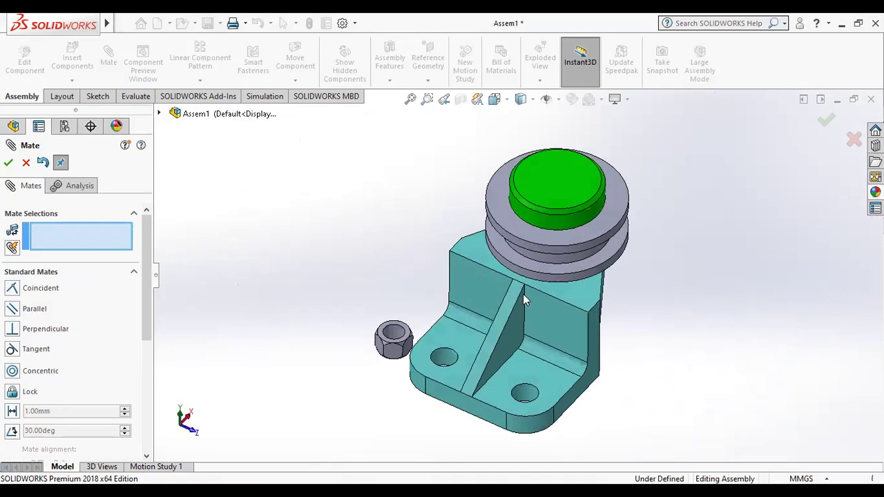
click(385, 337)
middle_drag(594, 352, 578, 298)
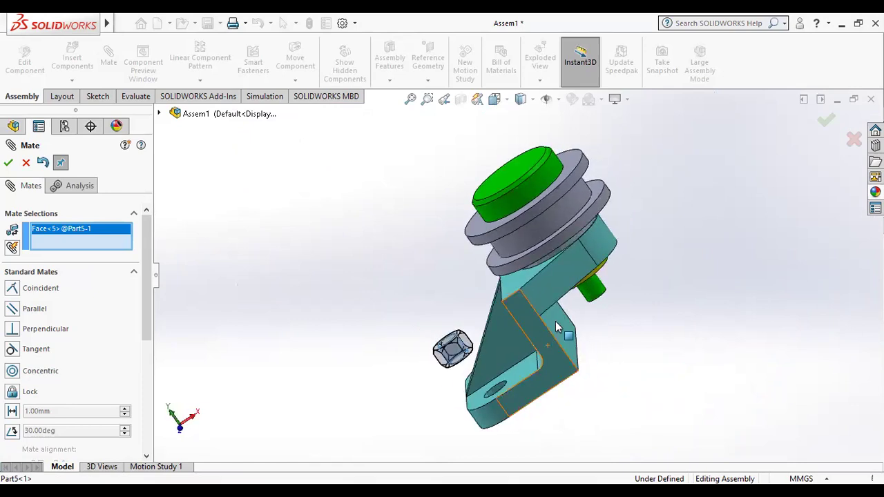
click(591, 289)
click(783, 304)
Pull the nut out along the pin and mate its face coincident with the washer
scroll(593, 328, down, 2)
scroll(577, 309, down, 3)
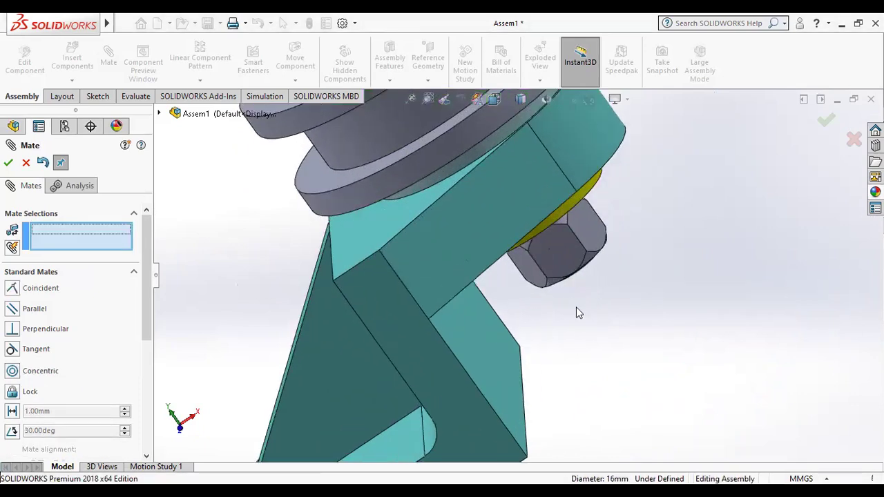
mouse_move(576, 306)
middle_down()
mouse_move(519, 245)
mouse_move(549, 256)
middle_up()
mouse_move(549, 255)
mouse_down()
mouse_move(629, 321)
mouse_move(632, 347)
mouse_up()
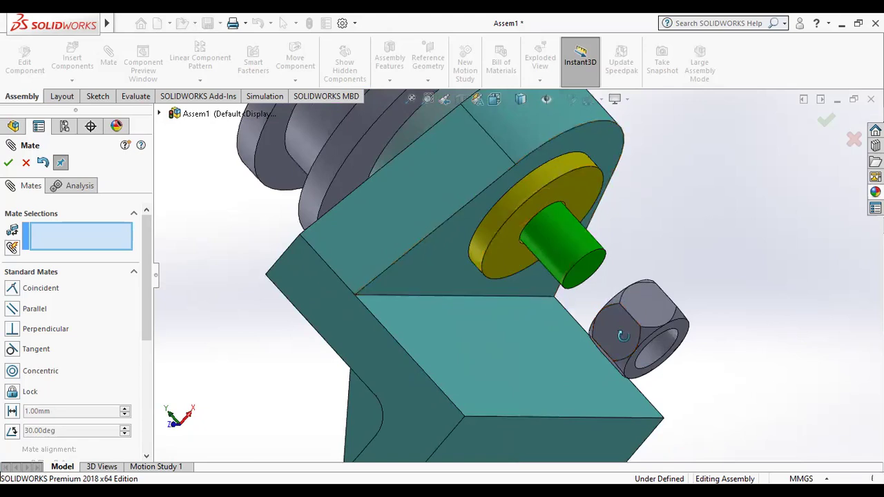
middle_drag(624, 333, 626, 275)
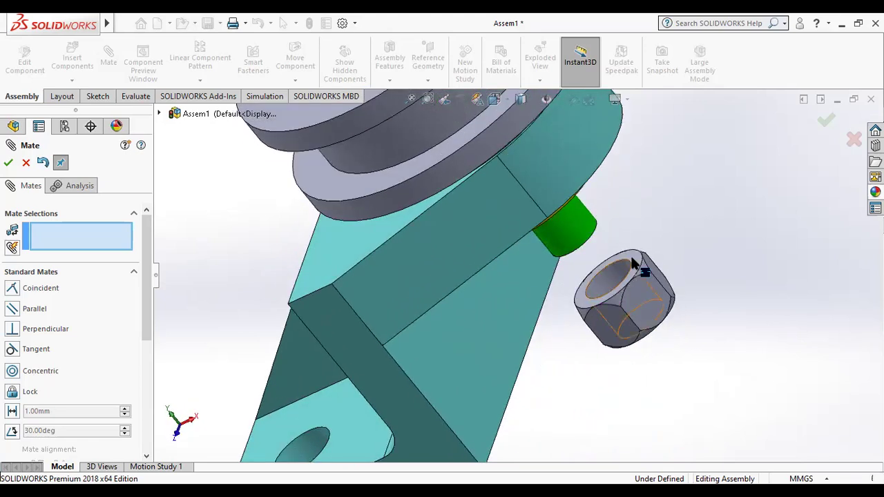
click(635, 262)
middle_drag(645, 189, 535, 114)
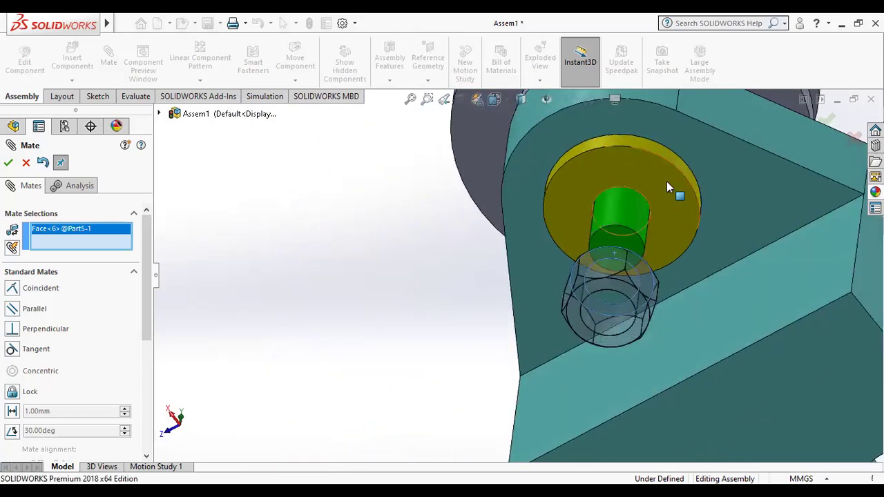
click(666, 181)
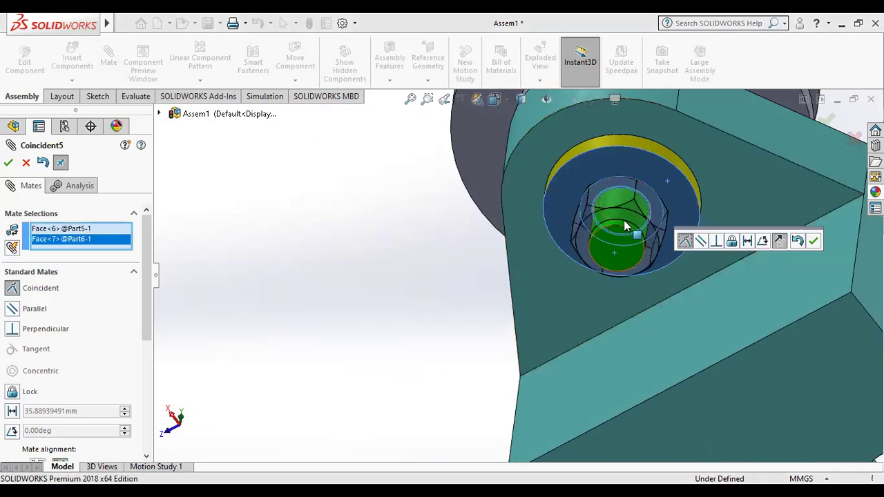
click(813, 242)
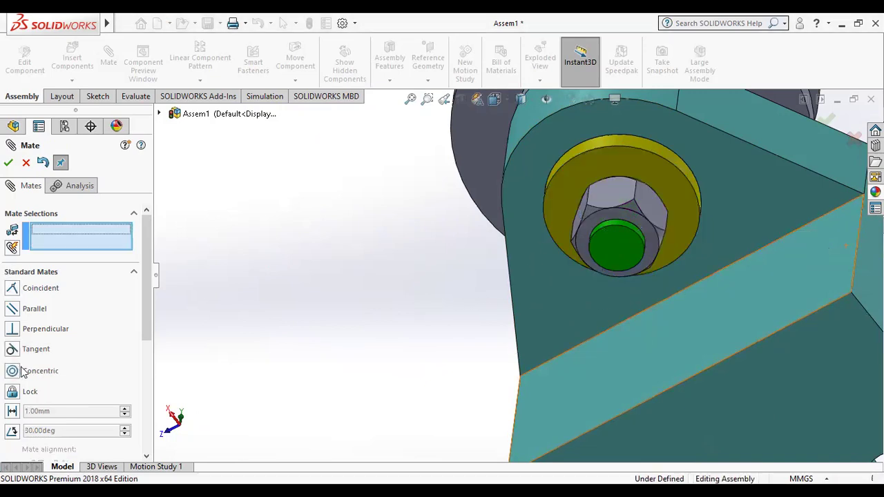
Accept all mates, close the Mate PropertyManager and zoom to fit the assembly
scroll(90, 355, down, 5)
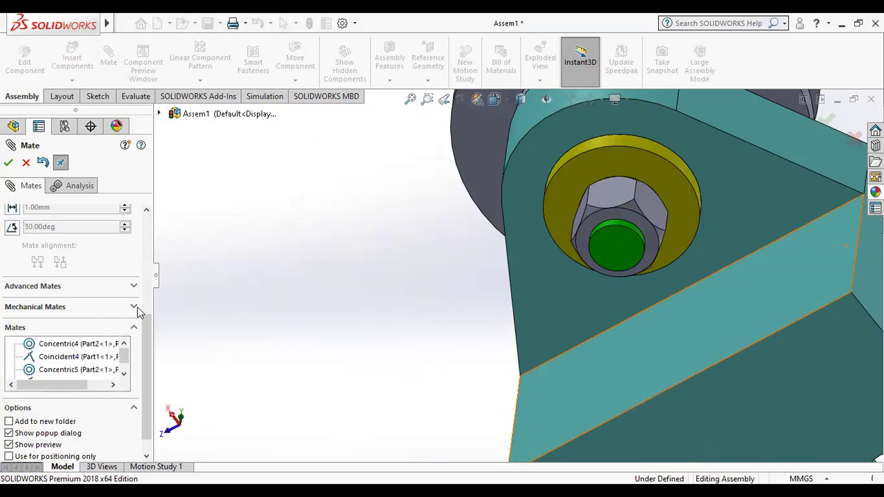
click(134, 308)
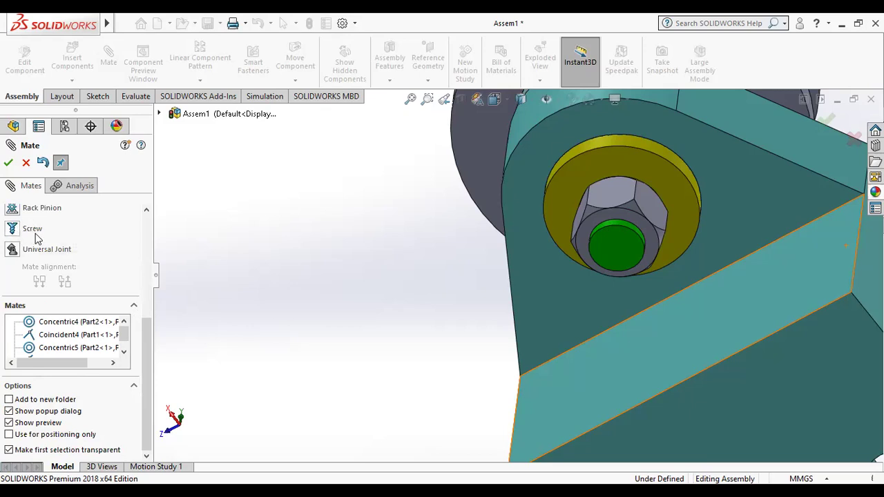
scroll(108, 292, up, 5)
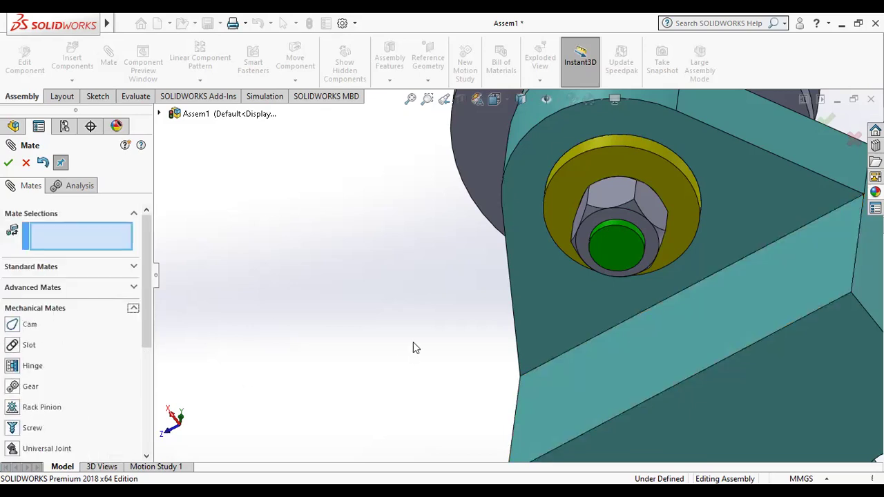
click(8, 163)
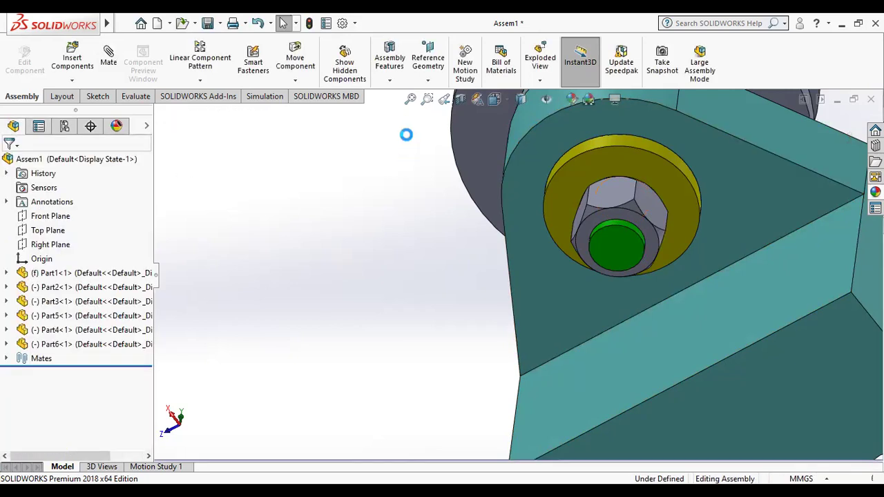
click(411, 100)
Save the bracket-pulley assembly as Assem1 and close its window
mouse_move(331, 249)
middle_down()
mouse_move(500, 340)
mouse_move(546, 325)
middle_up()
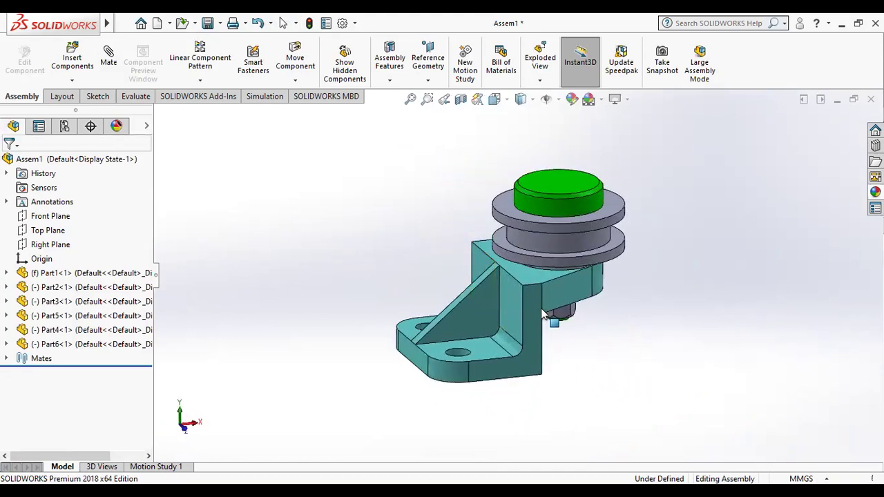
scroll(583, 353, down, 3)
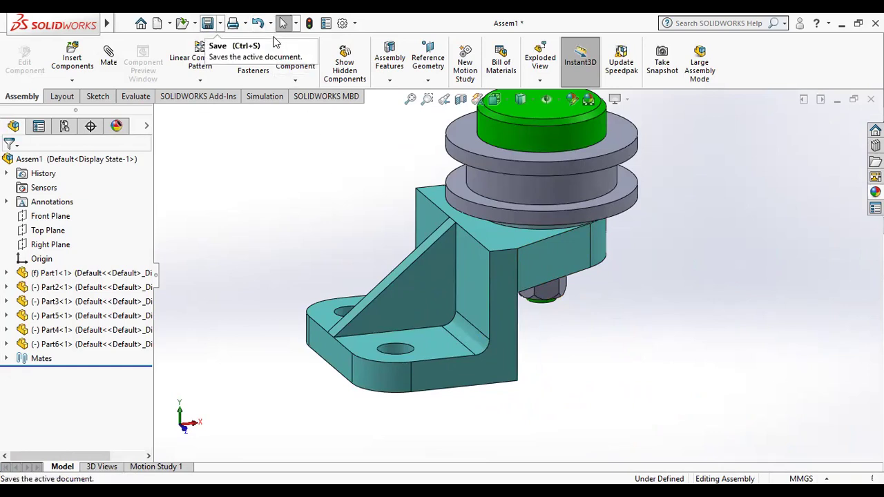
key(ctrl+s)
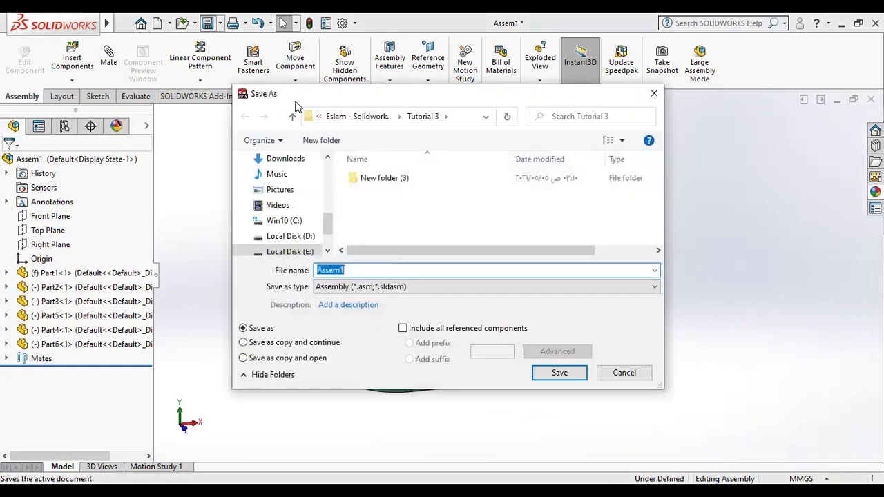
click(556, 375)
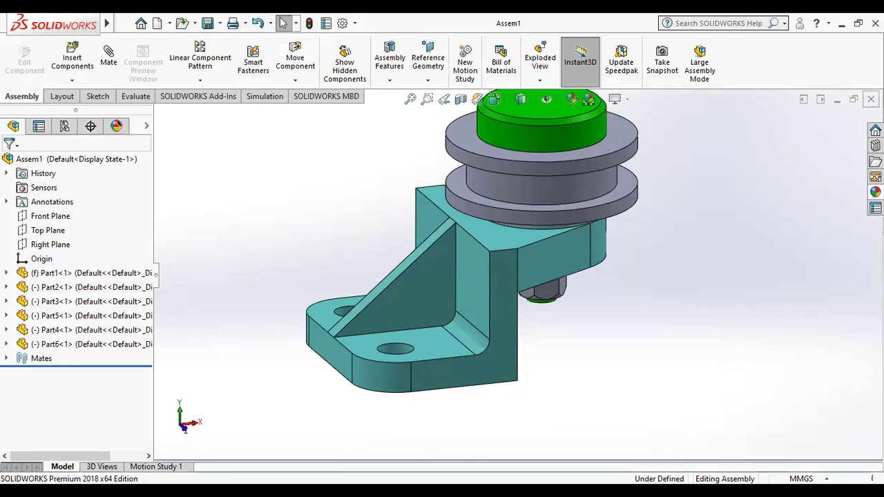
click(870, 99)
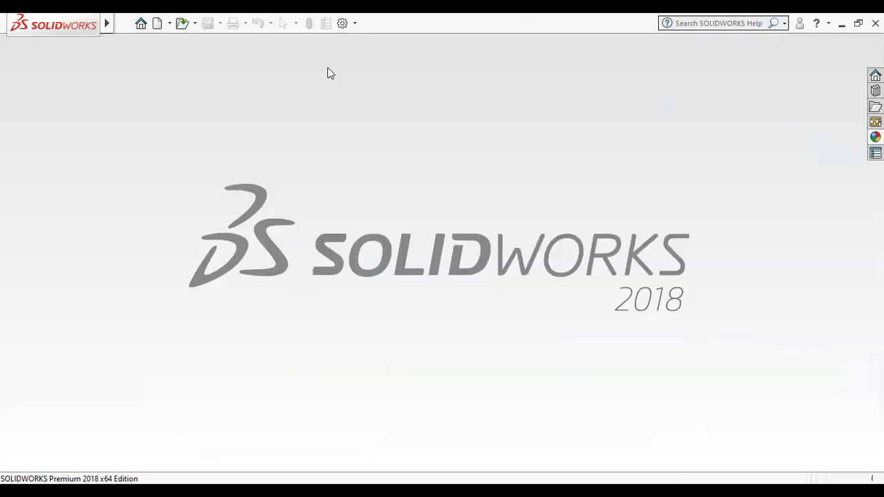
Create a new Drawing document using the A3 (ISO) sheet size
click(152, 21)
click(586, 238)
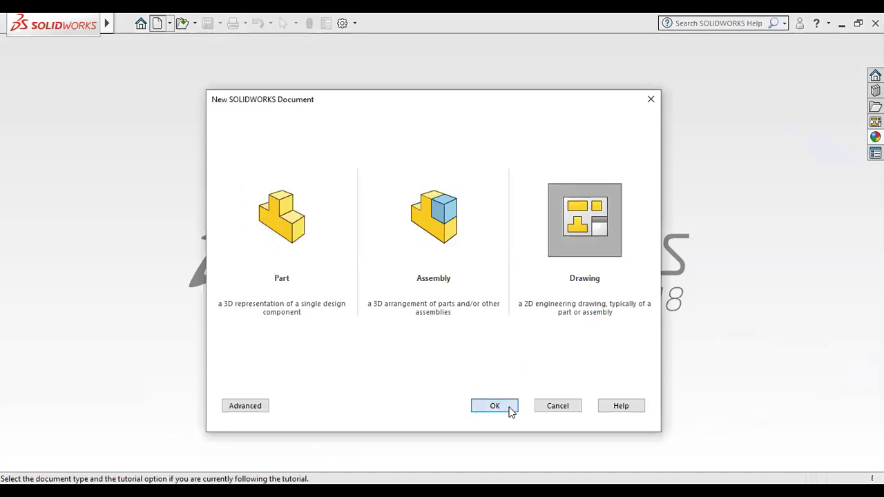
click(509, 409)
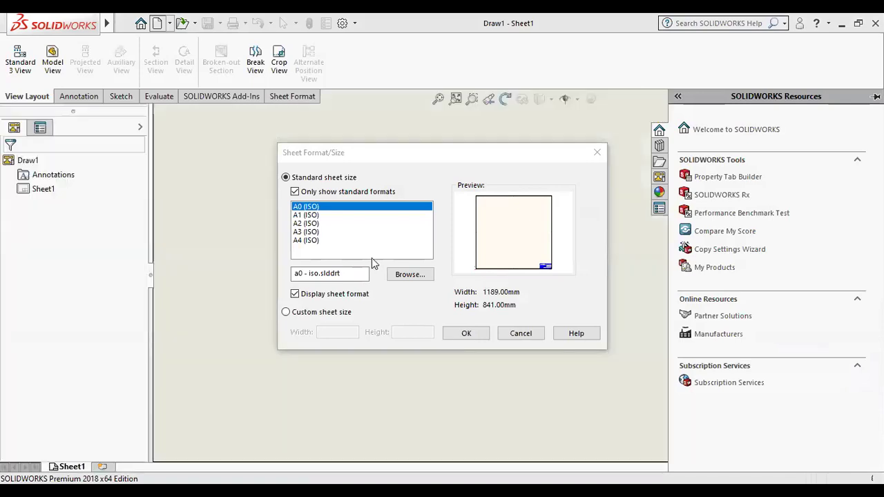
click(307, 232)
click(468, 334)
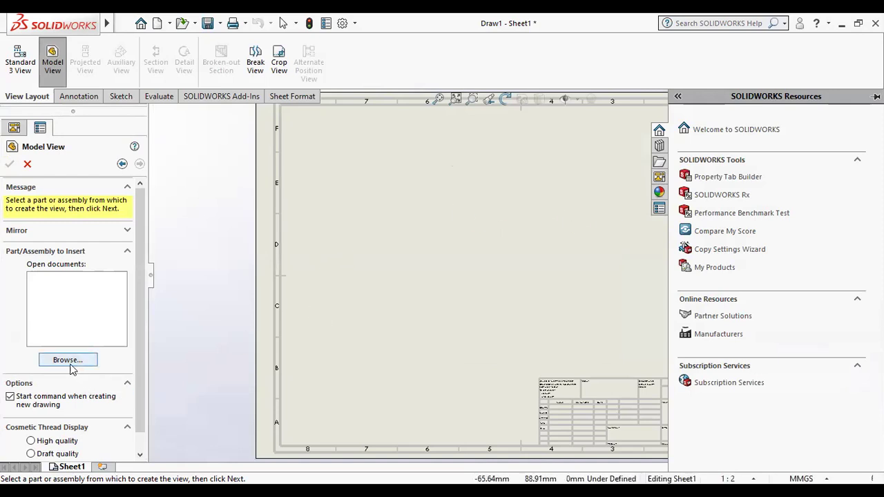
Browse from the View Palette to load Assem1 as the source for drawing views
click(660, 178)
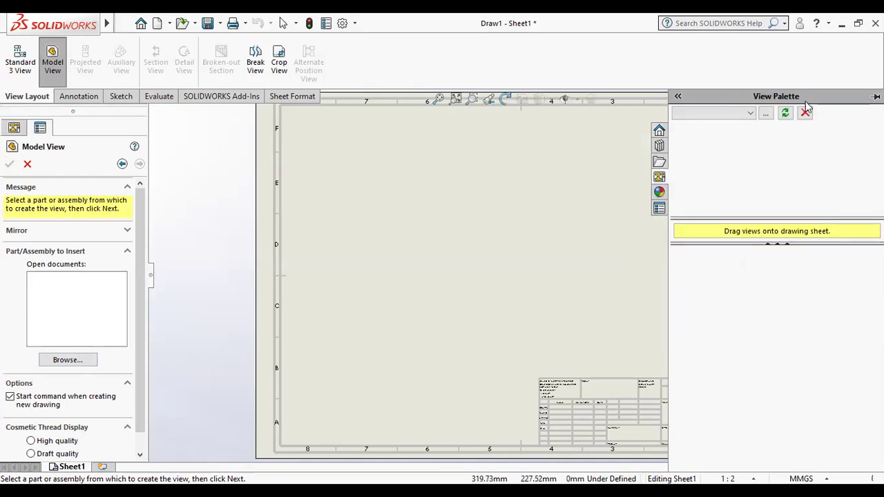
click(750, 113)
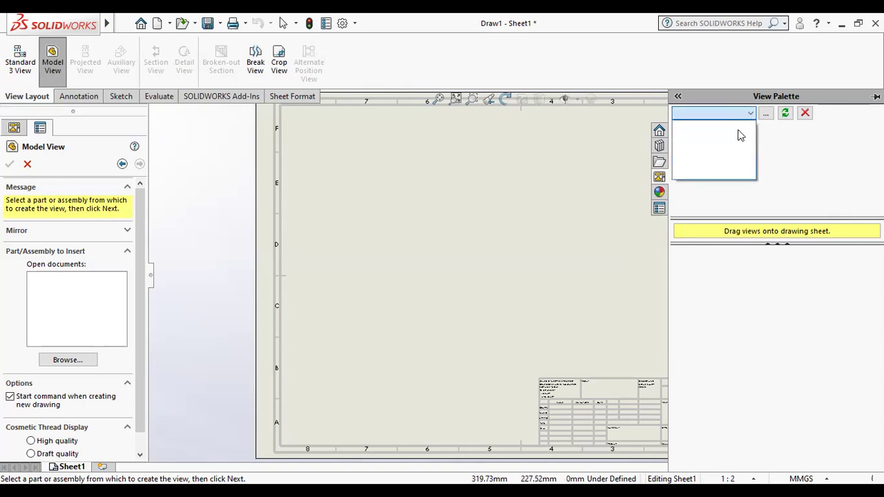
click(751, 116)
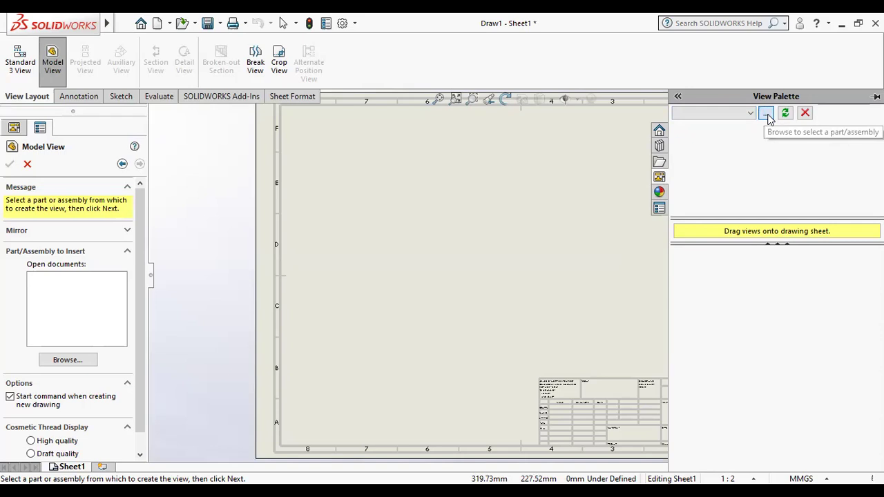
click(767, 114)
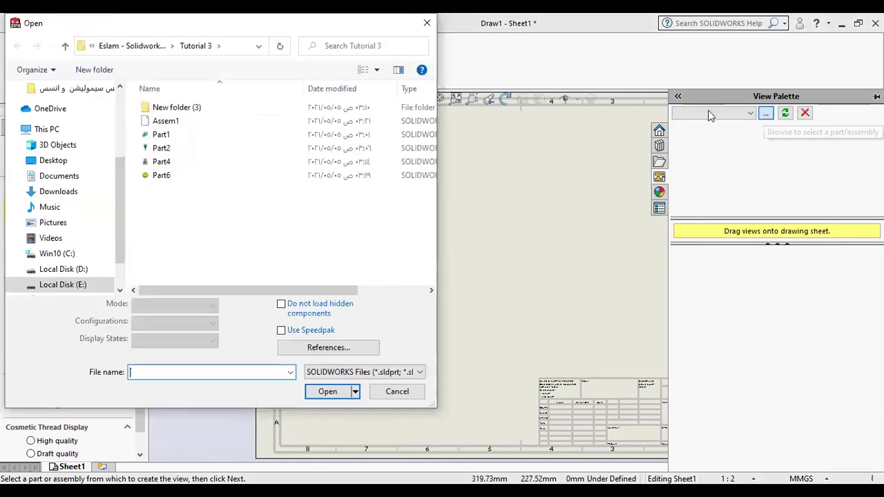
click(212, 124)
click(330, 397)
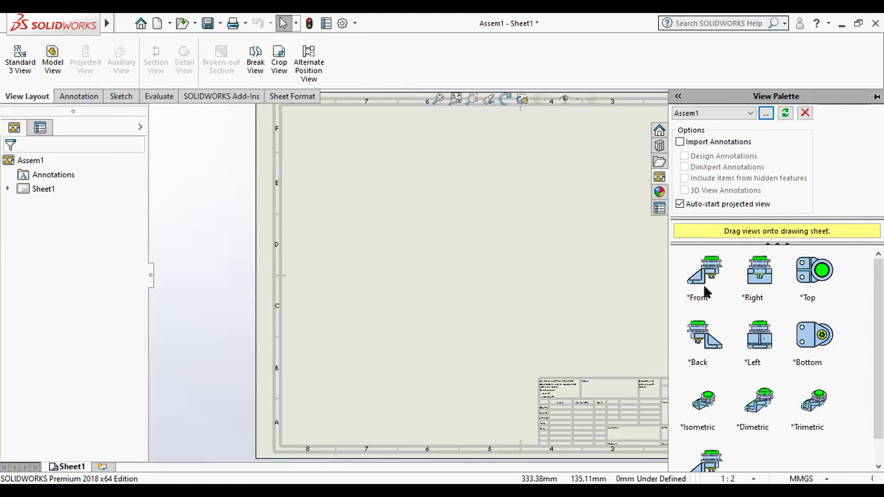
Drop the Front view of Assem1 on the sheet and project views above and left of it
mouse_move(705, 293)
mouse_down()
mouse_move(435, 211)
mouse_move(428, 197)
mouse_up()
click(429, 202)
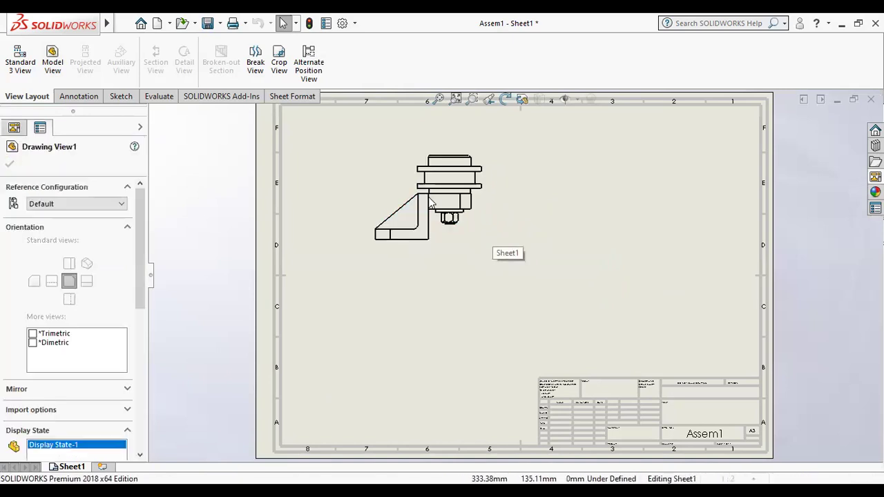
click(84, 61)
click(431, 173)
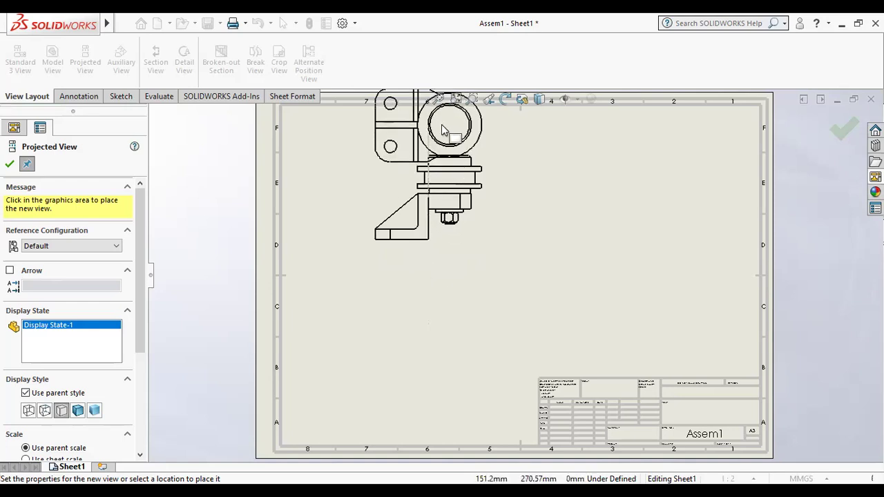
click(441, 130)
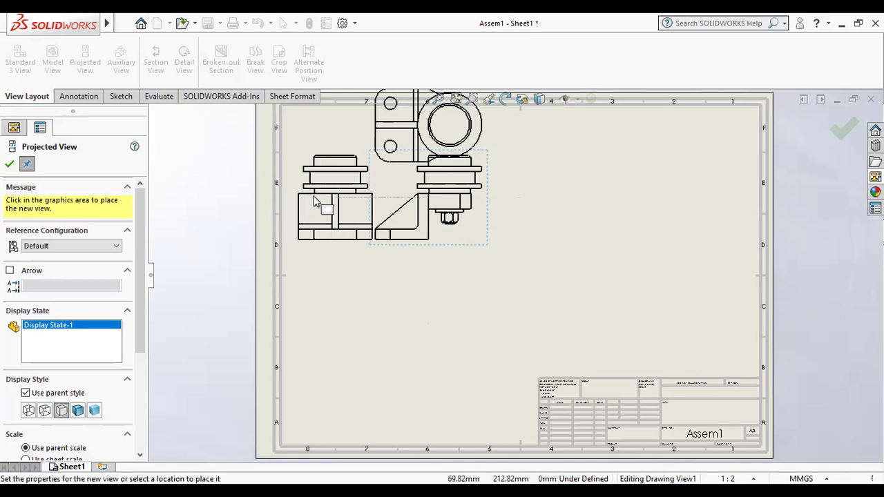
click(307, 196)
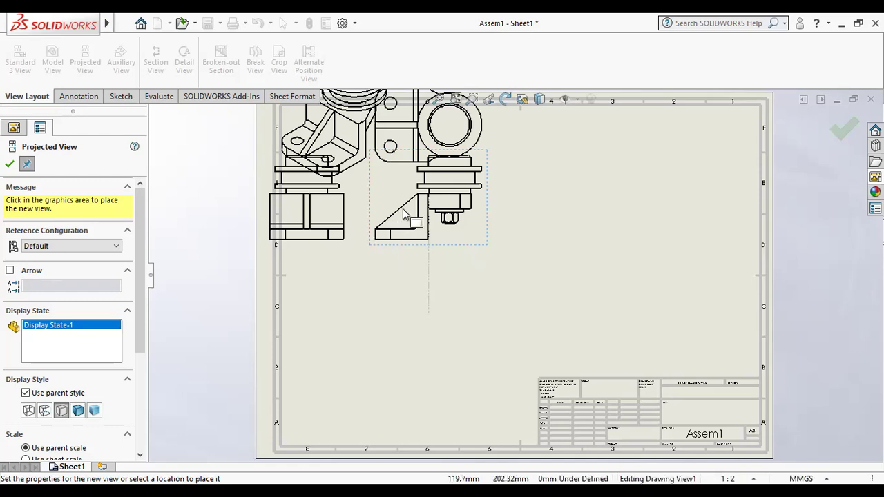
key(Escape)
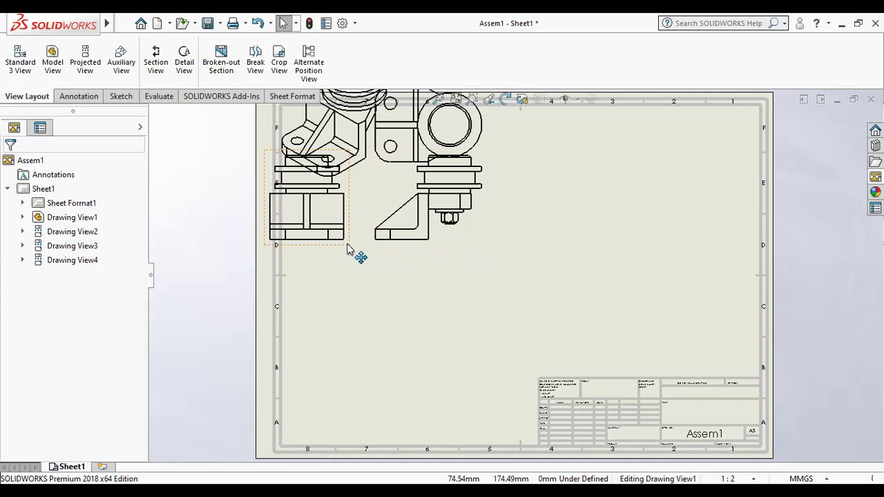
Move the side view to the right, the top view below the front view, and the isometric view to the lower right
drag(347, 249, 664, 230)
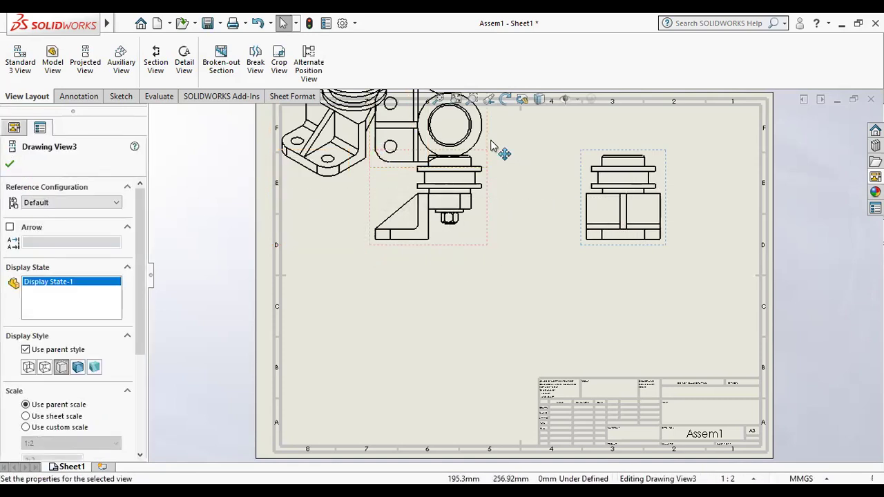
mouse_move(491, 146)
mouse_down()
mouse_move(476, 352)
mouse_move(485, 363)
mouse_up()
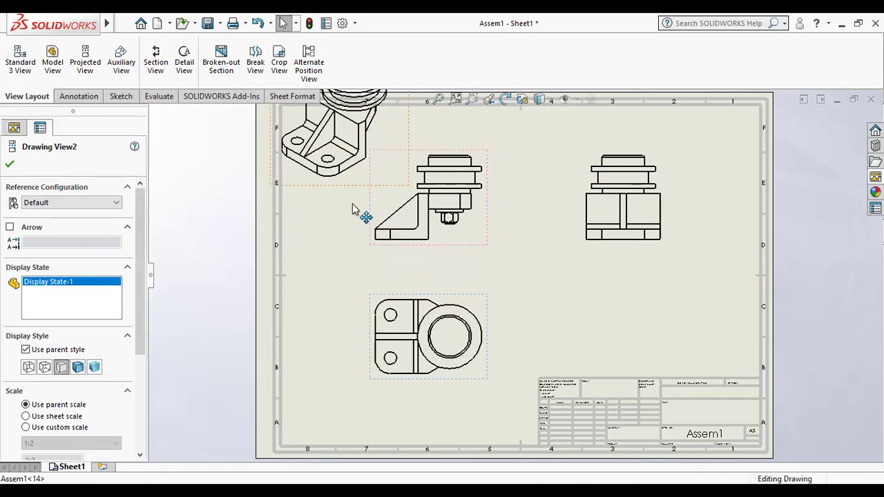
drag(352, 209, 611, 385)
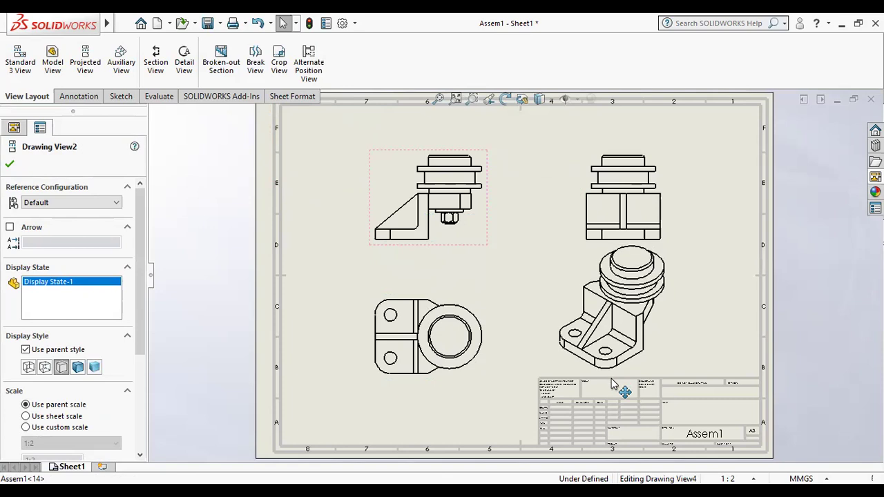
drag(611, 384, 610, 388)
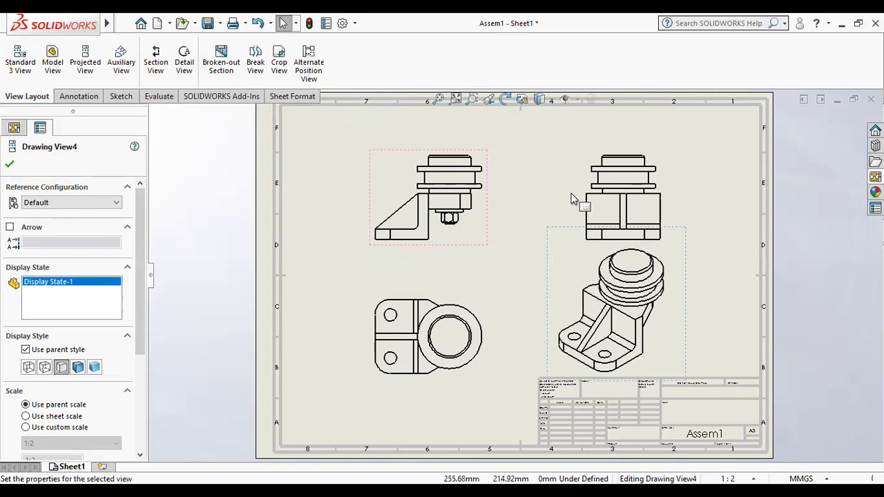
Nudge the right, front and bottom views so the orthographic views line up in a neat grid
drag(582, 160, 568, 160)
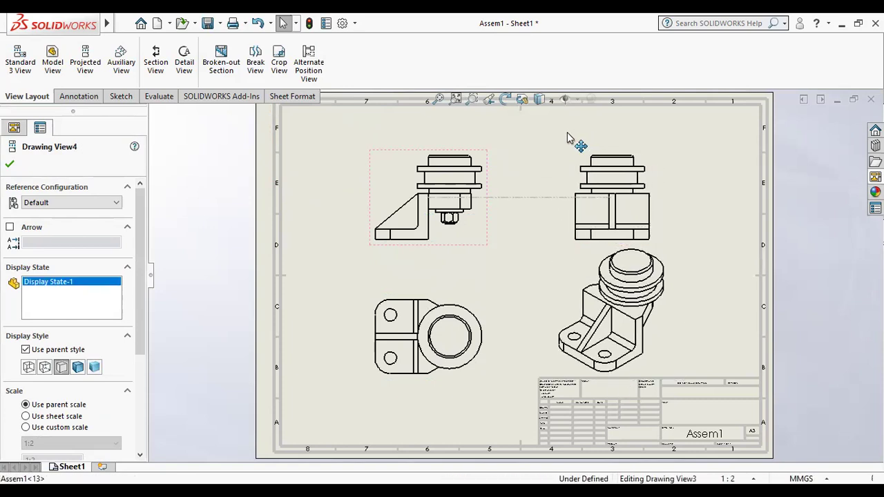
drag(489, 158, 486, 141)
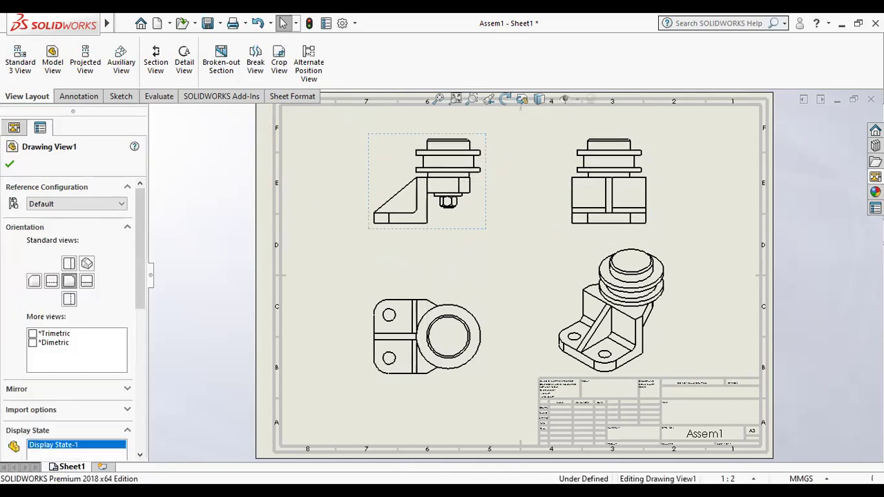
drag(429, 295, 429, 276)
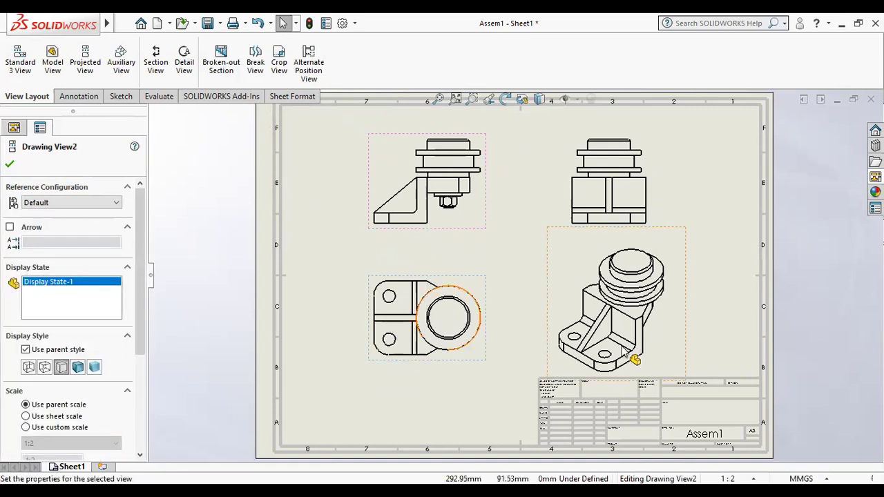
Set the isometric view's display style to Shaded With Edges
click(691, 352)
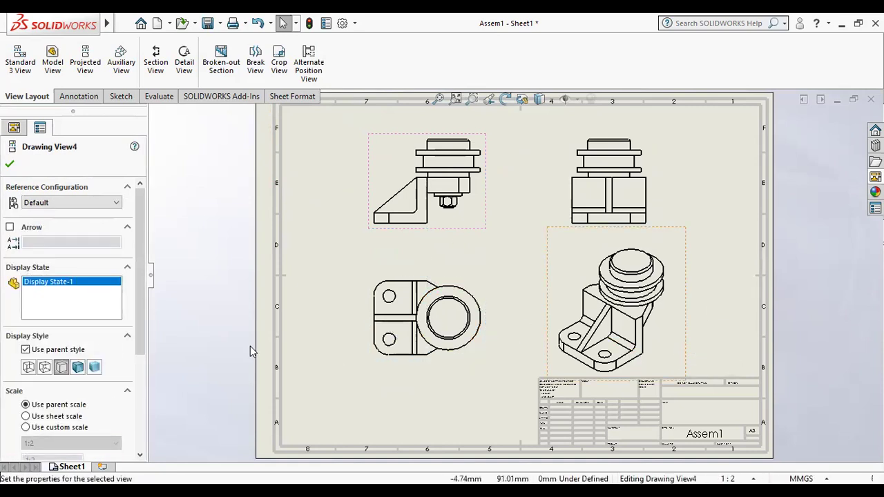
click(77, 366)
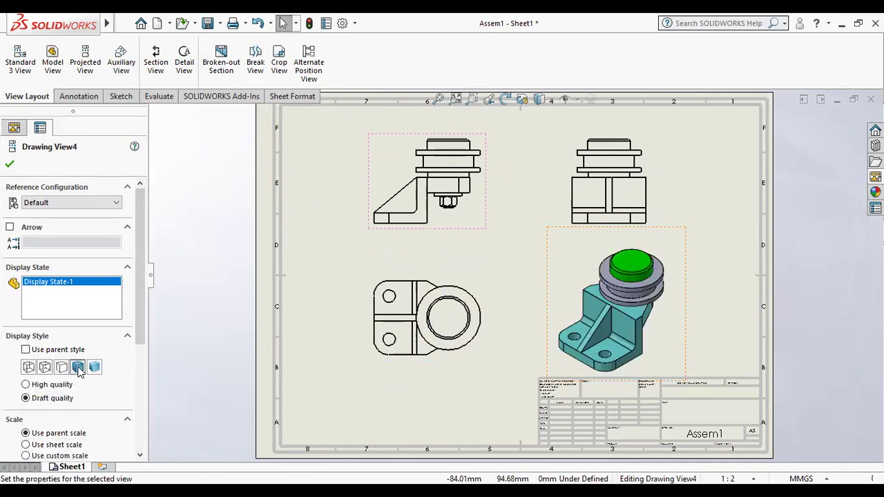
click(10, 164)
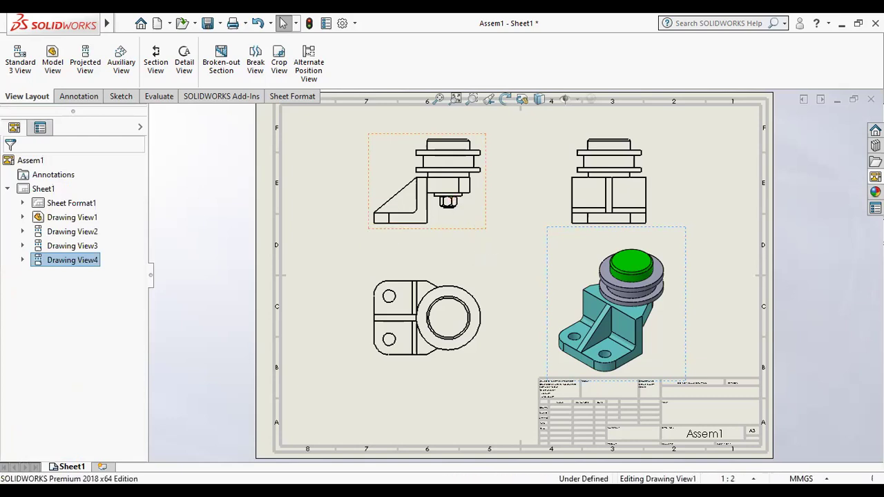
Set the front view to Hidden Lines Visible so orthographic views show dashed hidden edges
click(428, 207)
drag(142, 300, 141, 373)
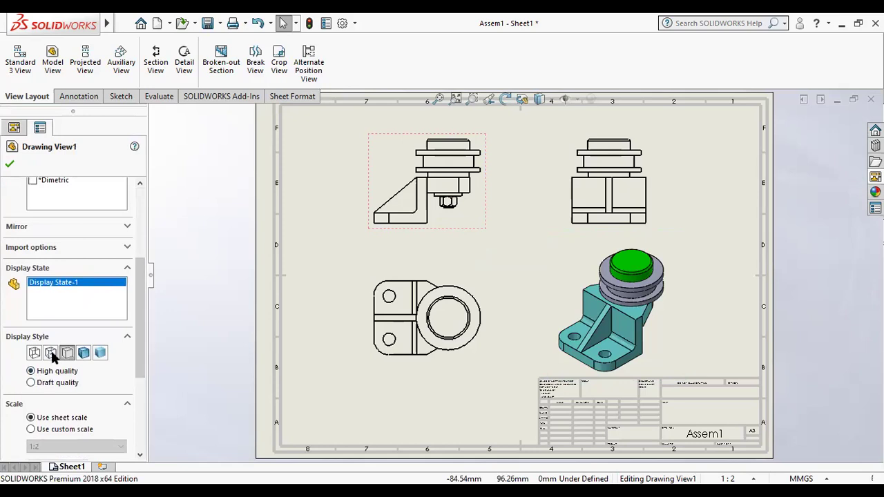
click(51, 353)
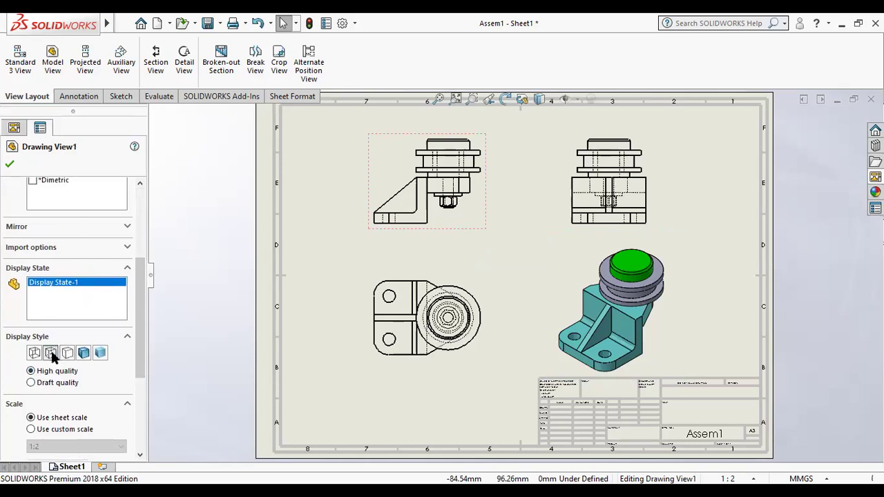
click(10, 166)
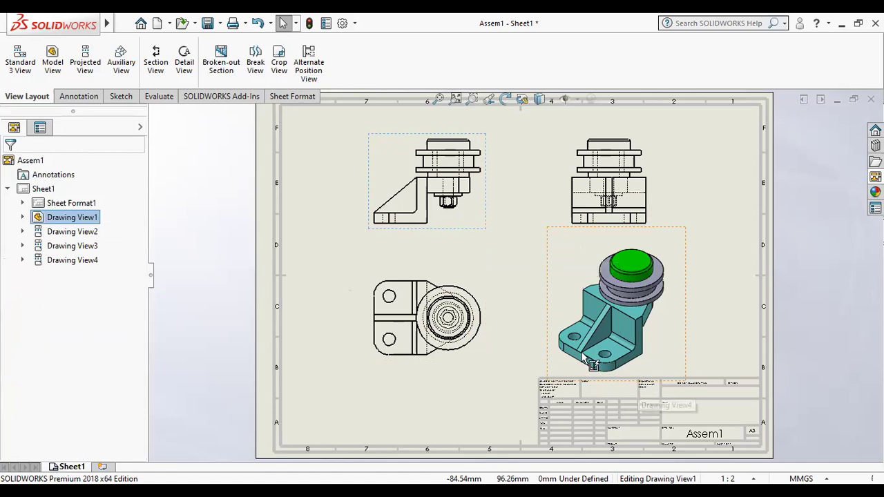
With Smart Dimension, add the 20.00 and 64.00 front-view dimensions and the 120.00 side-view width
click(126, 102)
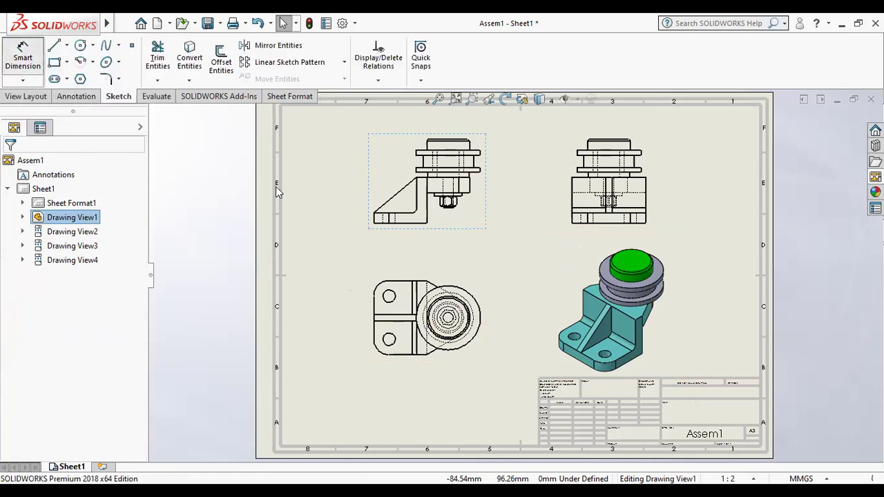
key(d)
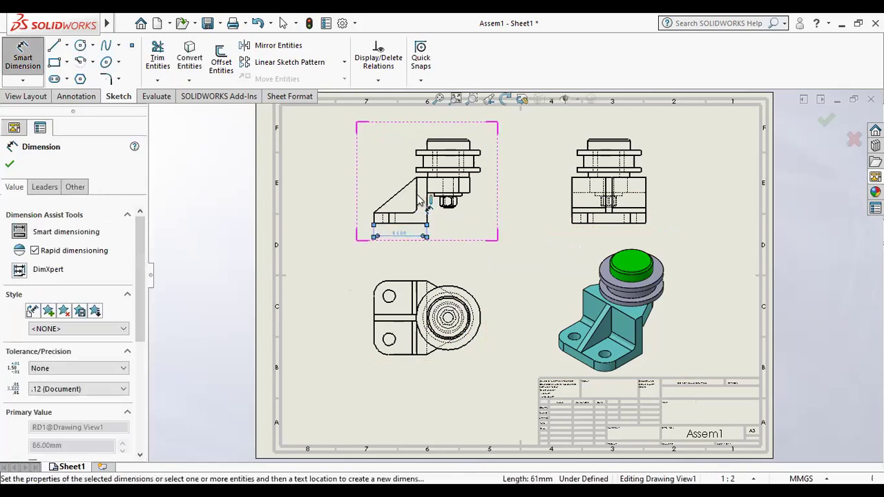
click(373, 200)
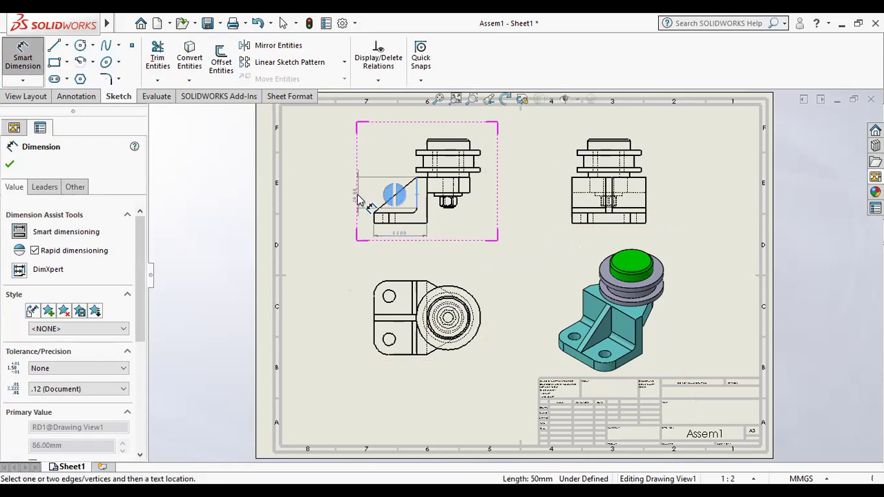
click(388, 199)
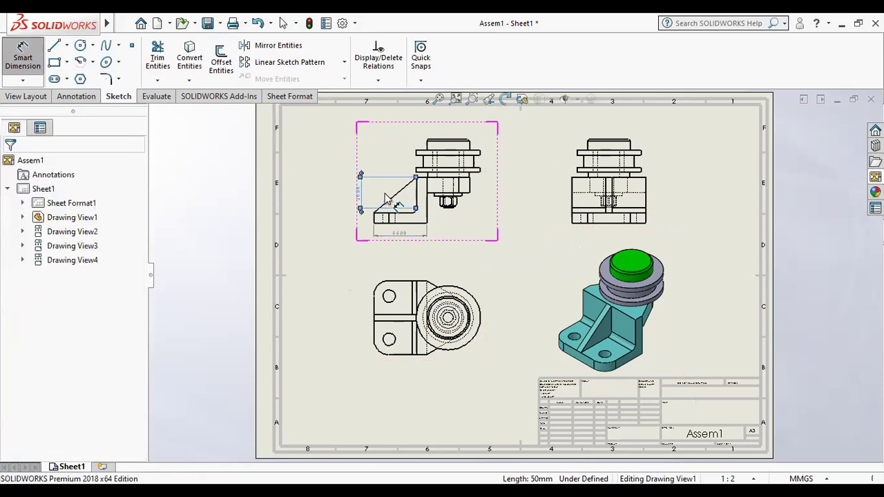
click(569, 205)
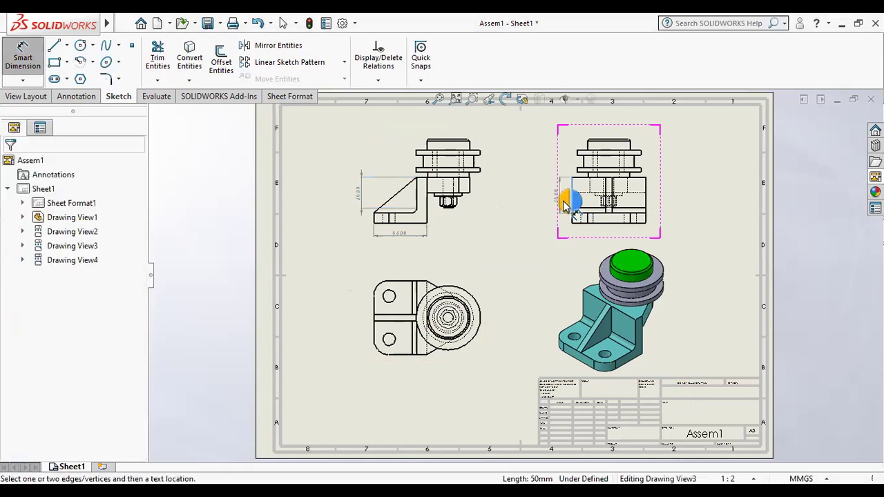
click(612, 225)
click(613, 234)
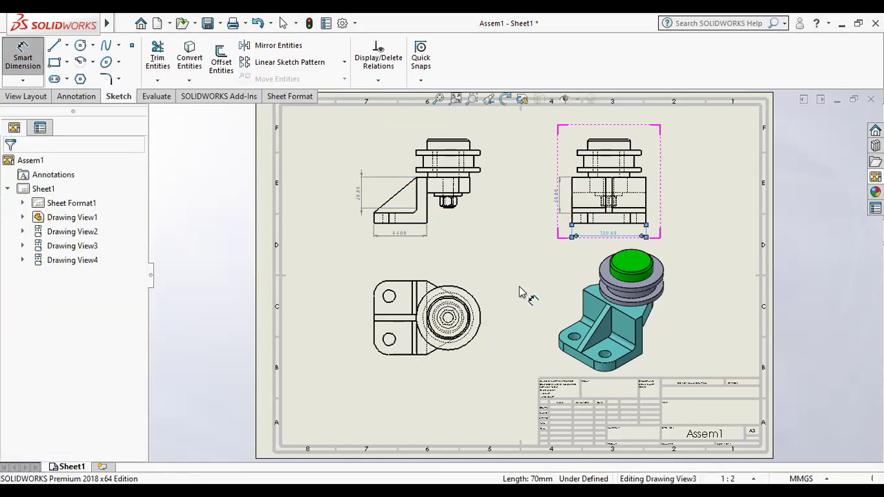
Dimension the top view with the Ø104 circle, the Ø20 hole and a 10.00 distance
click(477, 294)
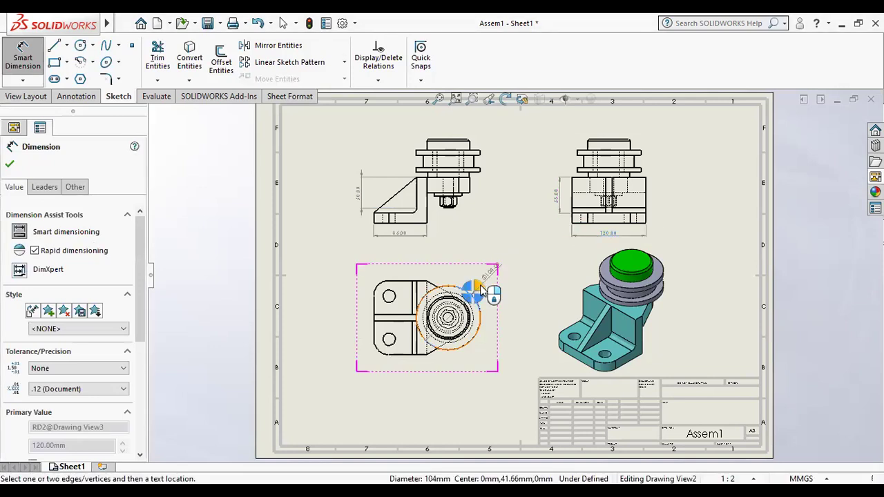
click(481, 288)
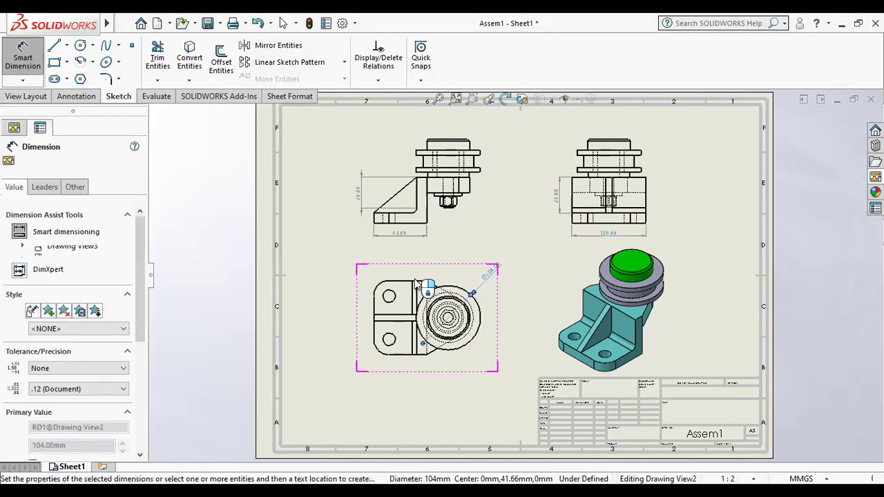
click(383, 291)
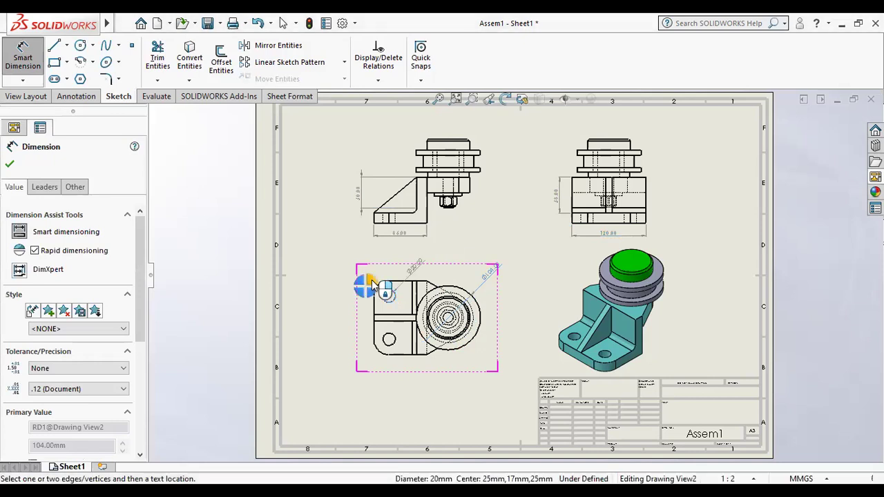
click(370, 284)
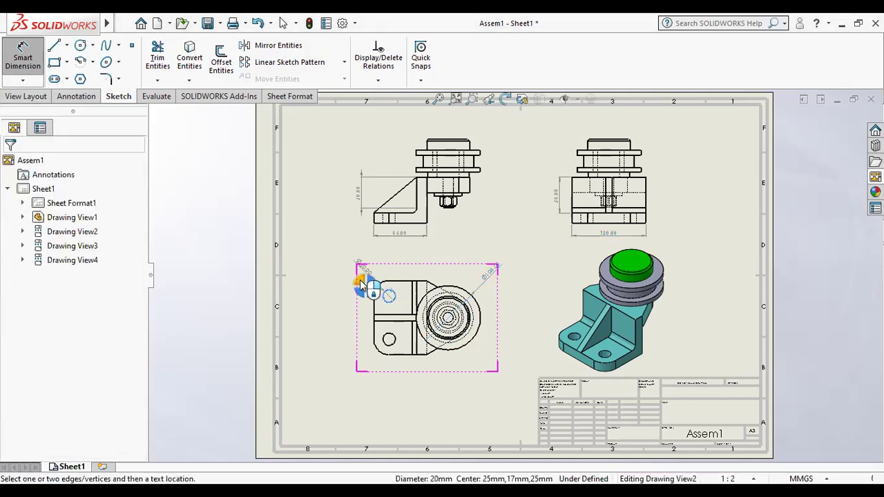
click(390, 321)
click(412, 319)
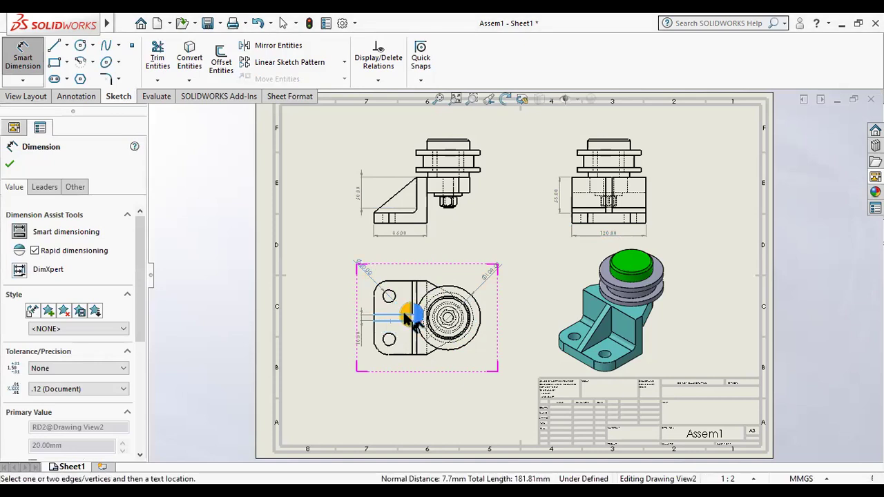
click(407, 314)
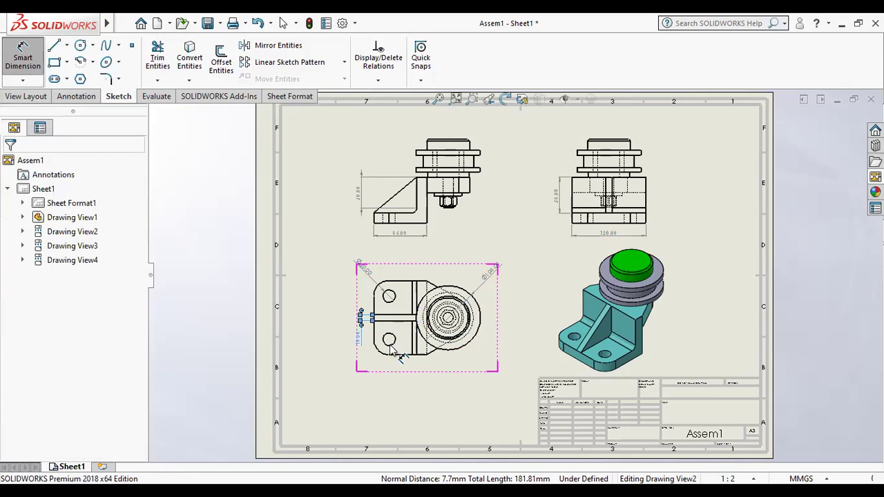
key(Escape)
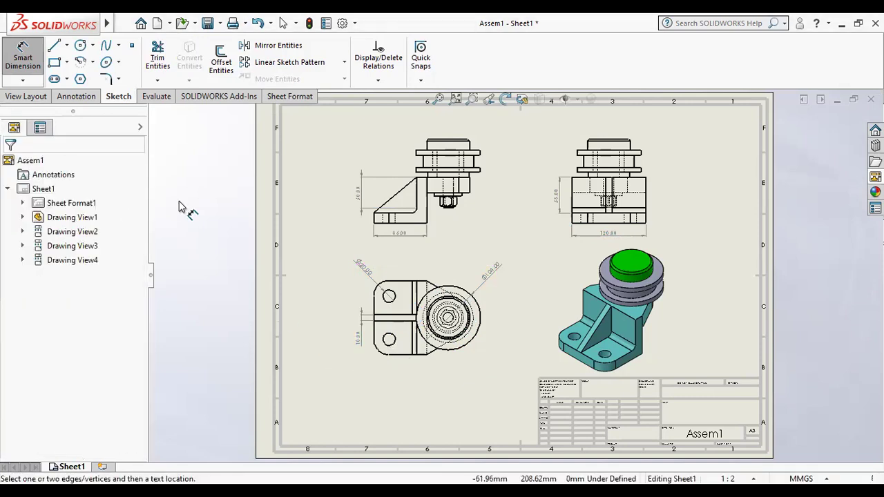
Cut a horizontal section line A-A through the top view's circle centre and place section view A-A below it
click(41, 101)
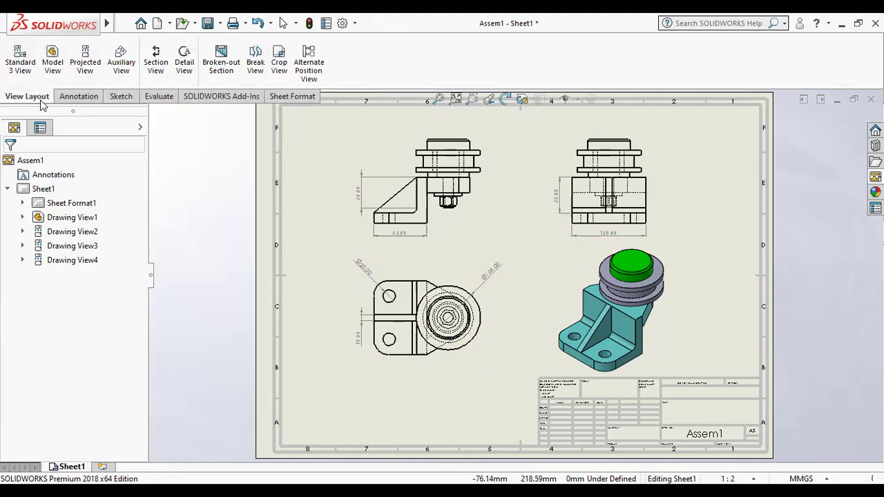
click(155, 62)
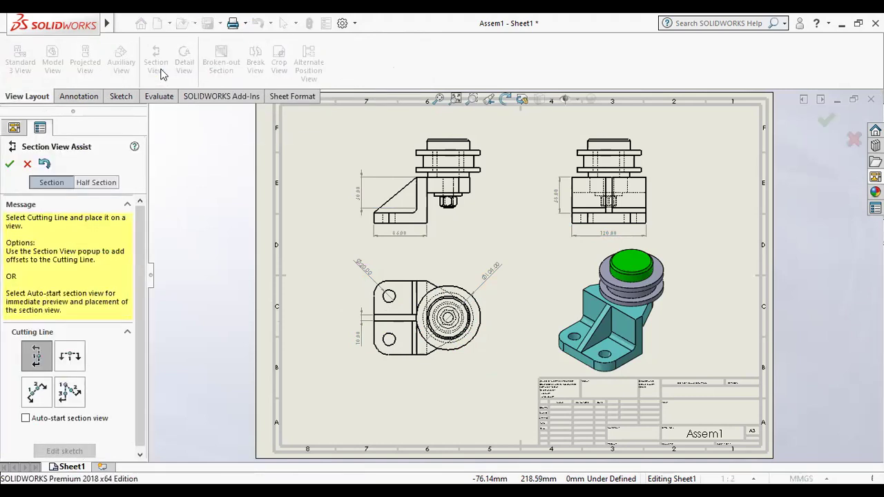
click(78, 364)
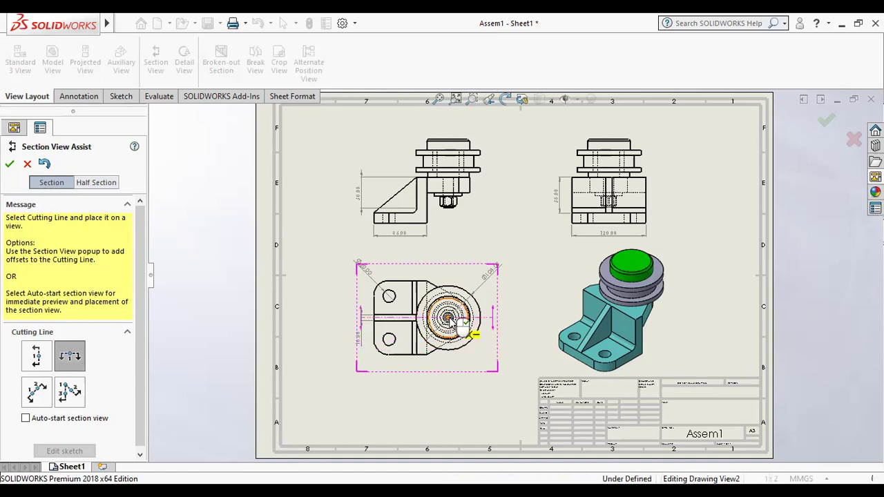
click(472, 333)
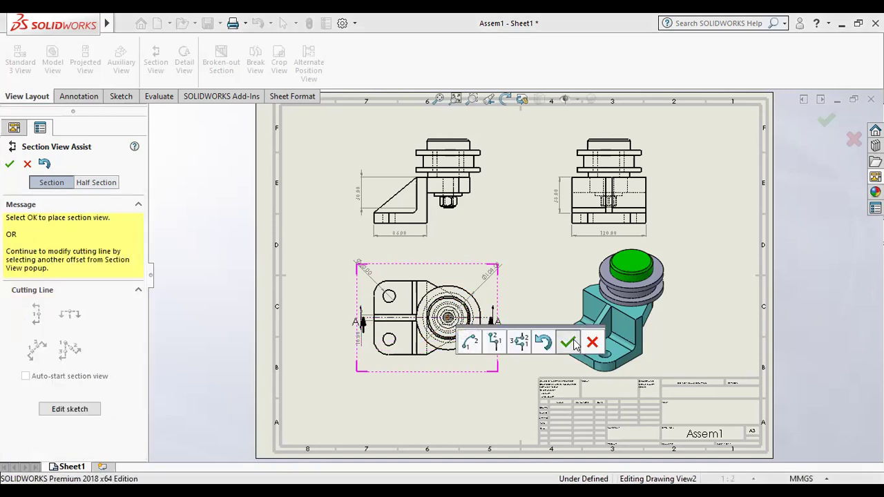
click(568, 343)
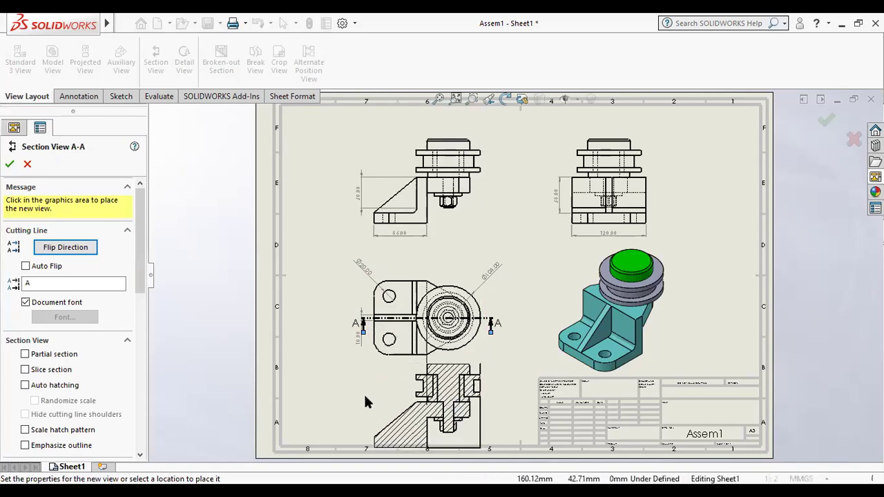
click(466, 405)
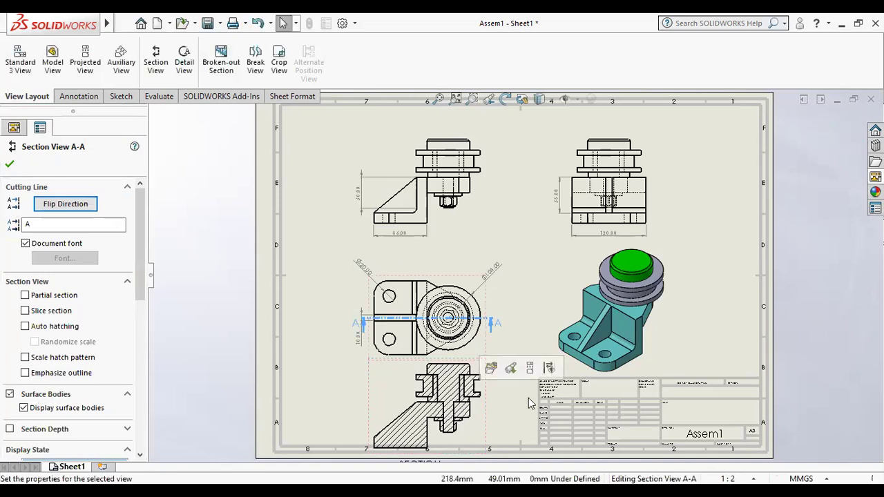